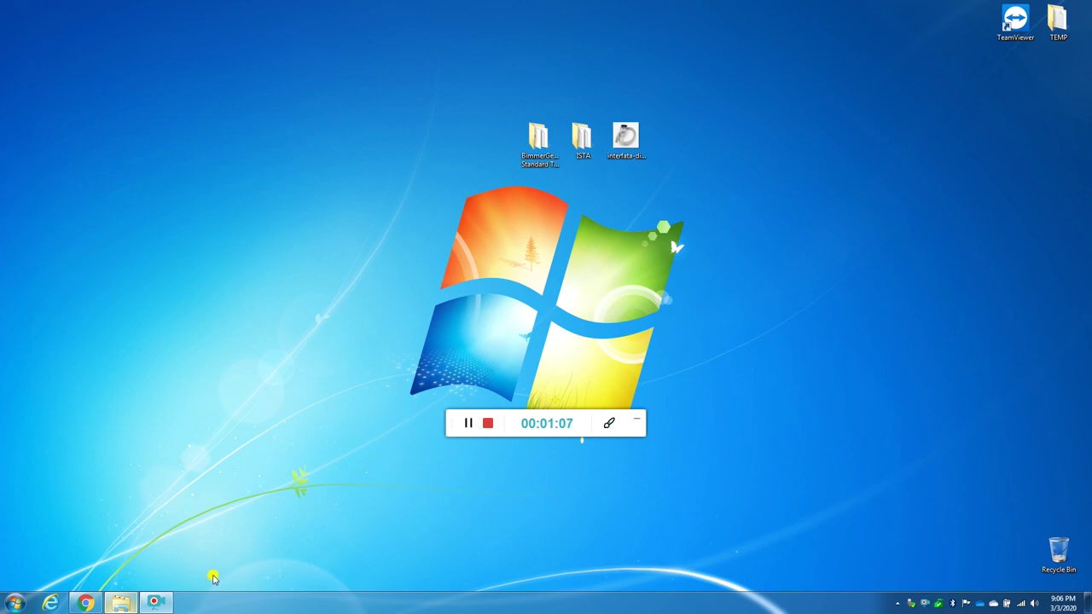
Step: Look through the BMW folder inside DIAGNOZA, pointing out ISTA v4.01 and the BimmerGeeks Standard Tools archive, and return to the desktop
left_click(120, 603)
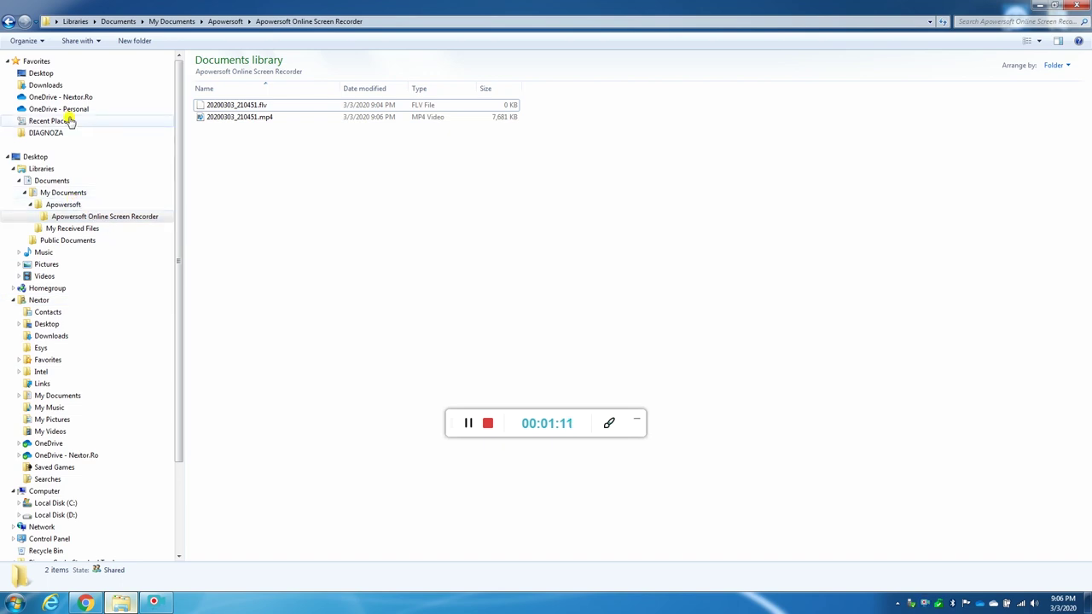
left_click(52, 132)
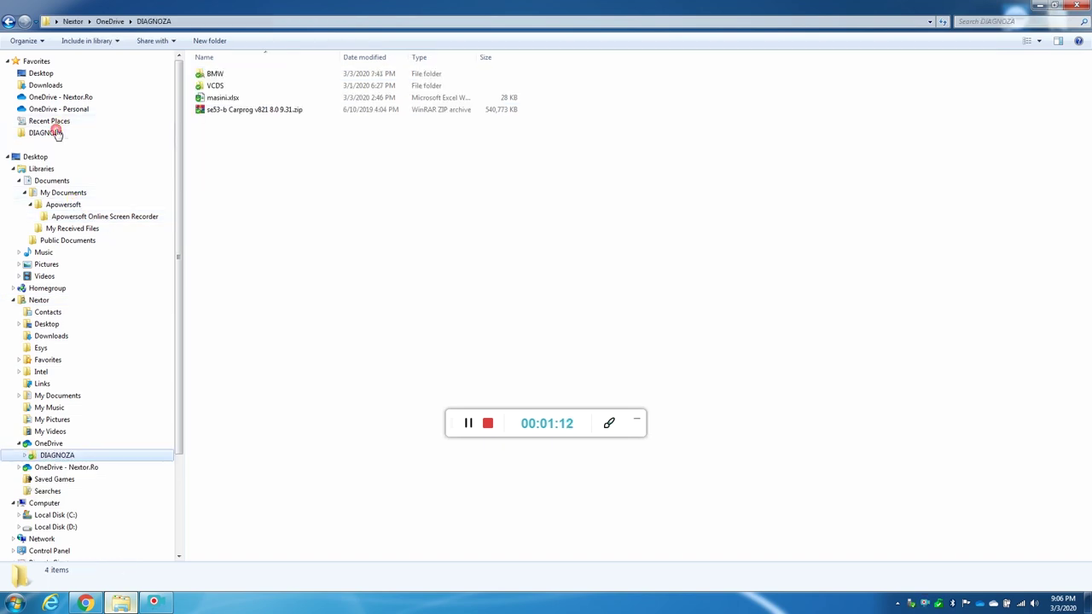
double_click(226, 76)
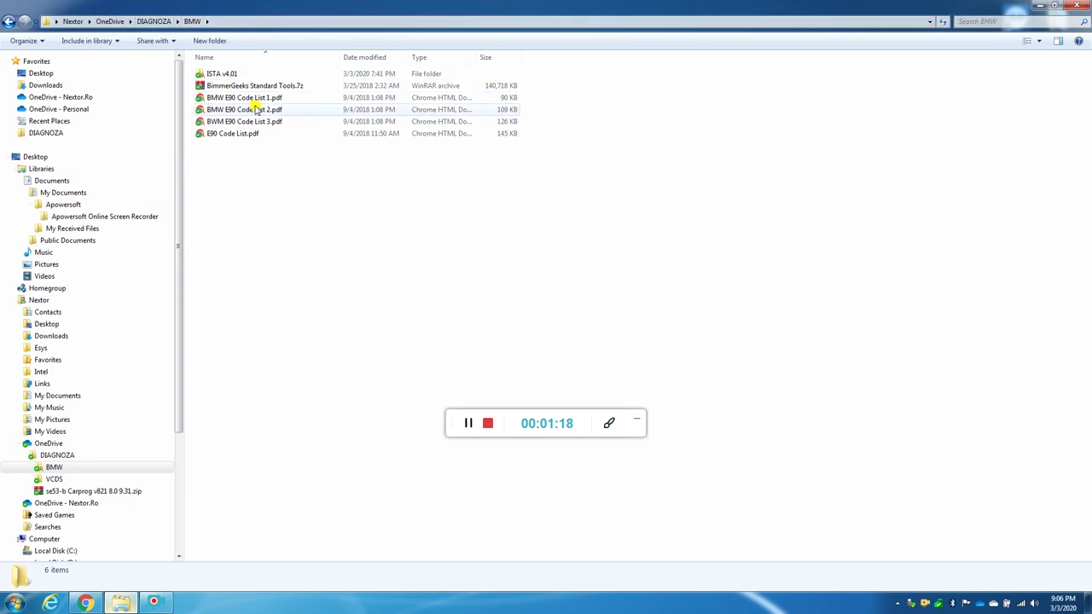
left_click(218, 75)
left_click(225, 85)
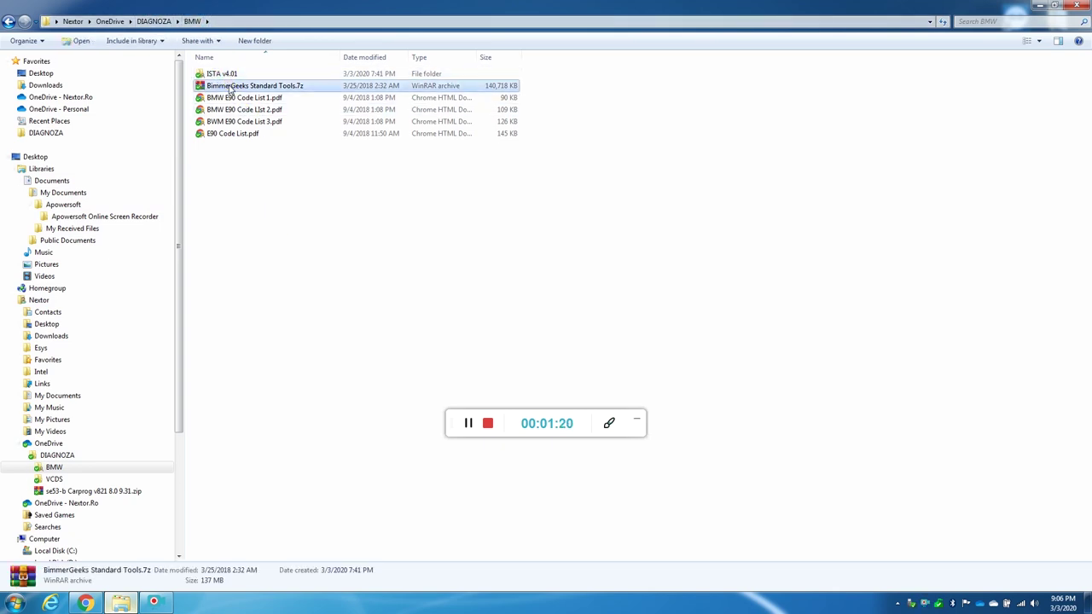
left_click(218, 75)
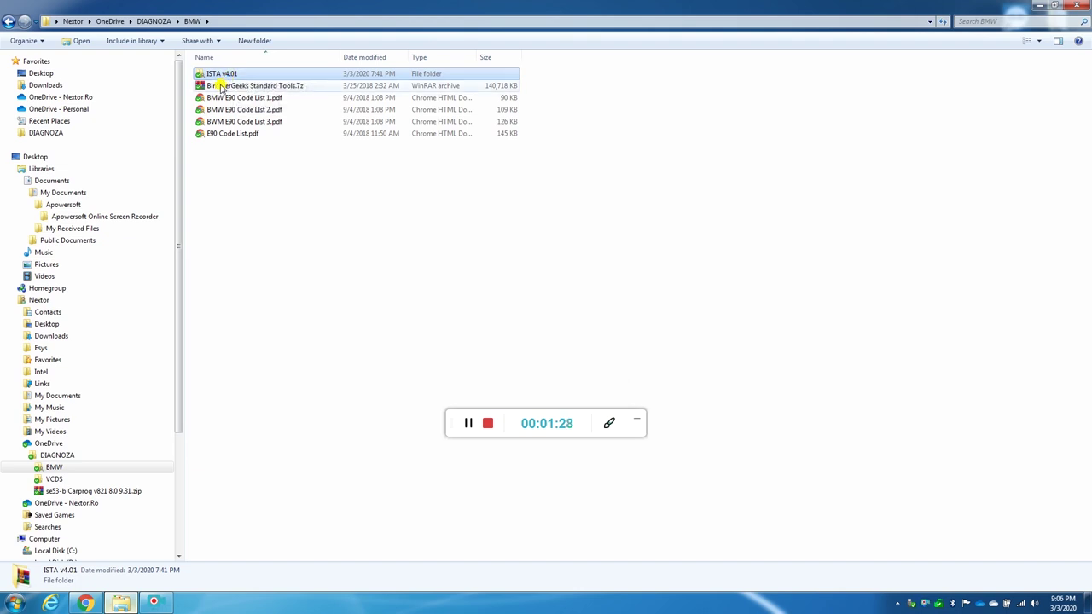
left_click(235, 88)
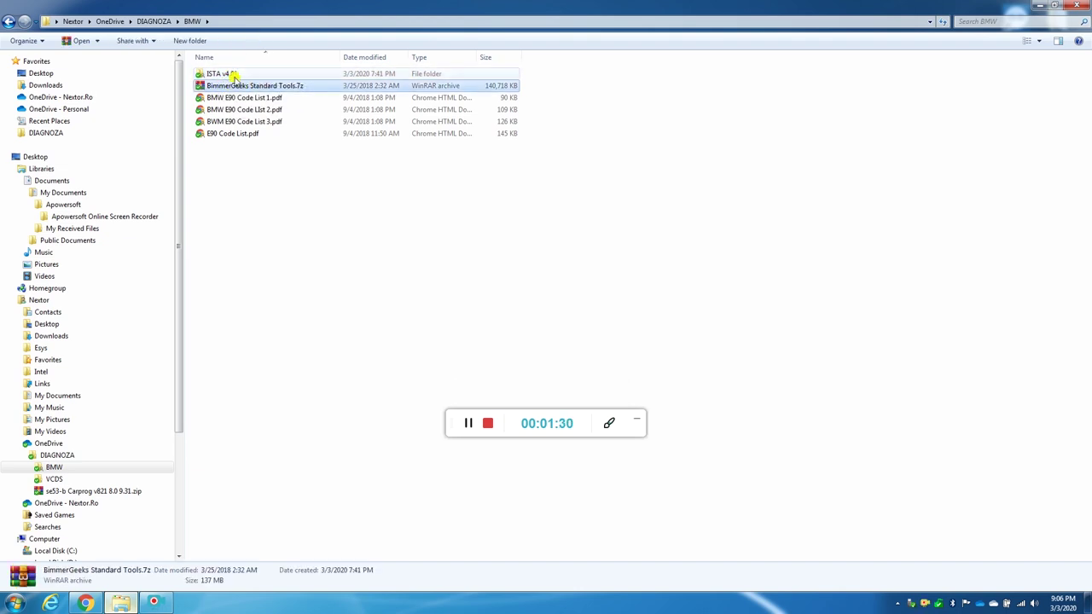
left_click(232, 75)
left_click(1038, 5)
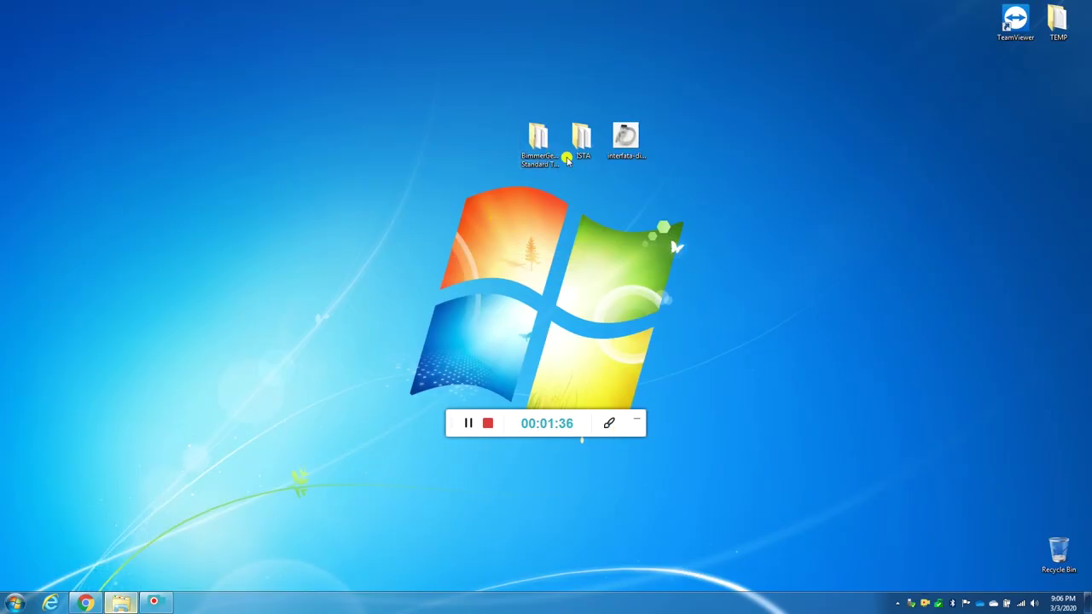
Step: Open Install Instructions.txt from the BimmerGeeks Standard Tools desktop folder and dock it on half of the screen
double_click(538, 140)
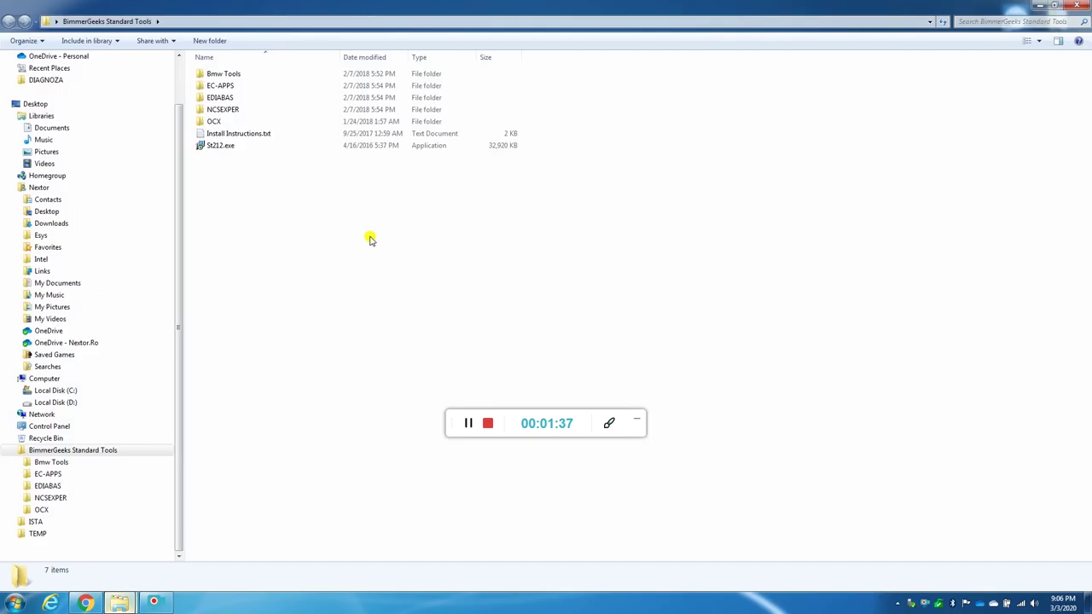
double_click(233, 135)
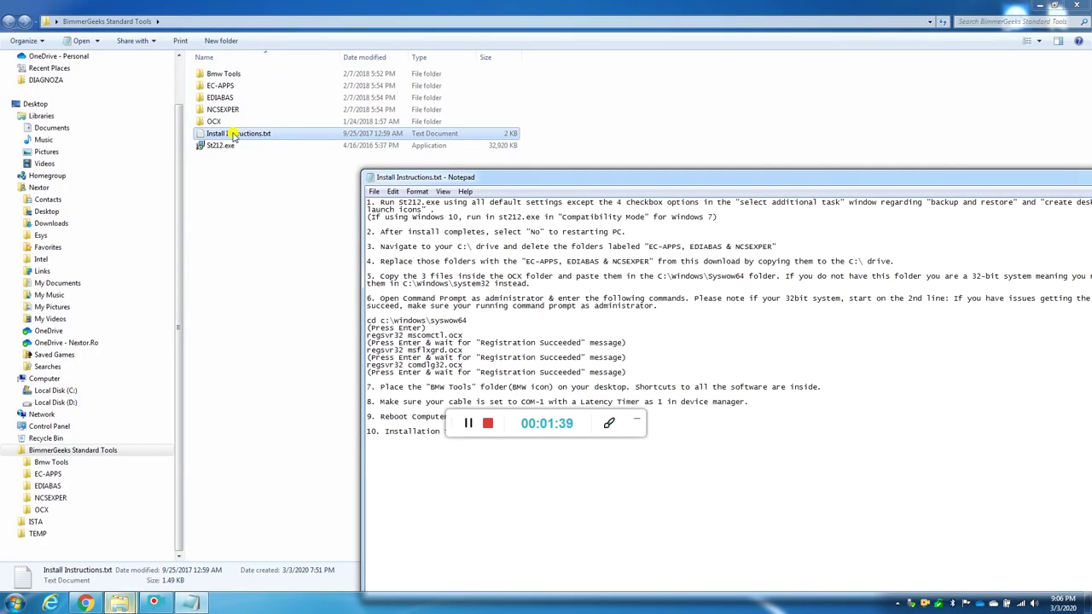
key("super+Right")
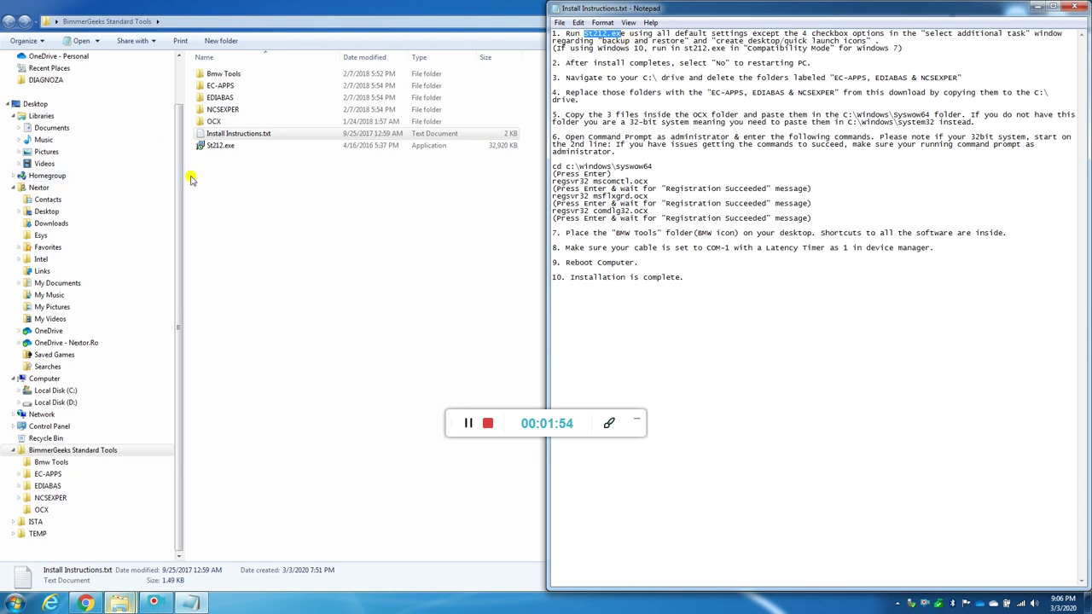
Step: Run the St212.exe installer and accept English as the setup language
left_click(229, 148)
double_click(227, 150)
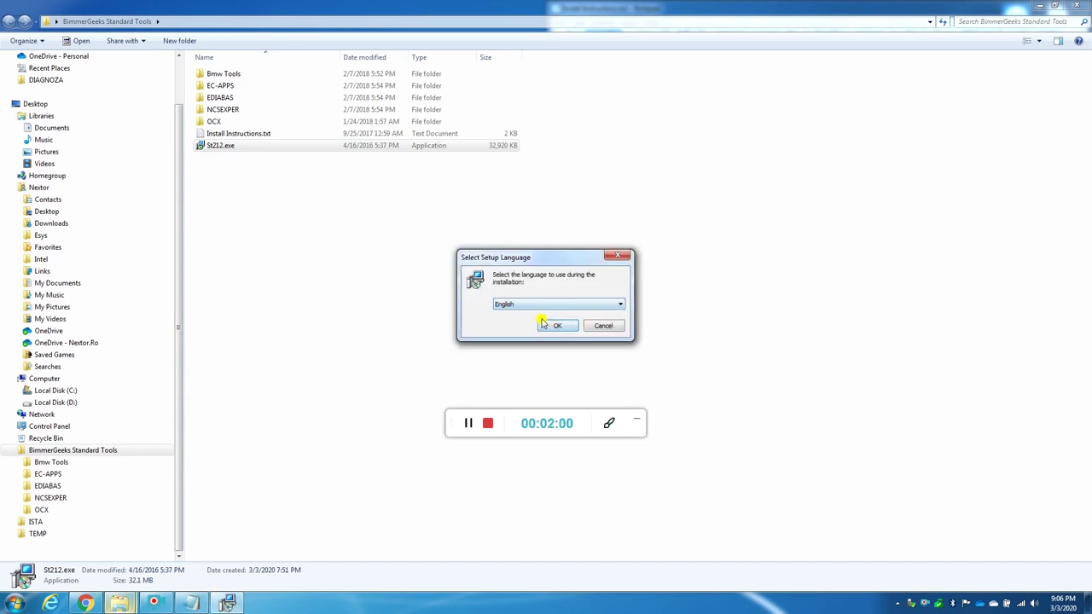
left_click(565, 327)
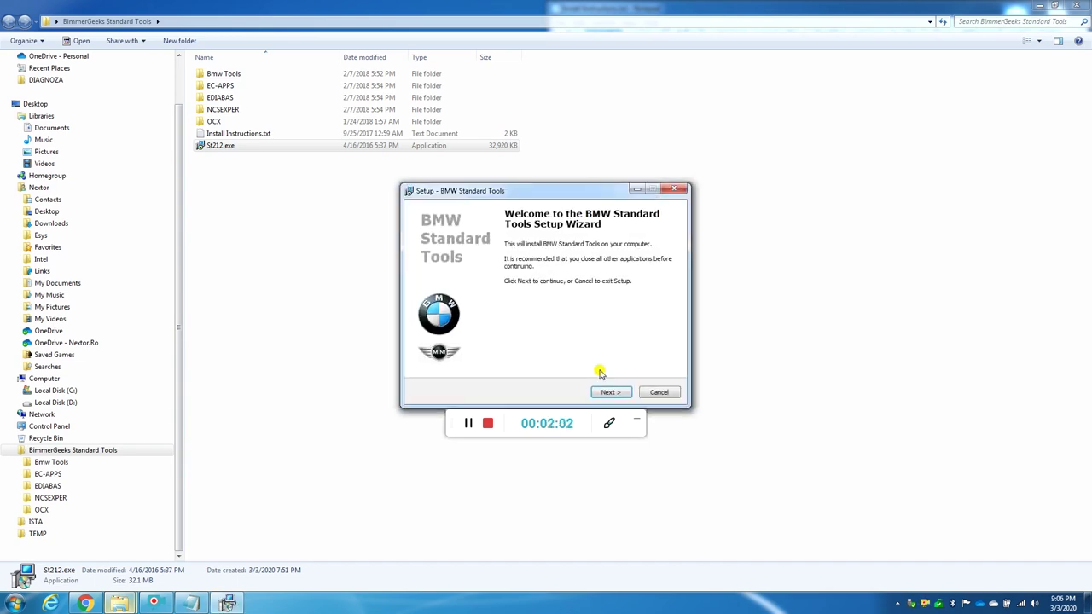
Step: Advance through the BMW Standard Tools setup, keeping the Complete installation, default destination folders and default Start Menu folder
left_click(609, 392)
left_click(492, 359)
left_click(609, 391)
left_click(610, 392)
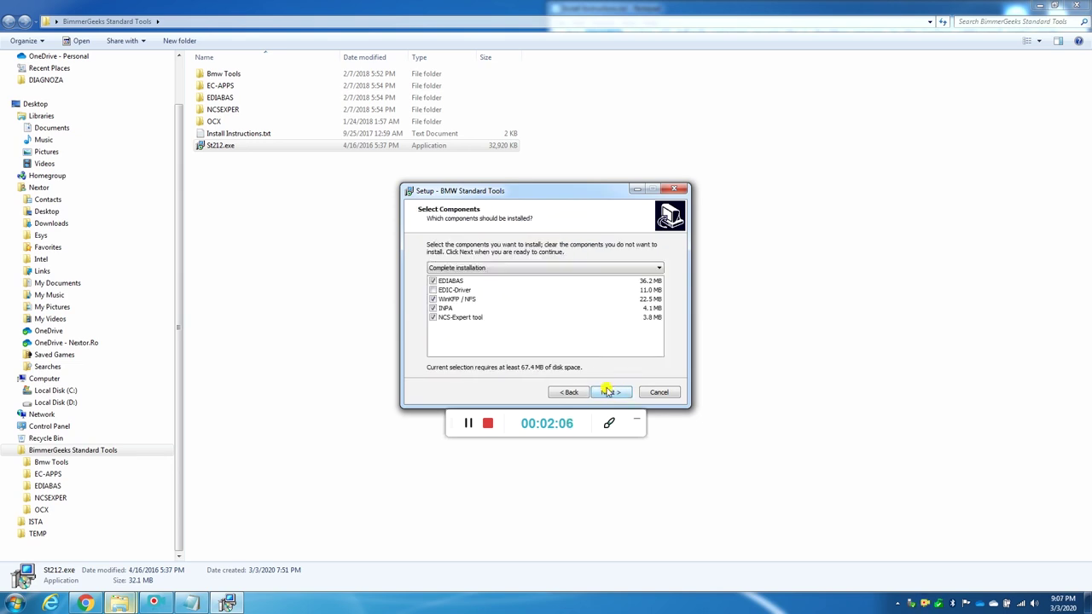
left_click(611, 393)
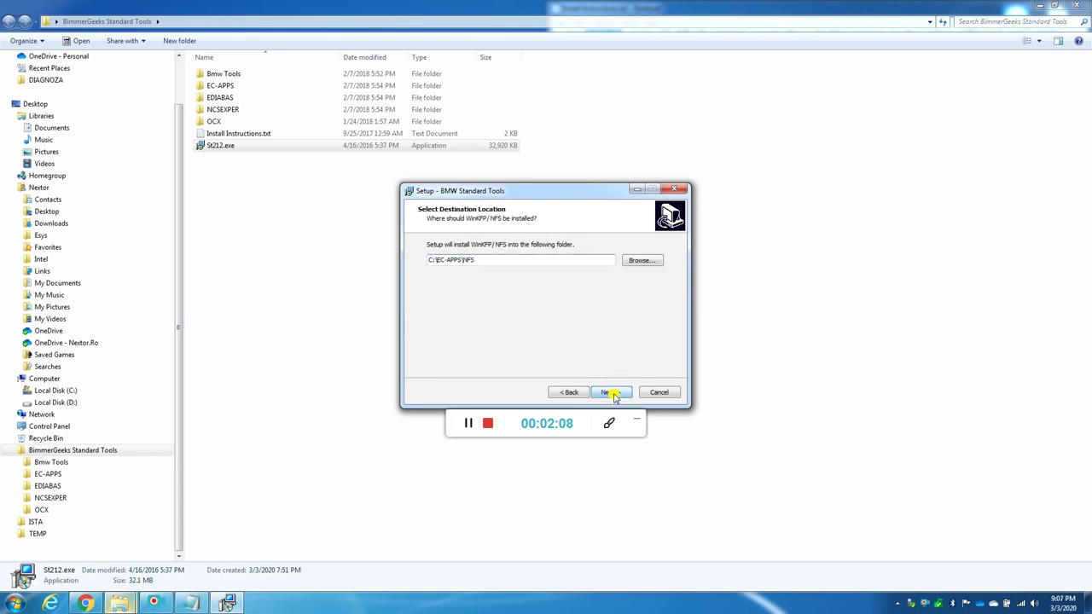
left_click(611, 392)
left_click(609, 393)
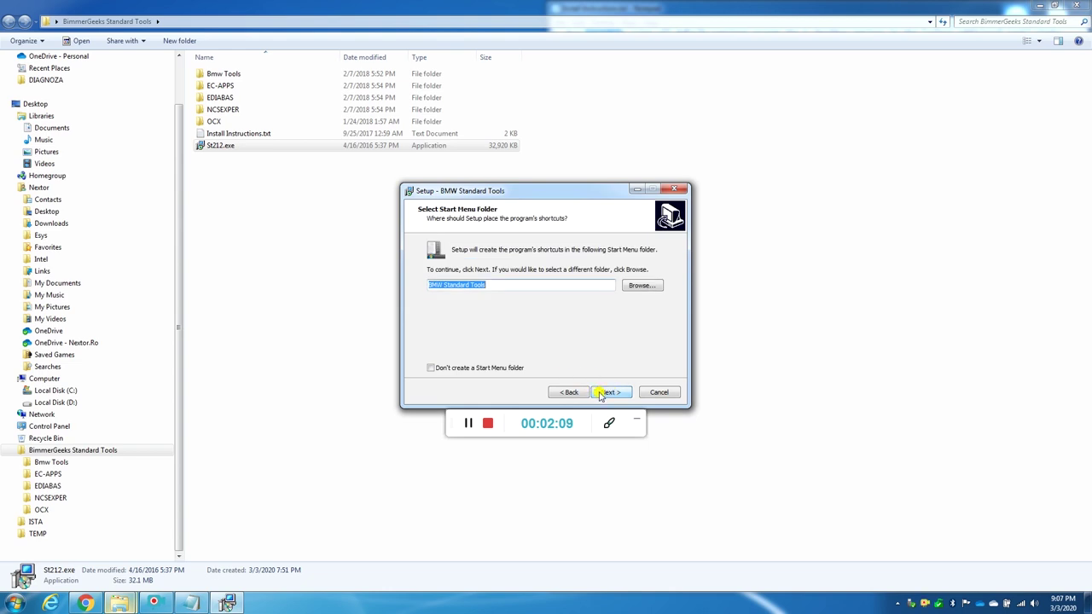
left_click(601, 392)
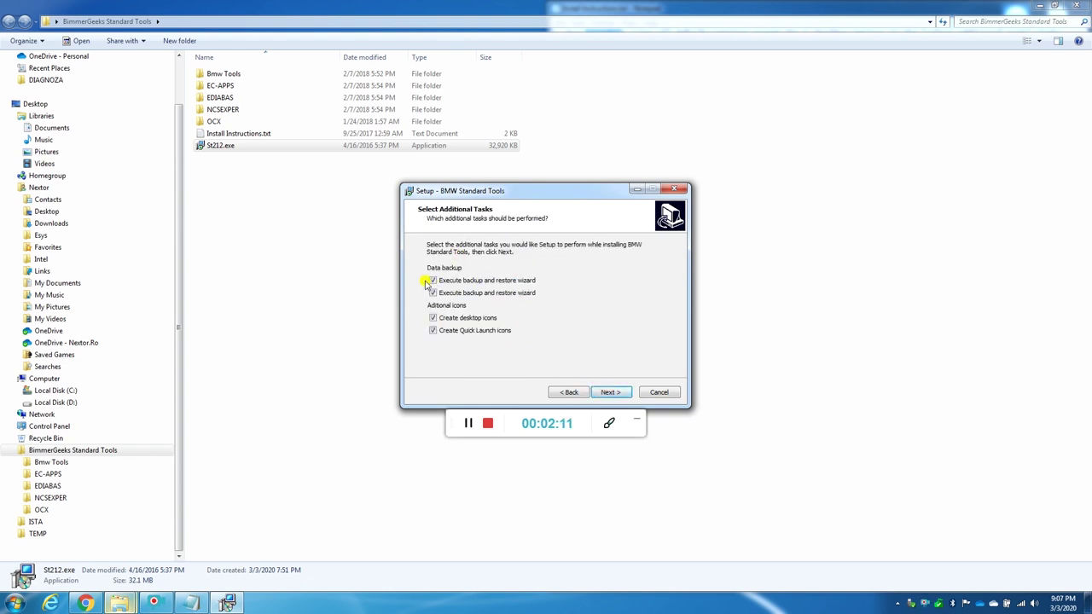
Step: Disable both backup and restore wizard tasks and the desktop and Quick Launch icons, and continue to the hardware interface settings
left_click(476, 280)
left_click(474, 292)
left_click(465, 318)
left_click(469, 331)
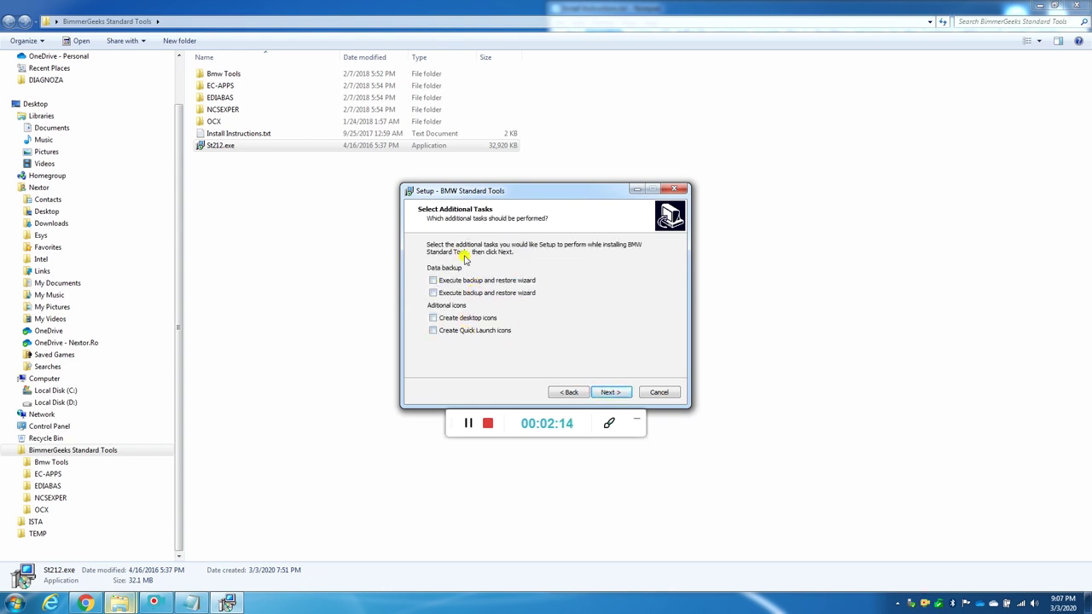
left_click(601, 392)
left_click(594, 345)
left_click(590, 346)
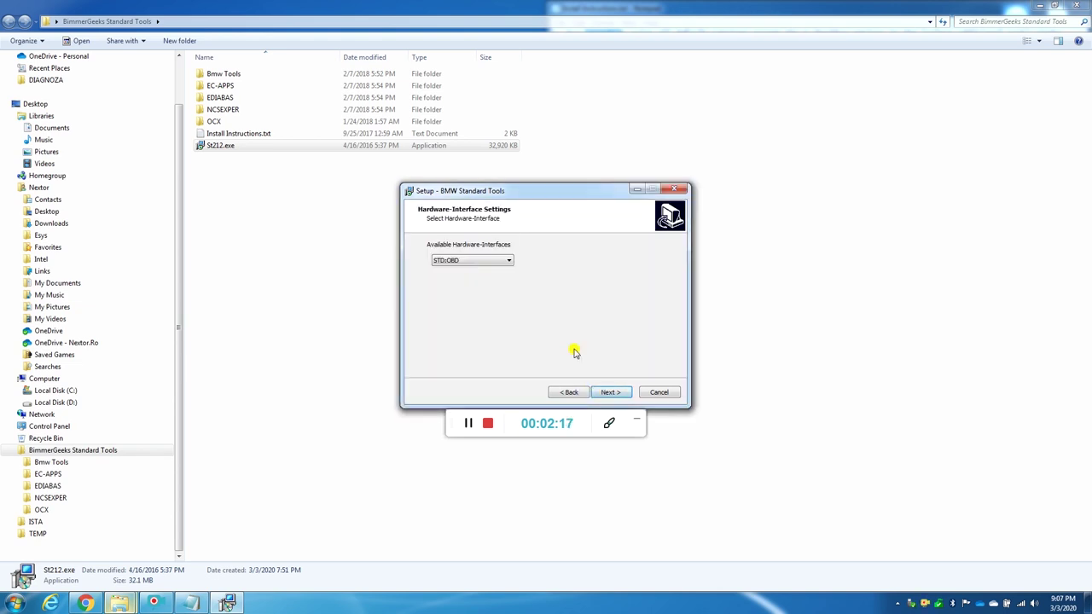
Step: Clear the other windows away from the setup wizard and view the diagnostic interface cable picture on the desktop
left_click(1039, 5)
left_click_drag(474, 191, 351, 108)
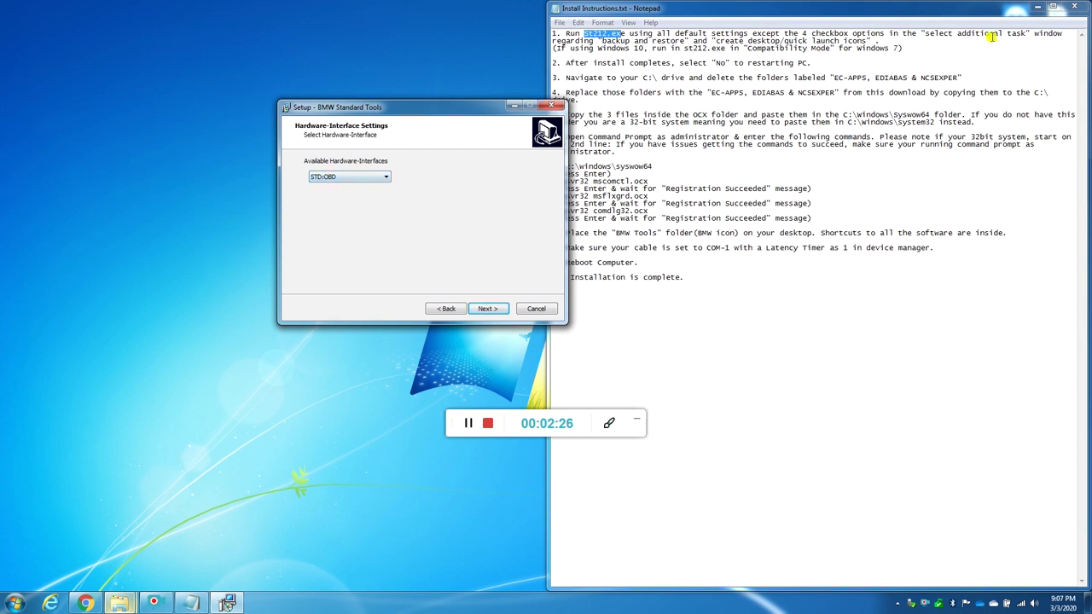
left_click(1037, 7)
double_click(635, 149)
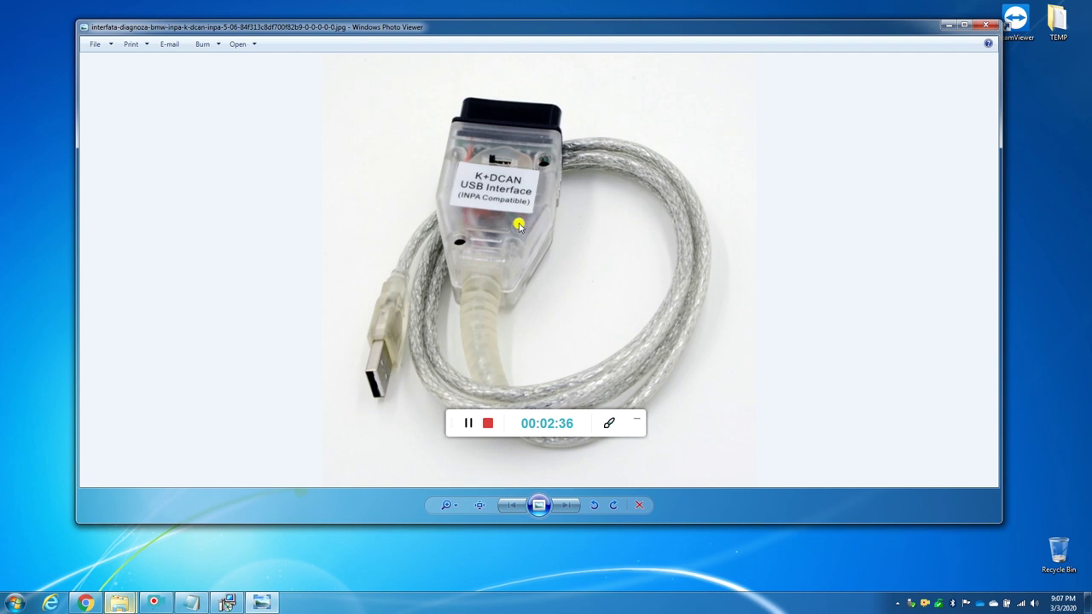
left_click(984, 25)
Step: Keep STD:OBD as the hardware interface and Com1 as the OBD port, and start the installation
left_click(385, 177)
left_click(343, 181)
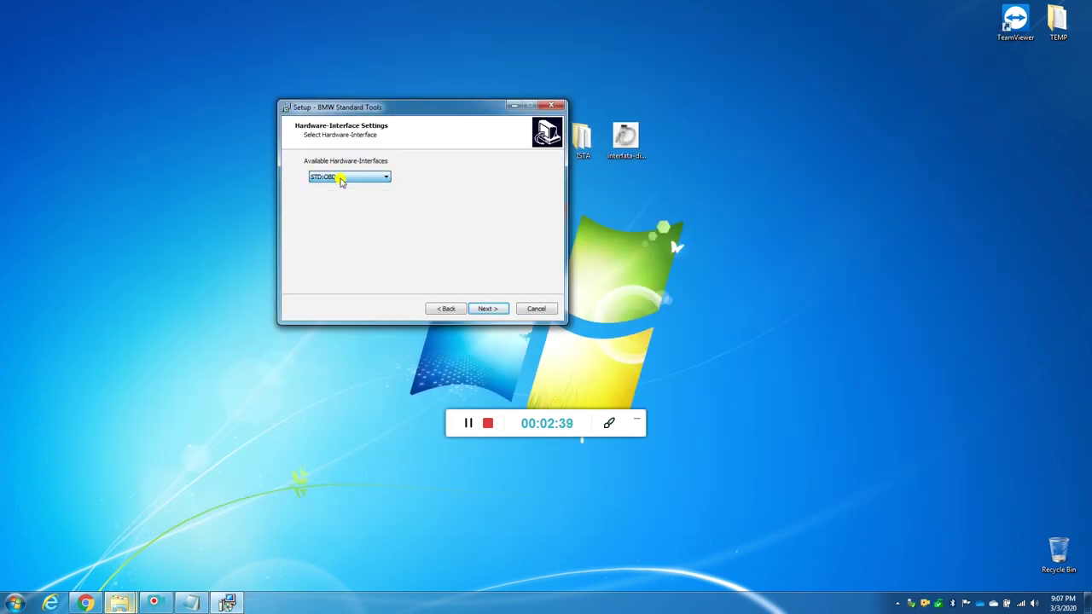
left_click(488, 305)
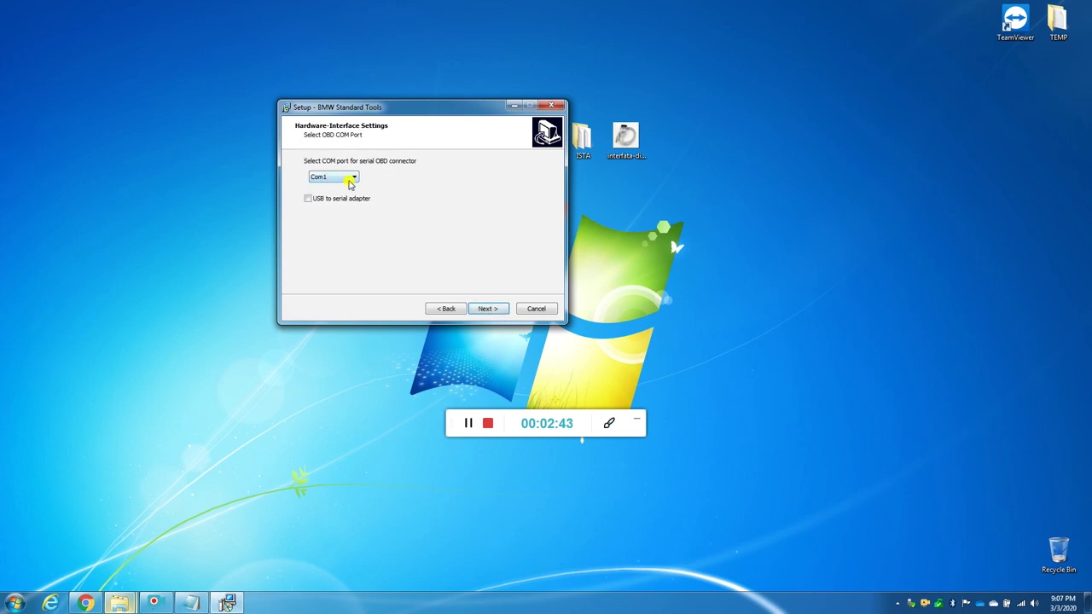
left_click(490, 309)
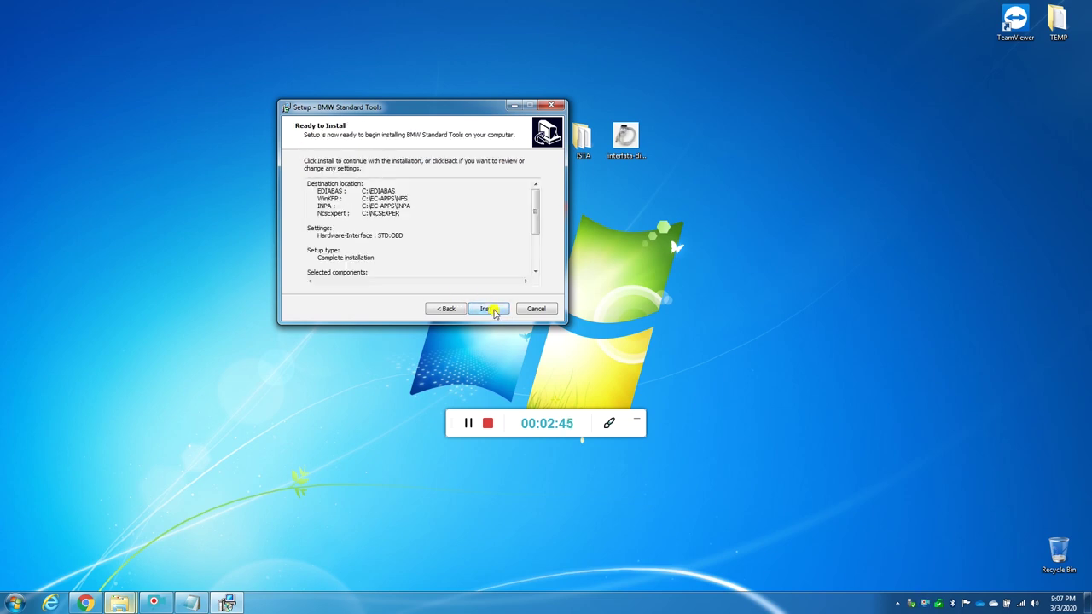
left_click(492, 310)
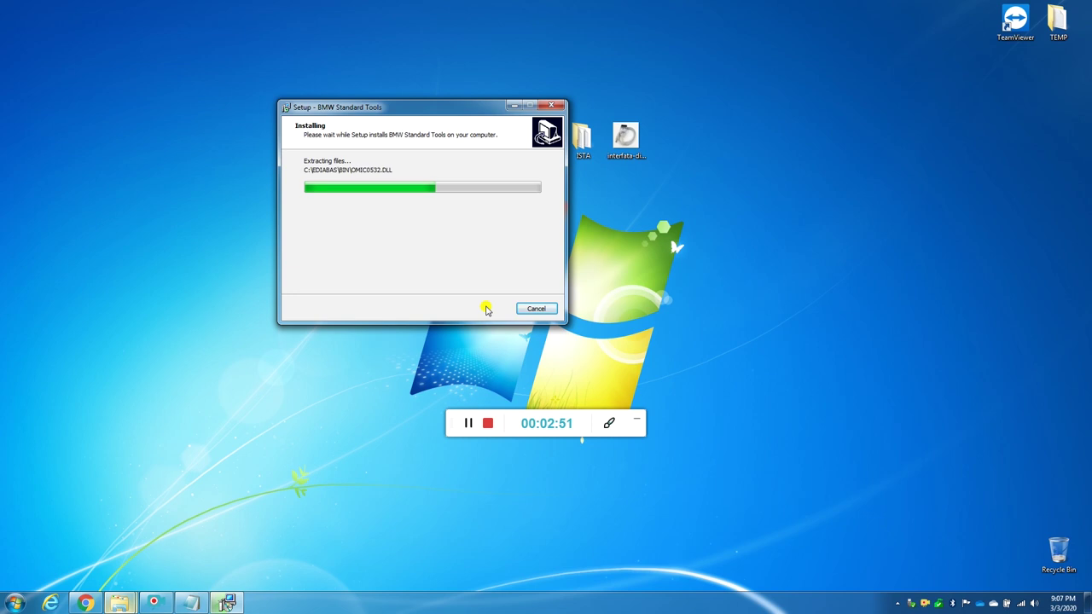
Step: Check the restart instruction in Install Instructions.txt and finish the setup with the option to restart the computer later
left_click(192, 603)
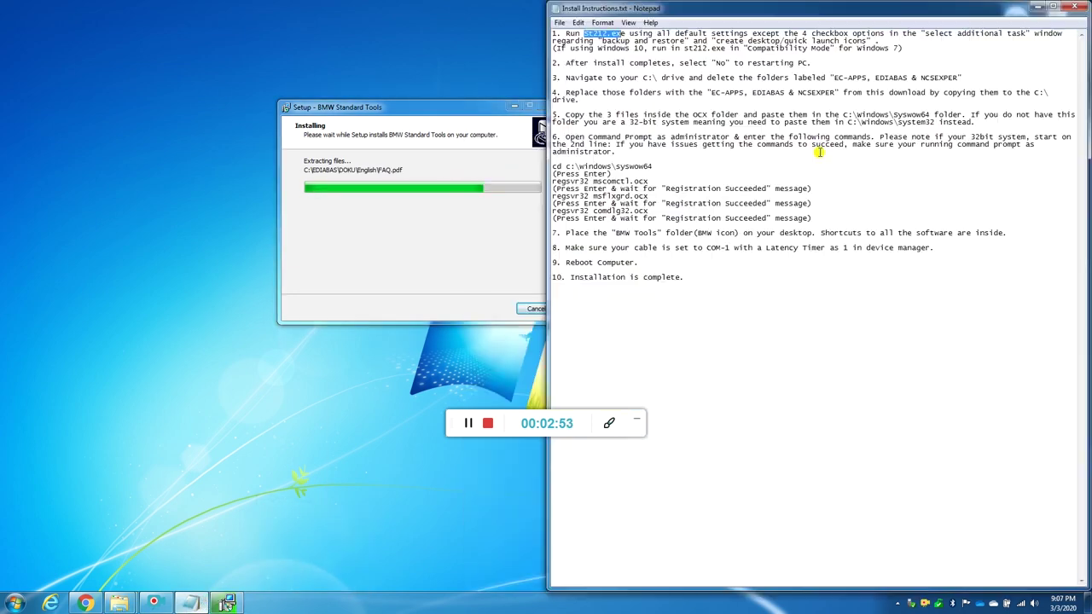
left_click(587, 65)
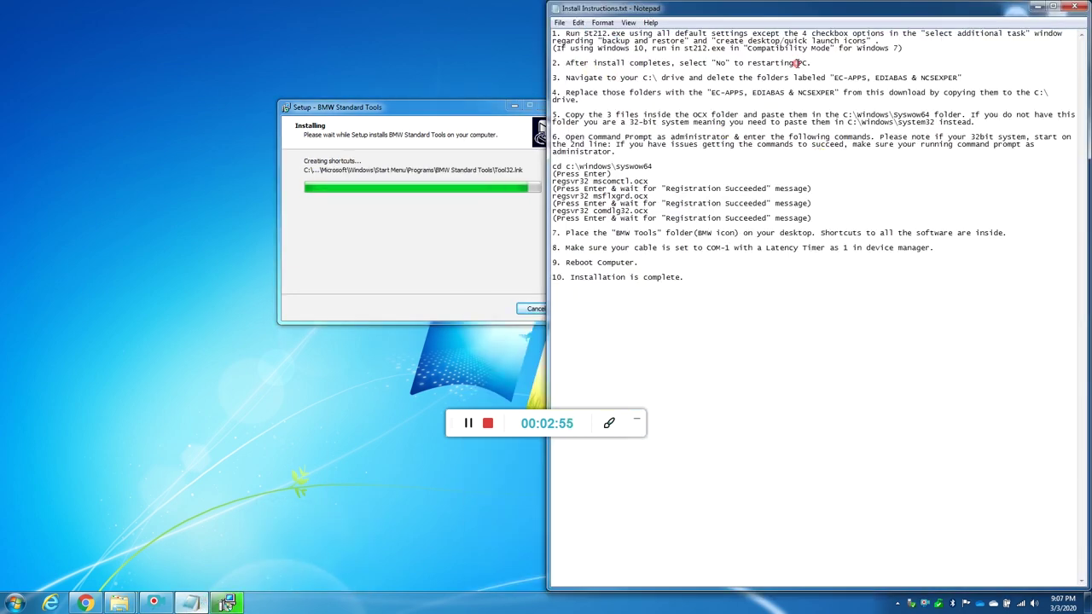
left_click_drag(812, 63, 767, 63)
left_click(405, 246)
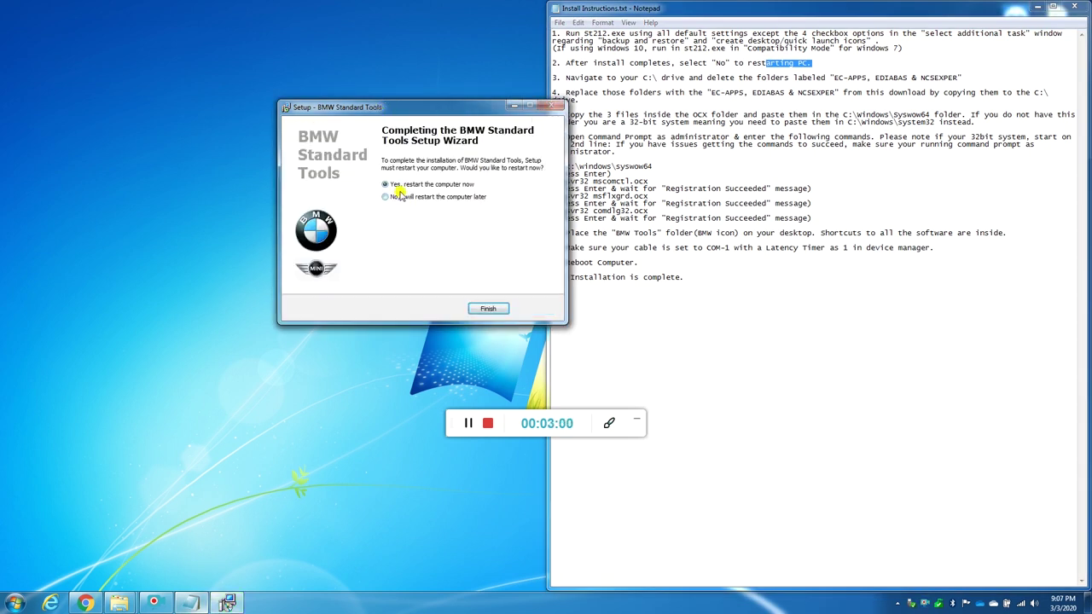
left_click(385, 197)
left_click(482, 309)
left_click(634, 66)
left_click_drag(631, 65, 567, 65)
left_click_drag(712, 63, 722, 63)
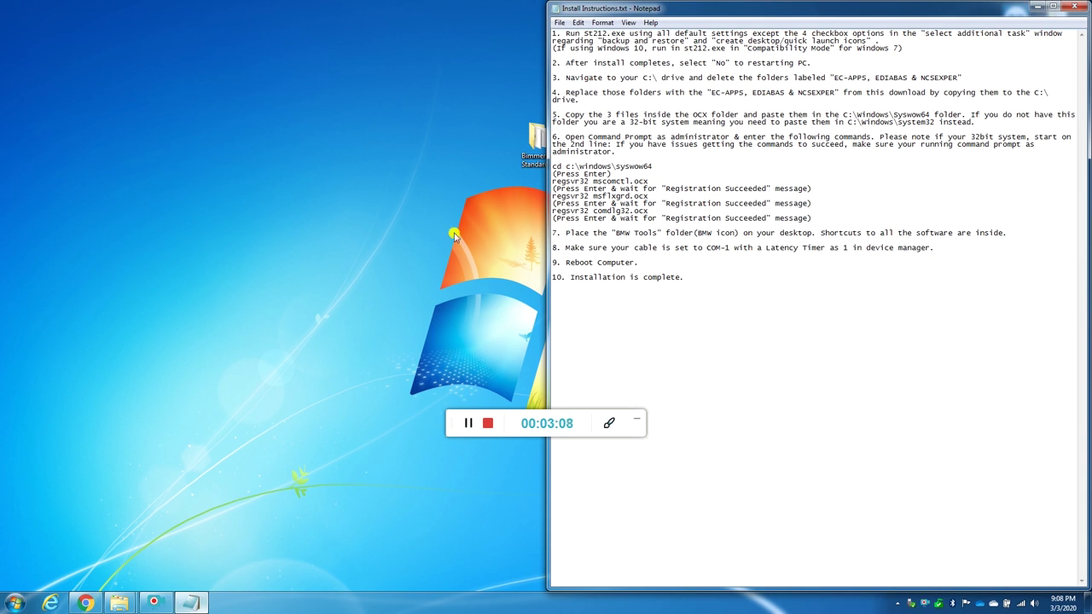
Step: Open Local Disk (C:) beside the install instructions and highlight the folder names "EC-APPS, EDIABAS & NCSEXPER" in instruction 3
left_click(124, 590)
left_click(170, 546)
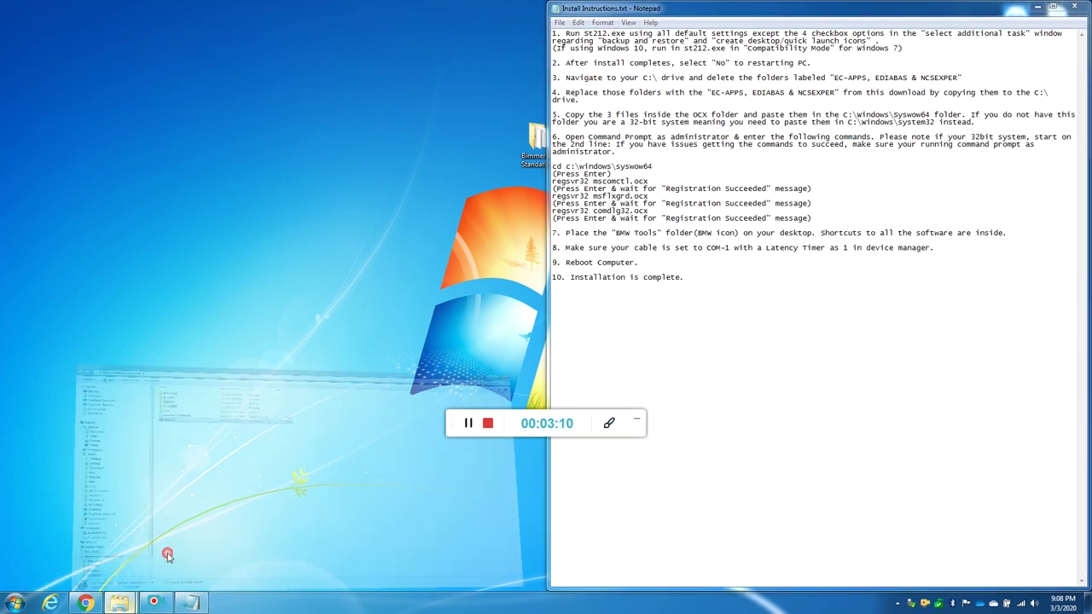
left_click(56, 443)
left_click(193, 603)
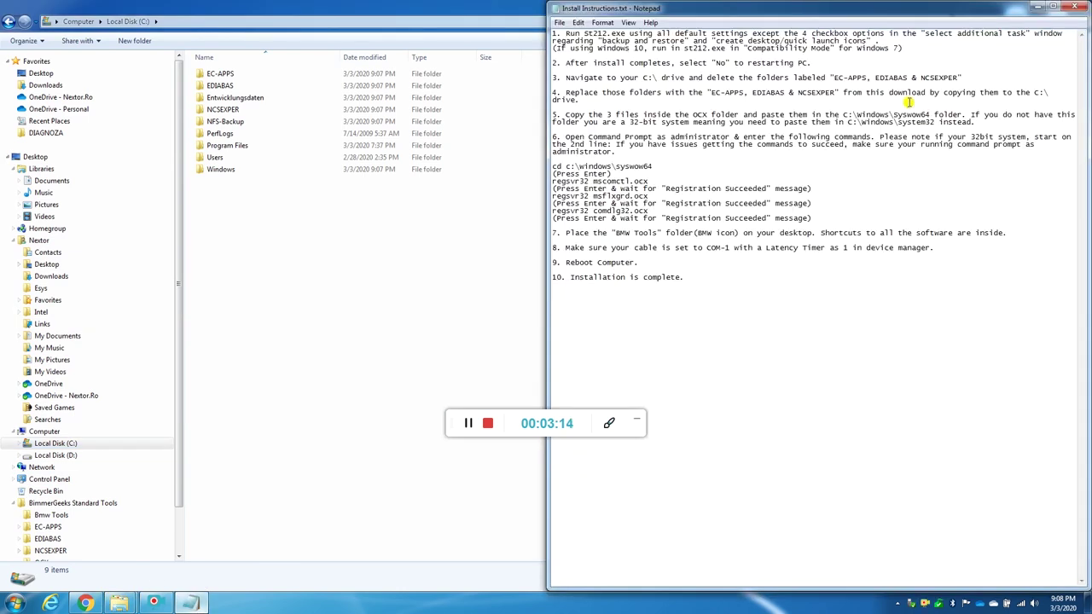
left_click_drag(833, 78, 962, 77)
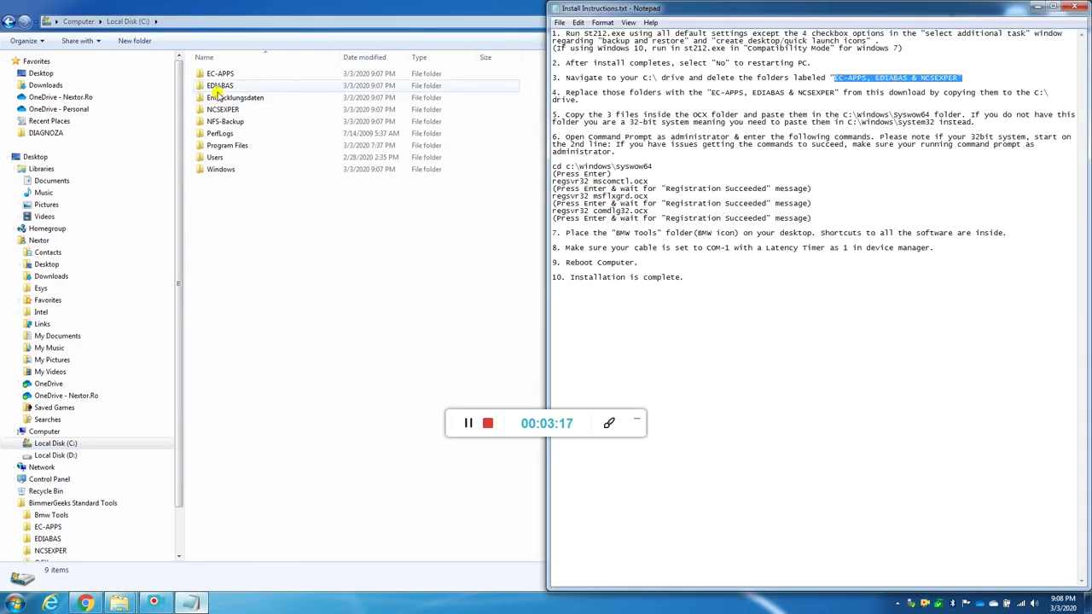
Step: Delete the EC-APPS, EDIABAS and NCSEXPER folders from Local Disk (C:), moving them to the Recycle Bin
left_click(223, 75)
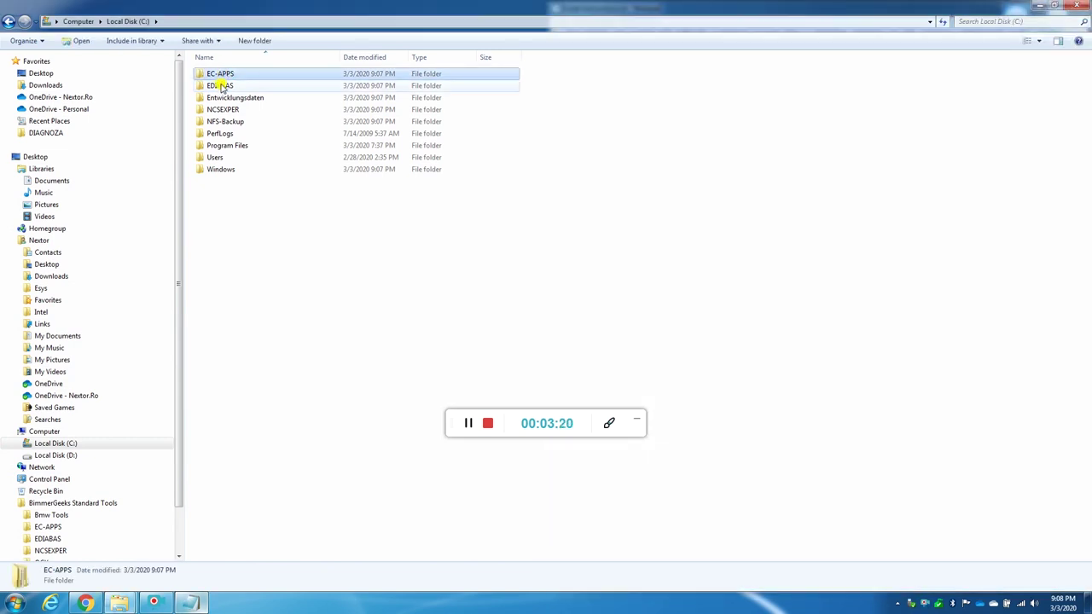
left_click(222, 87, "ctrl")
left_click(228, 112, "ctrl")
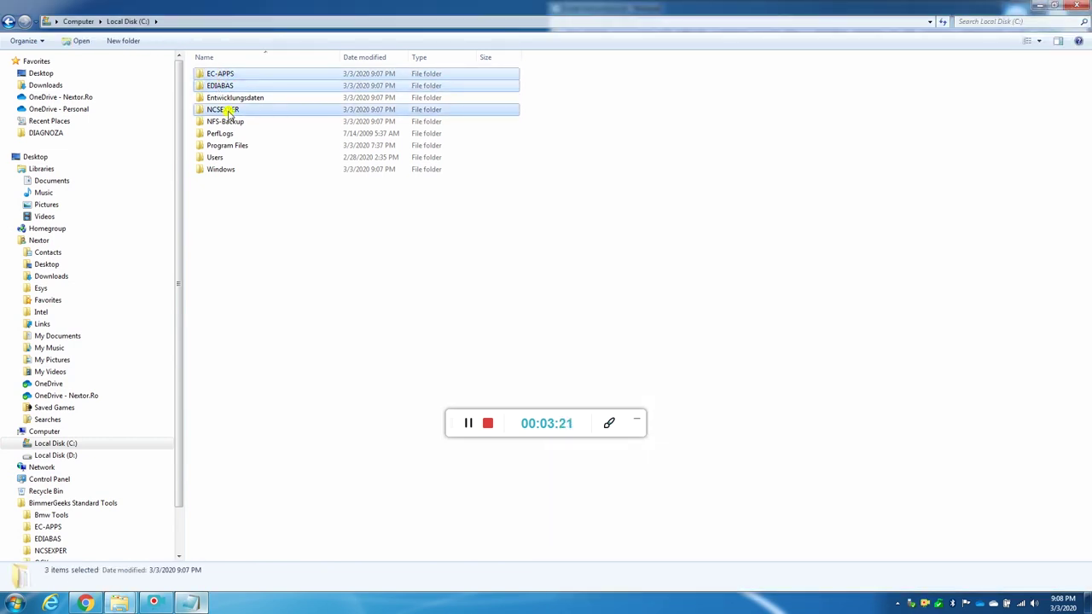
right_click(229, 112)
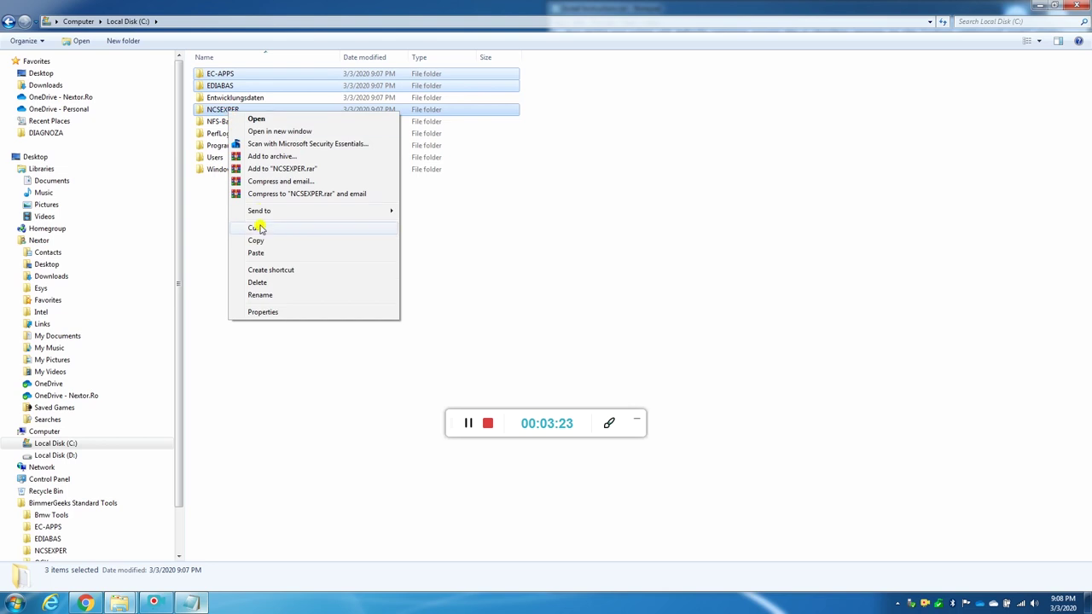
left_click(263, 284)
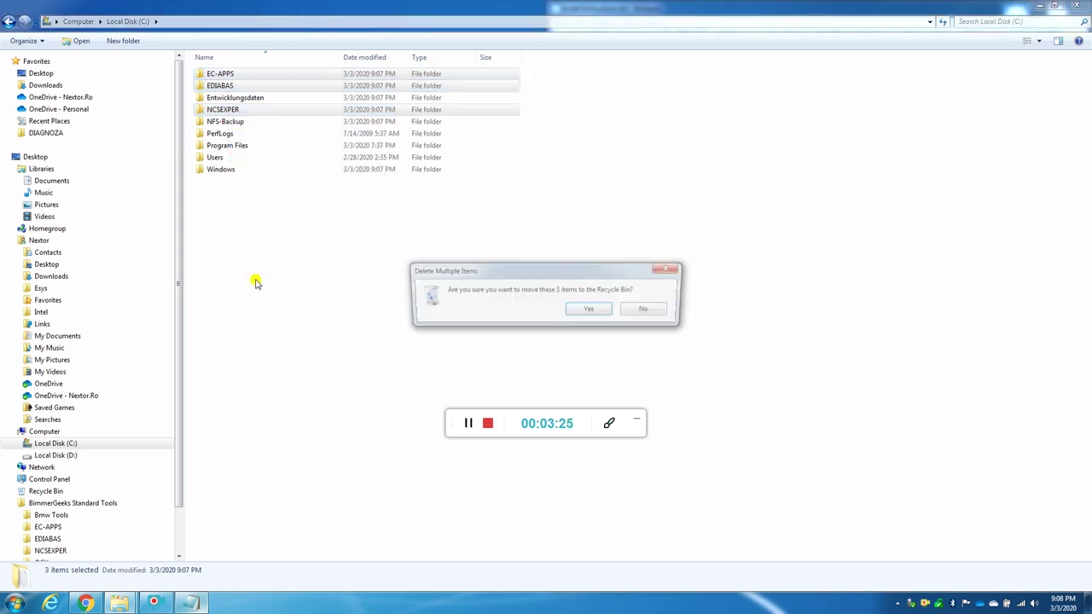
left_click(585, 312)
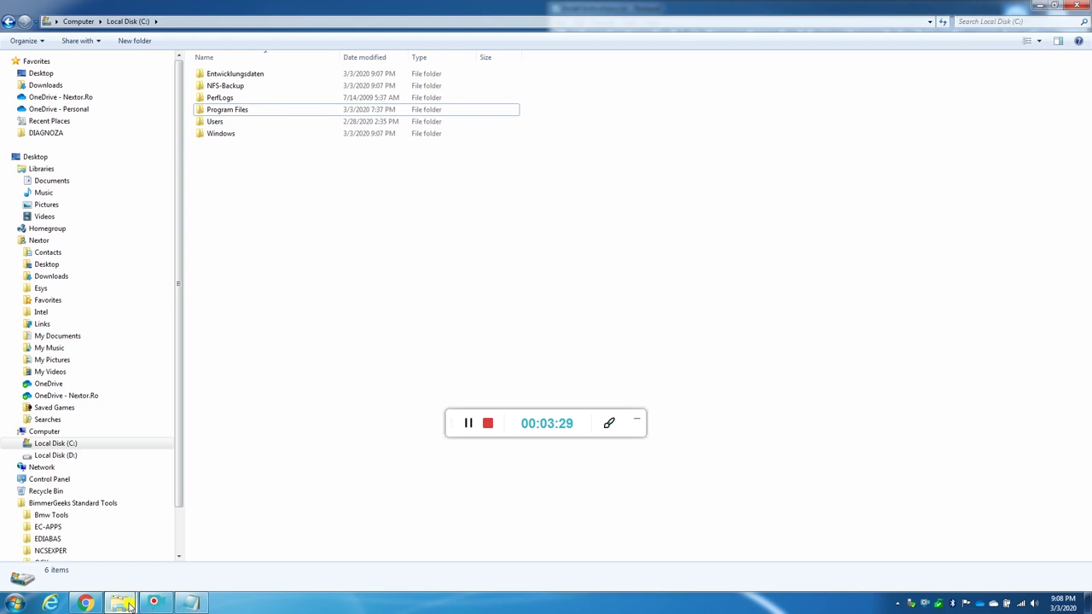
Step: Check instruction 4 in Install Instructions.txt and open the BimmerGeeks Standard Tools folder in a maximized window
mouse_move(135, 602)
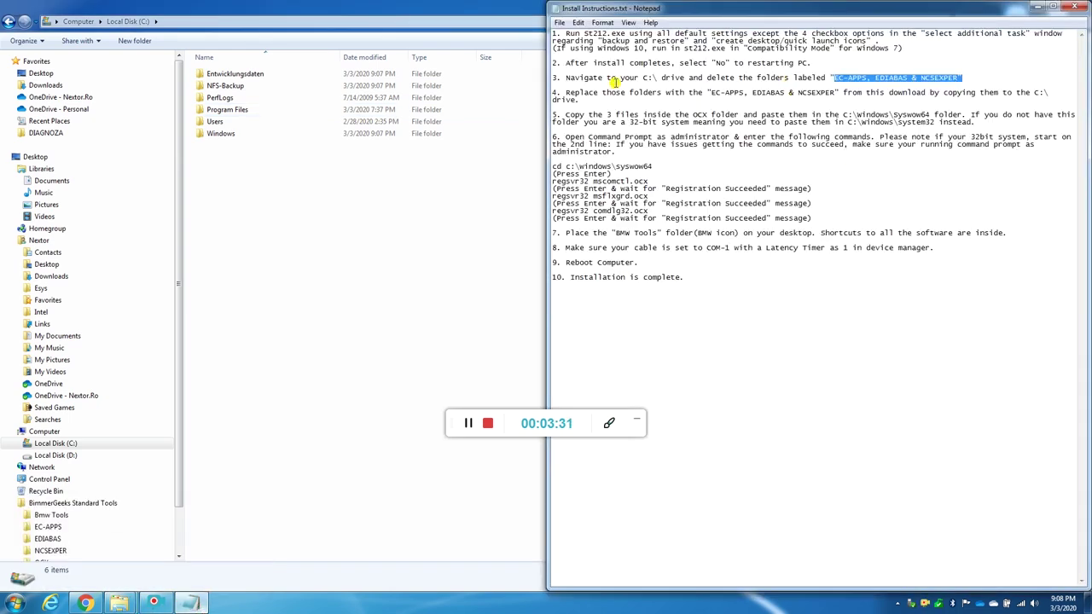
left_click(580, 91)
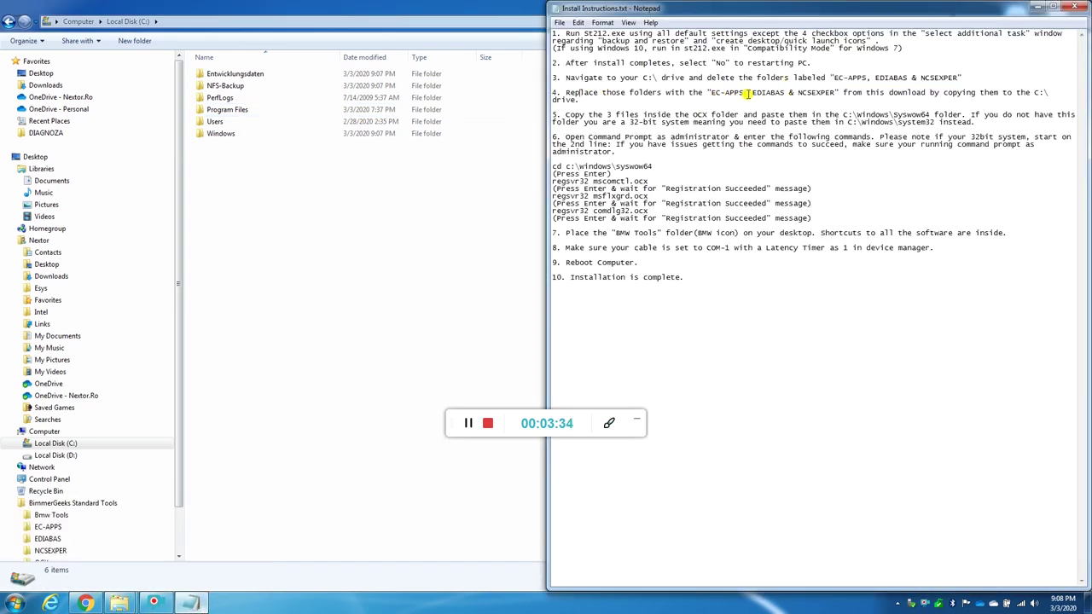
left_click(56, 503)
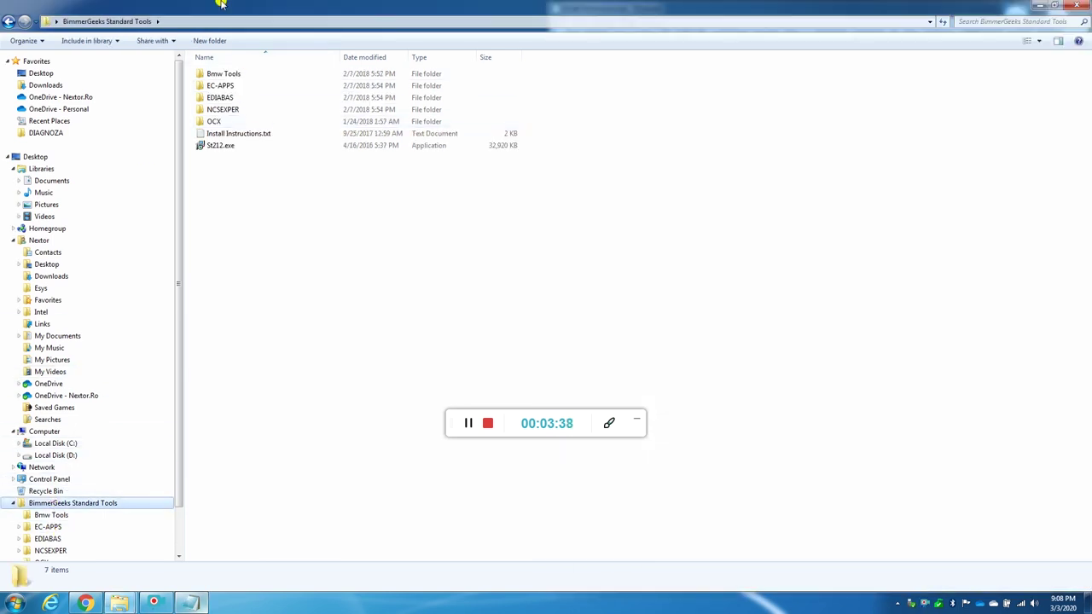
double_click(221, 10)
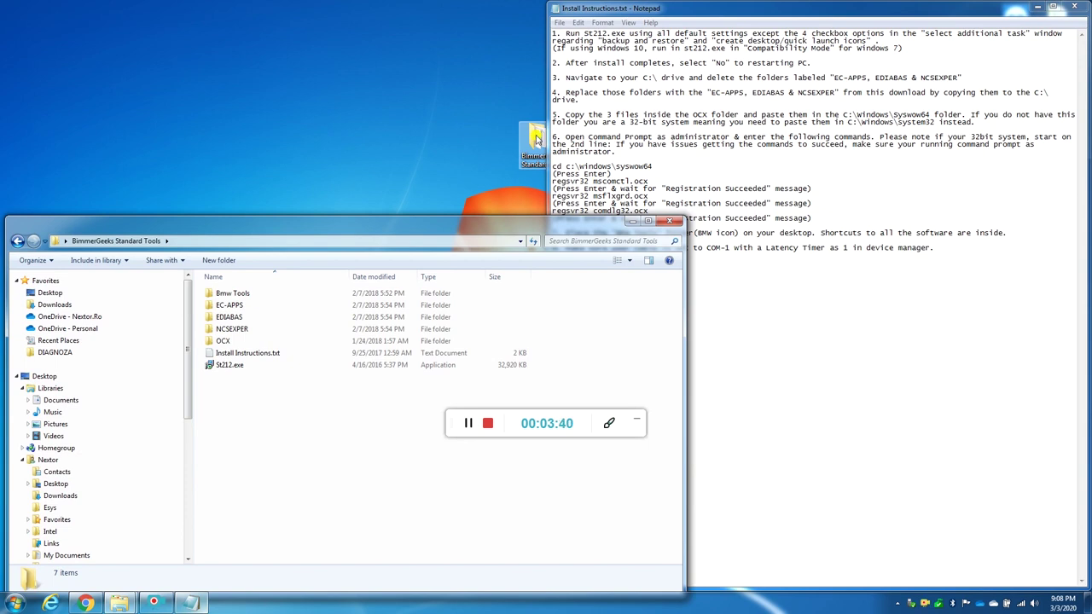
double_click(377, 225)
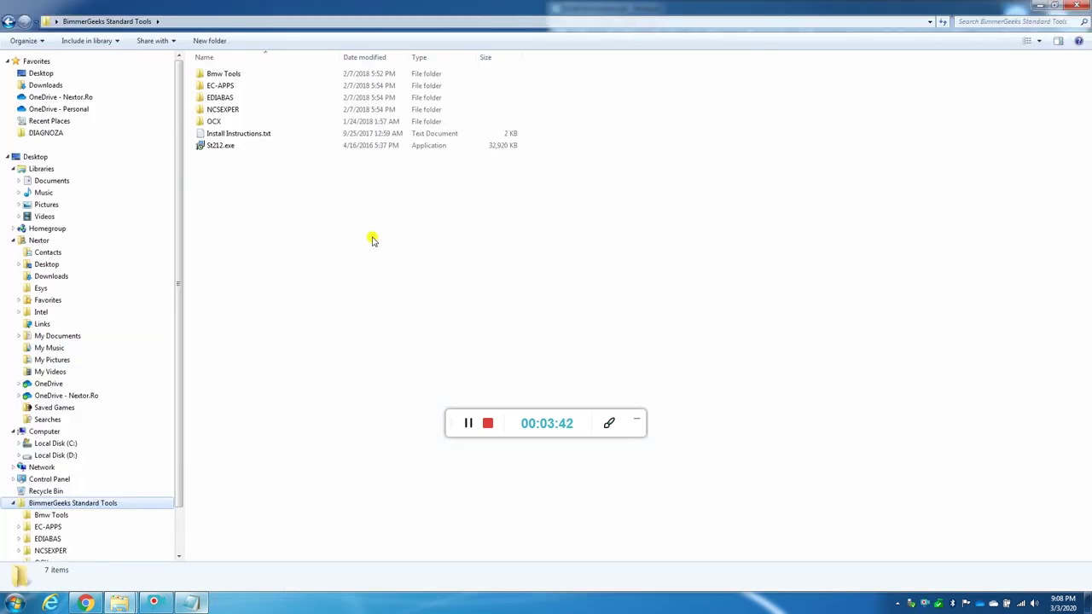
Step: Copy the EC-APPS, EDIABAS and NCSEXPER folders from BimmerGeeks Standard Tools to Local Disk (C:)
left_click(224, 87)
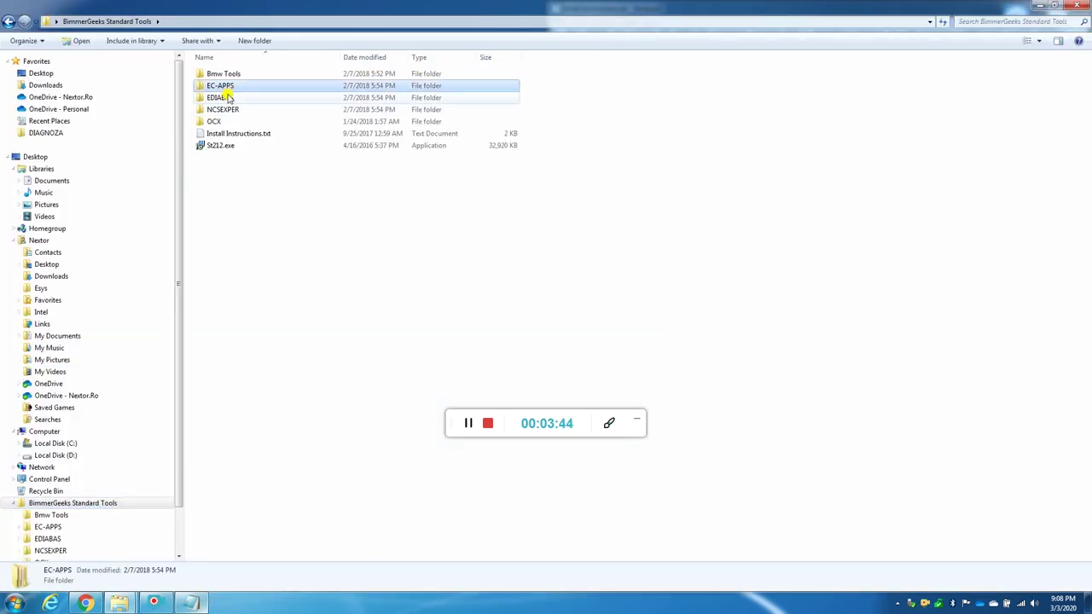
key("shift+Down")
key("shift+Down")
right_click(220, 90)
left_click(263, 236)
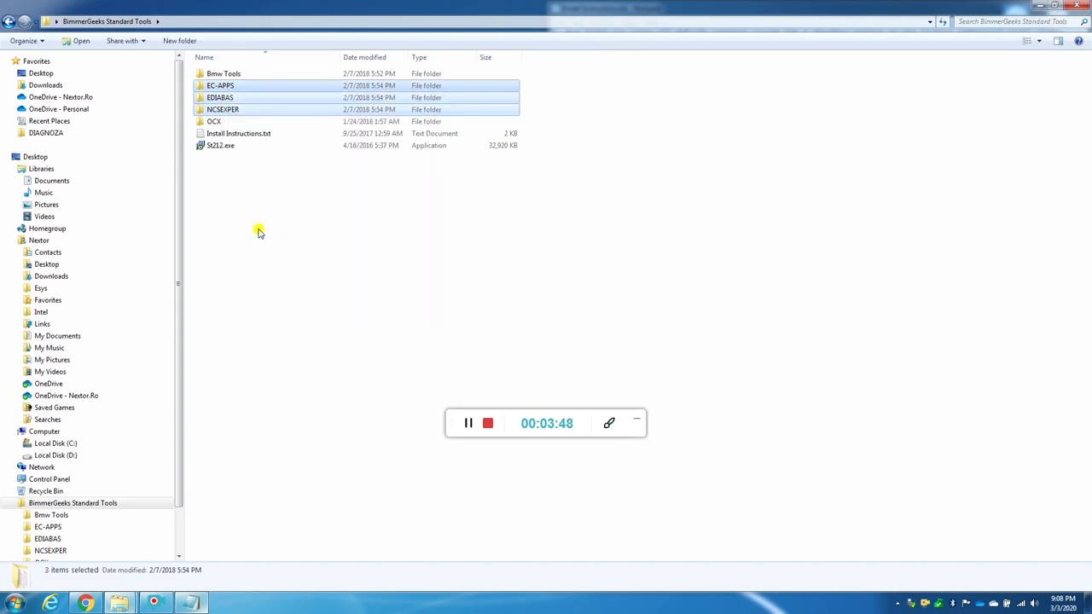
left_click(66, 442)
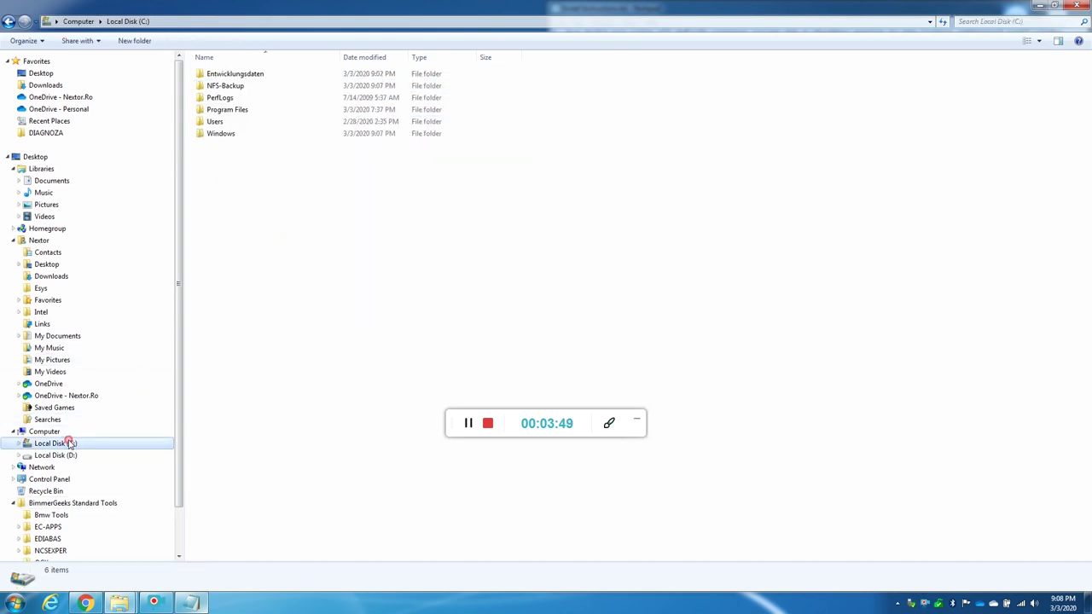
right_click(266, 219)
left_click(282, 276)
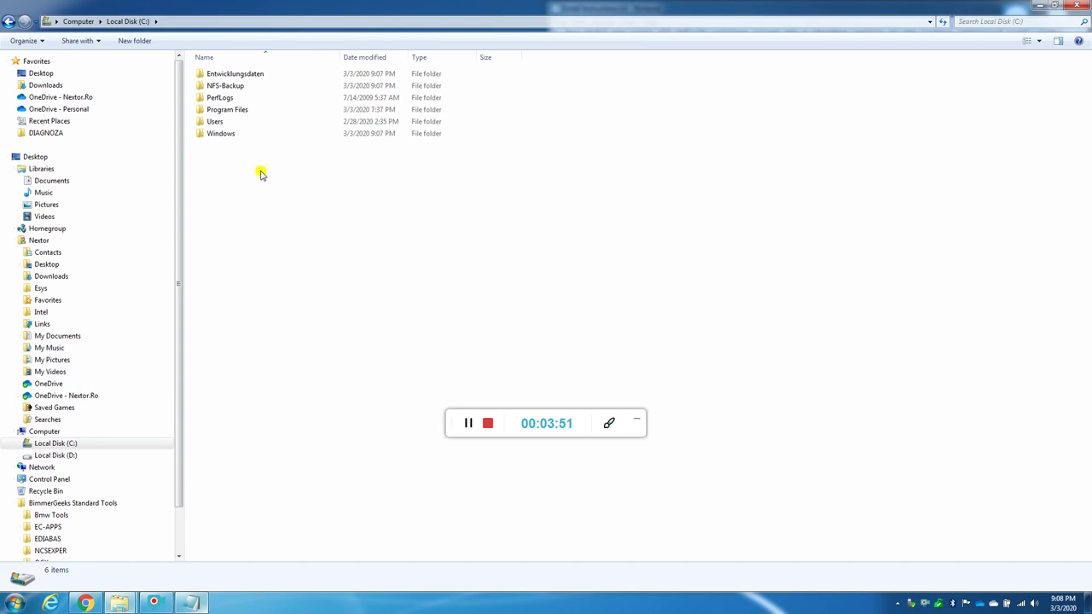
Step: Minimize the folder window and move the copy progress window clear of the install instructions
left_click(1038, 5)
left_click(456, 343)
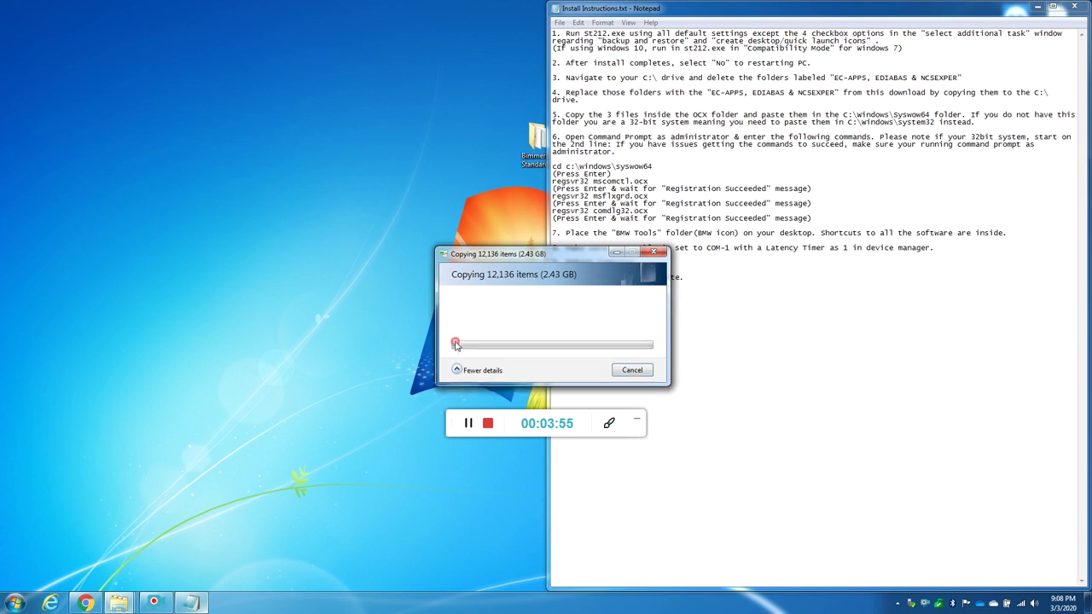
left_click_drag(523, 261, 372, 108)
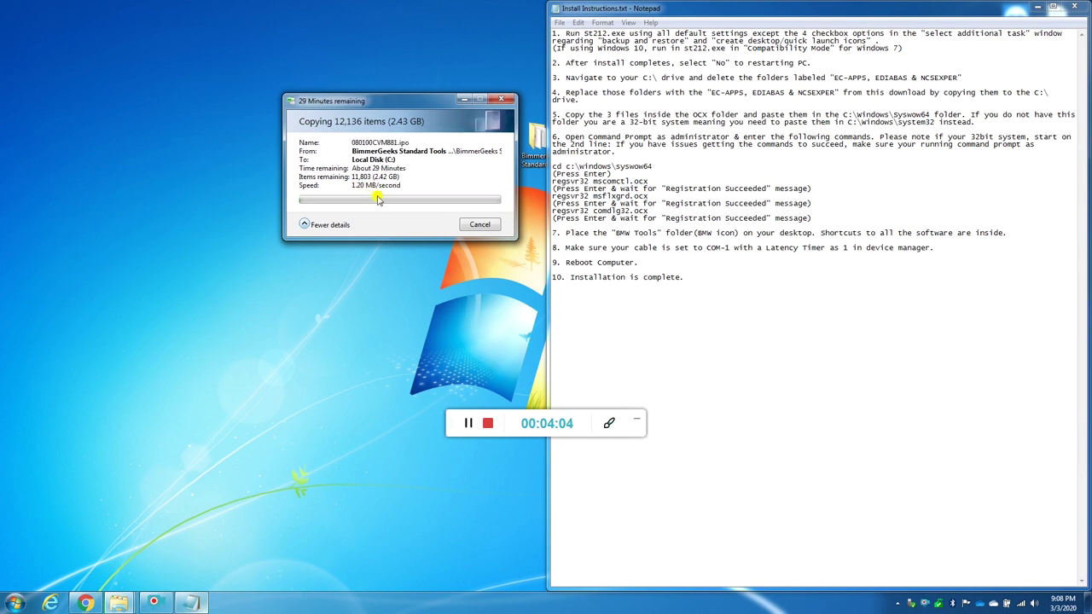
Step: Turn off real-time protection in Microsoft Security Essentials, save the change, and close its window and the notification
double_click(937, 603)
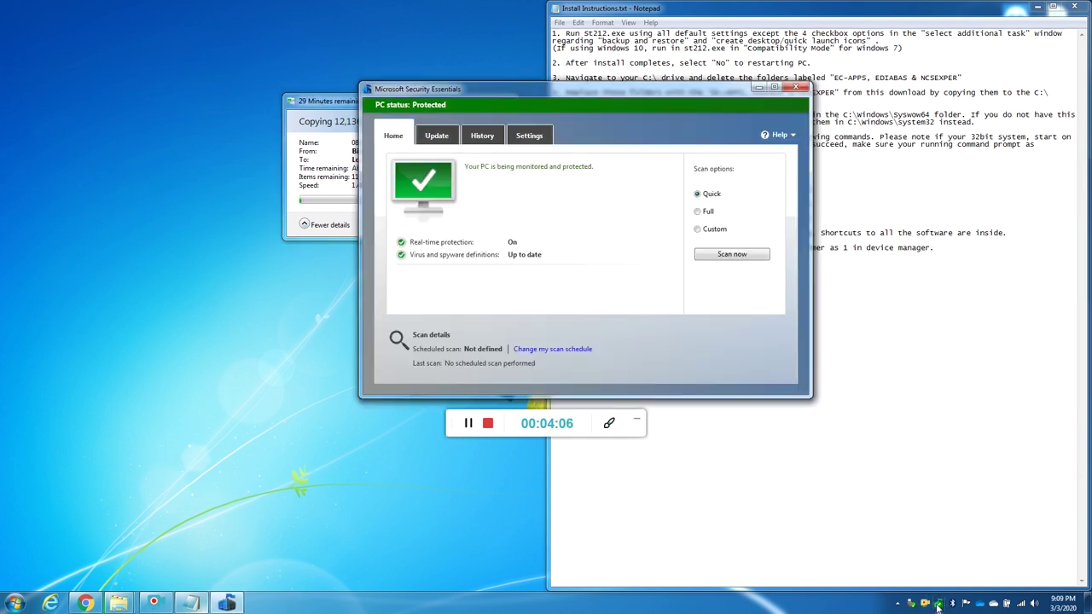
left_click(527, 134)
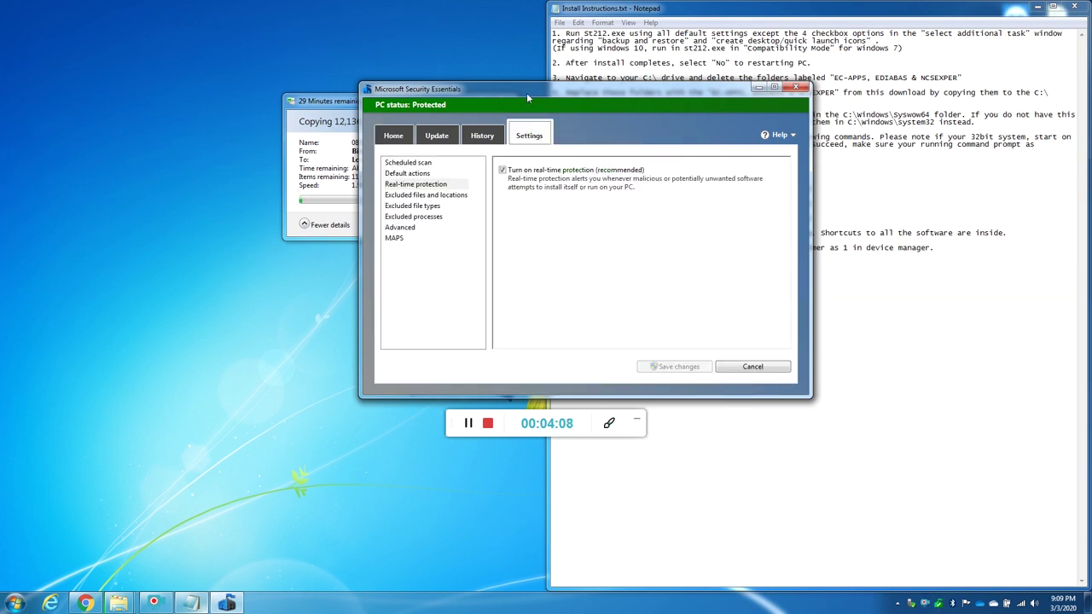
left_click_drag(526, 96, 637, 88)
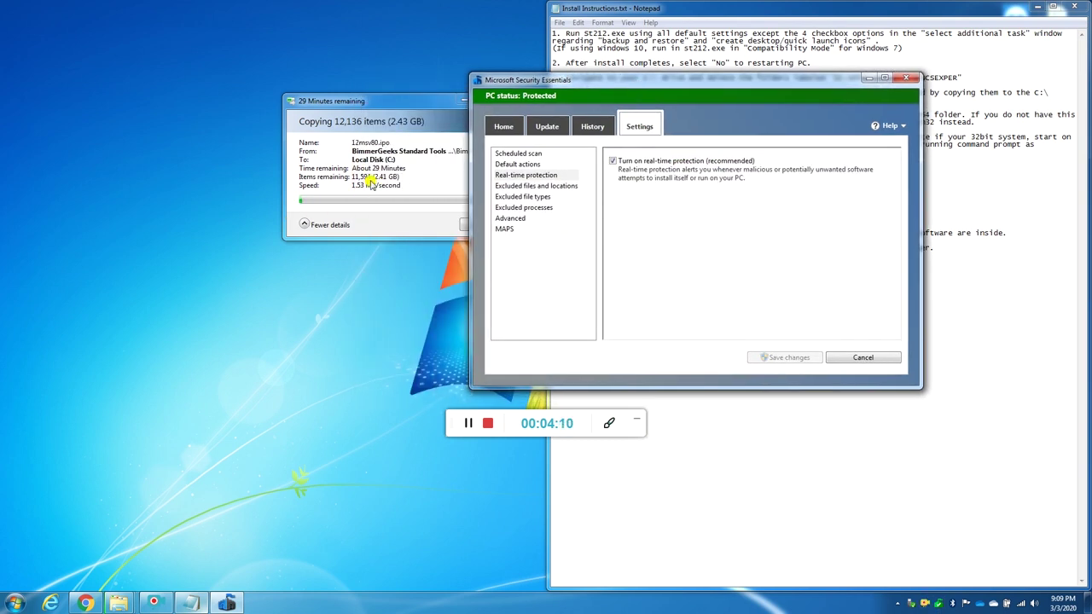
left_click(613, 162)
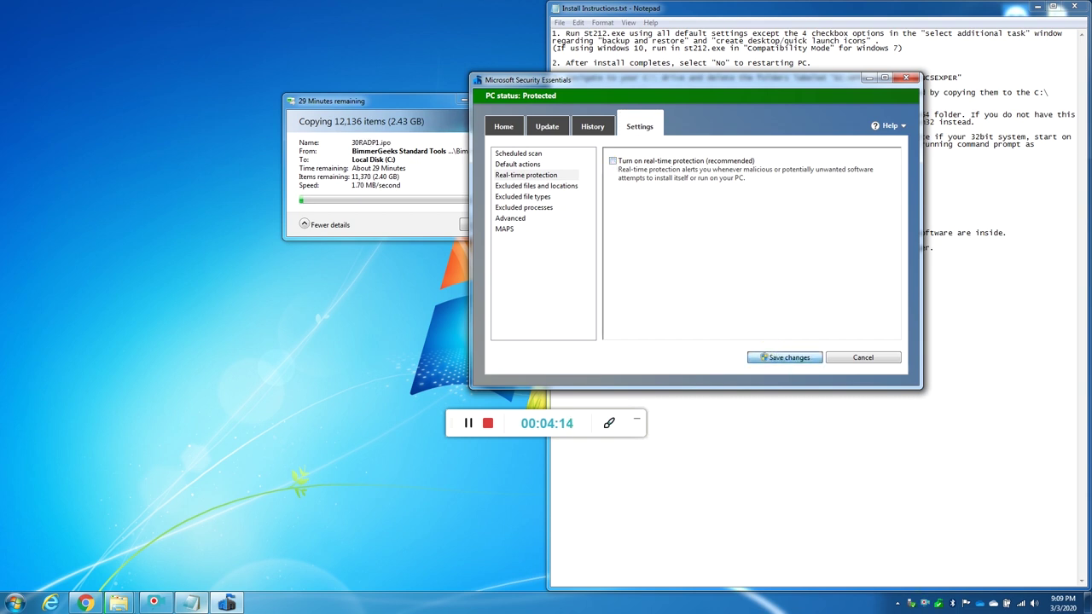
left_click(777, 357)
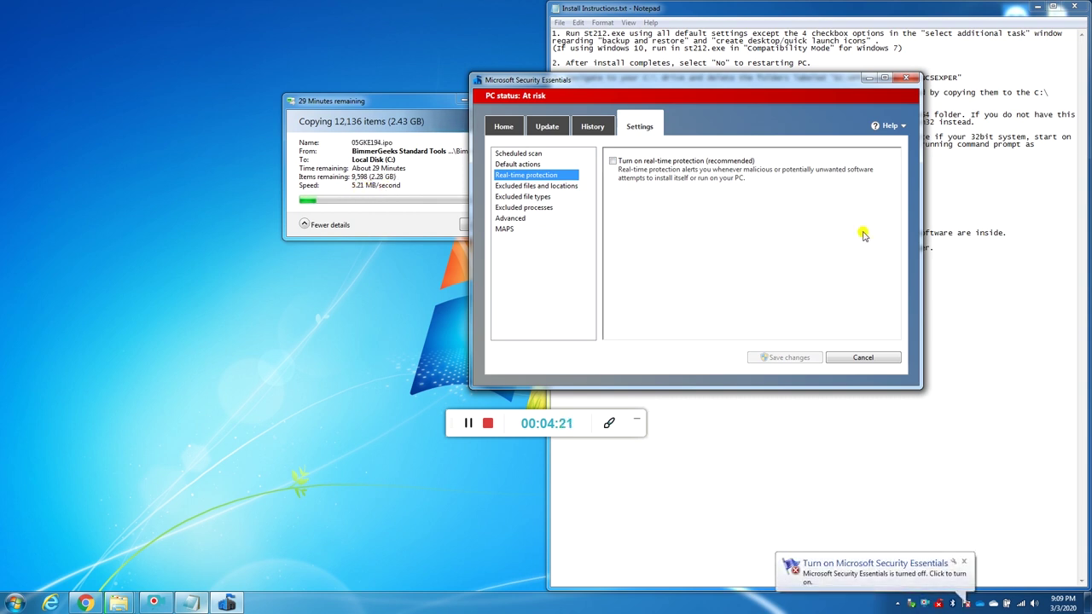
left_click(908, 79)
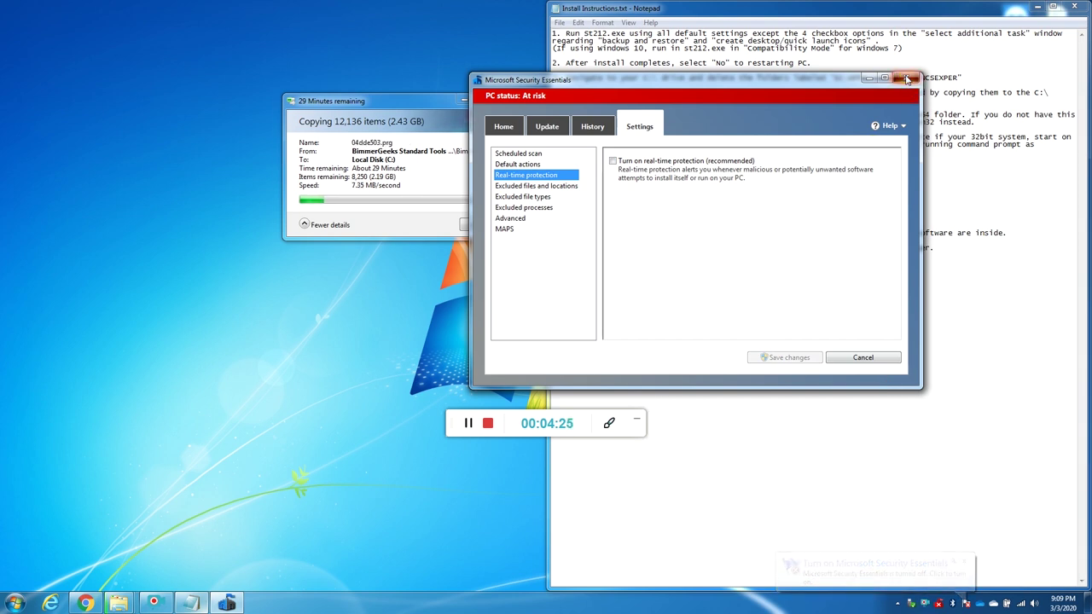
left_click(964, 553)
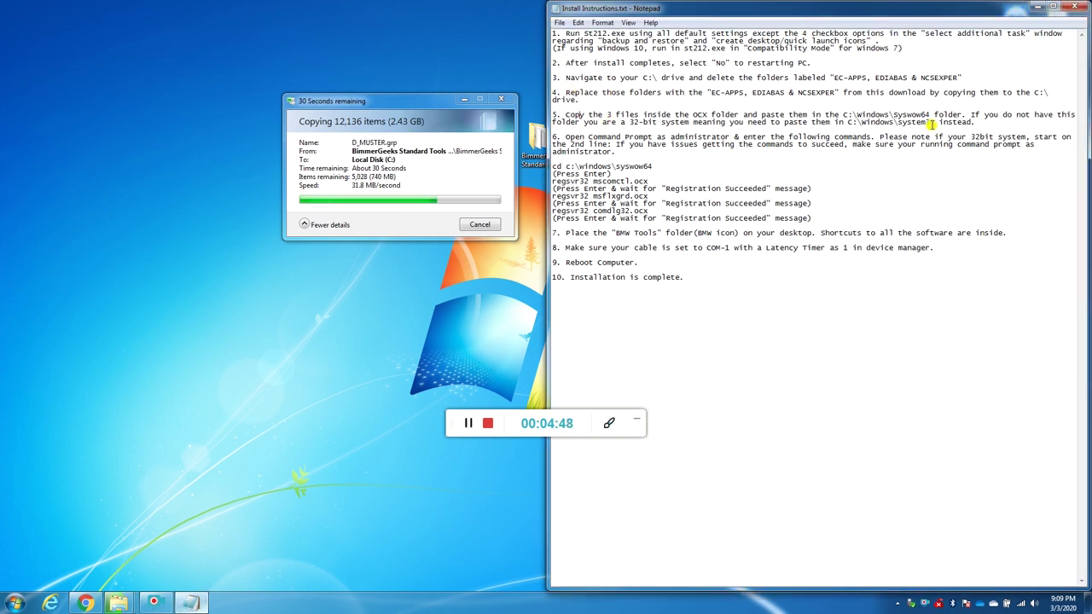
Step: Bring the Local Disk (C:) window back up and minimize the copy progress window covering it
left_click_drag(406, 106, 320, 93)
mouse_move(118, 602)
left_click(197, 542)
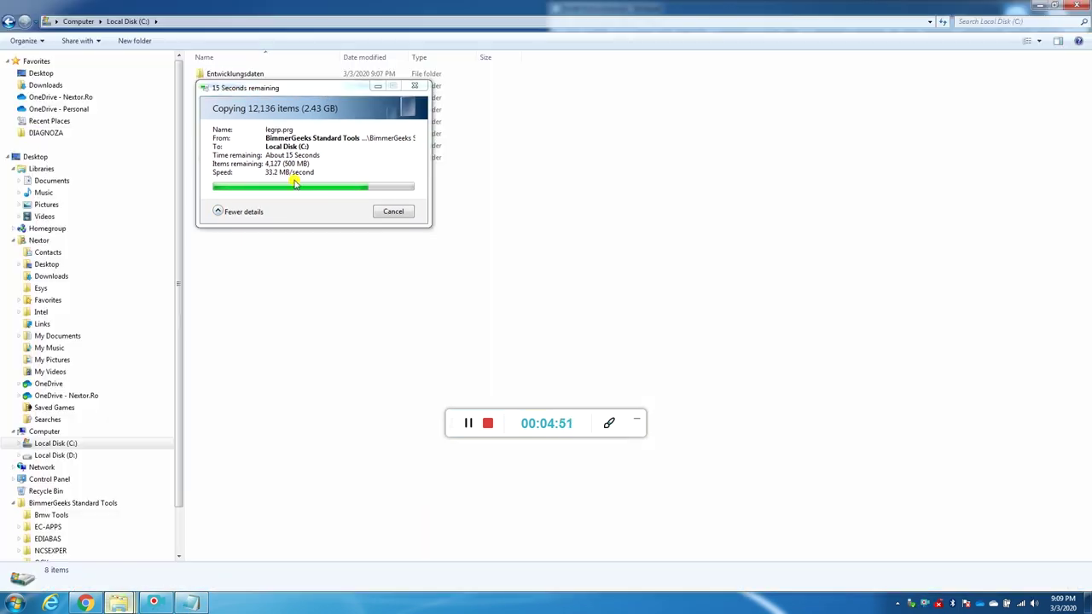
left_click(378, 86)
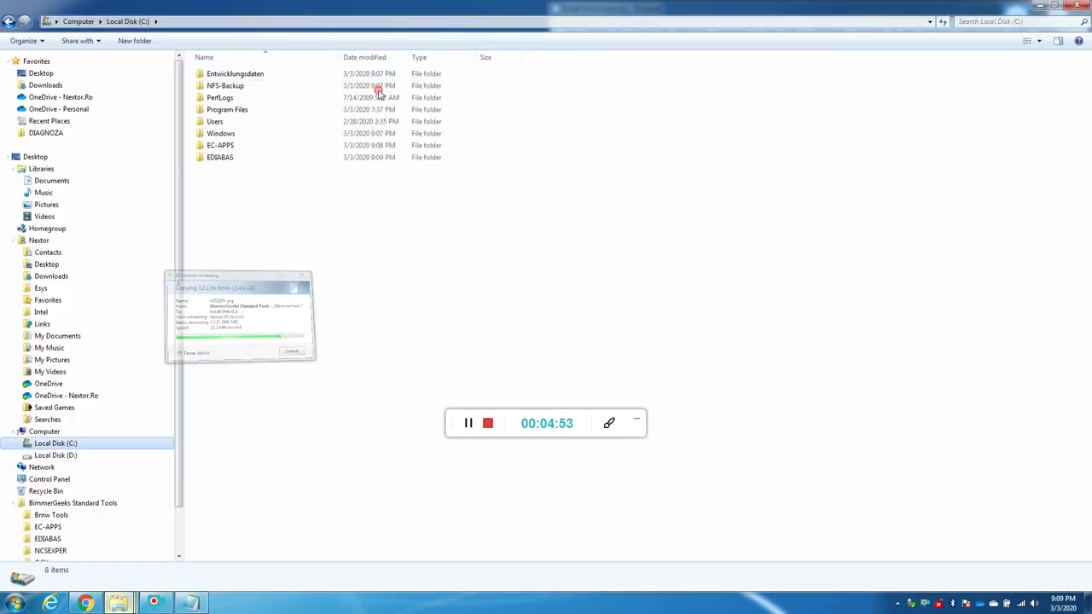
Step: Copy comdlg32.ocx, MSCOMCTL.OCX and msflxgrd.ocx from the OCX folder in BimmerGeeks Standard Tools to the clipboard
left_click(67, 503)
left_click(215, 122)
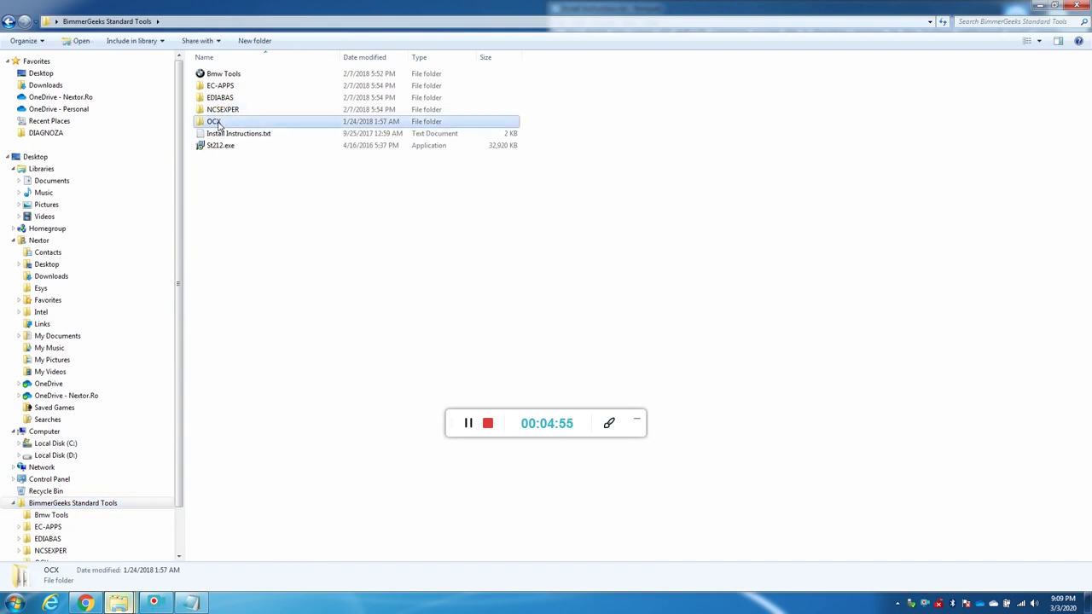
double_click(215, 122)
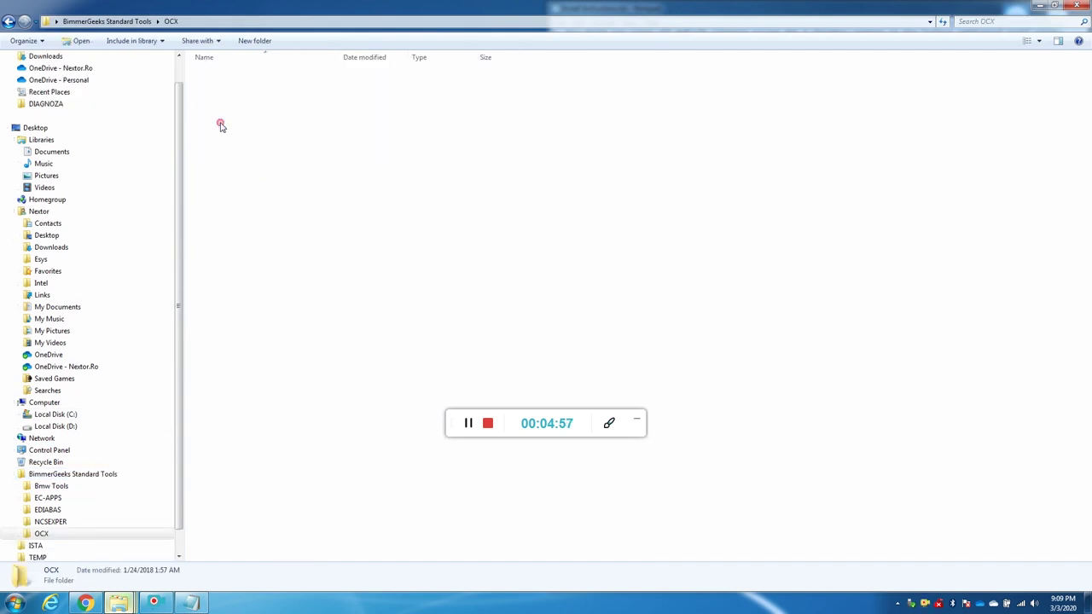
left_click_drag(261, 128, 224, 77)
right_click(224, 77)
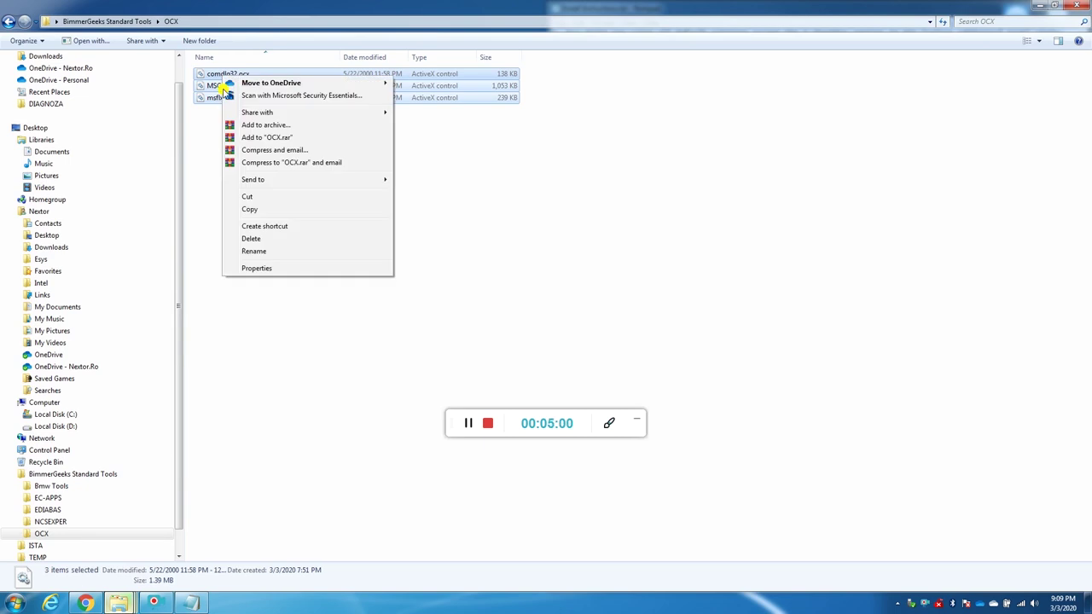
left_click(254, 210)
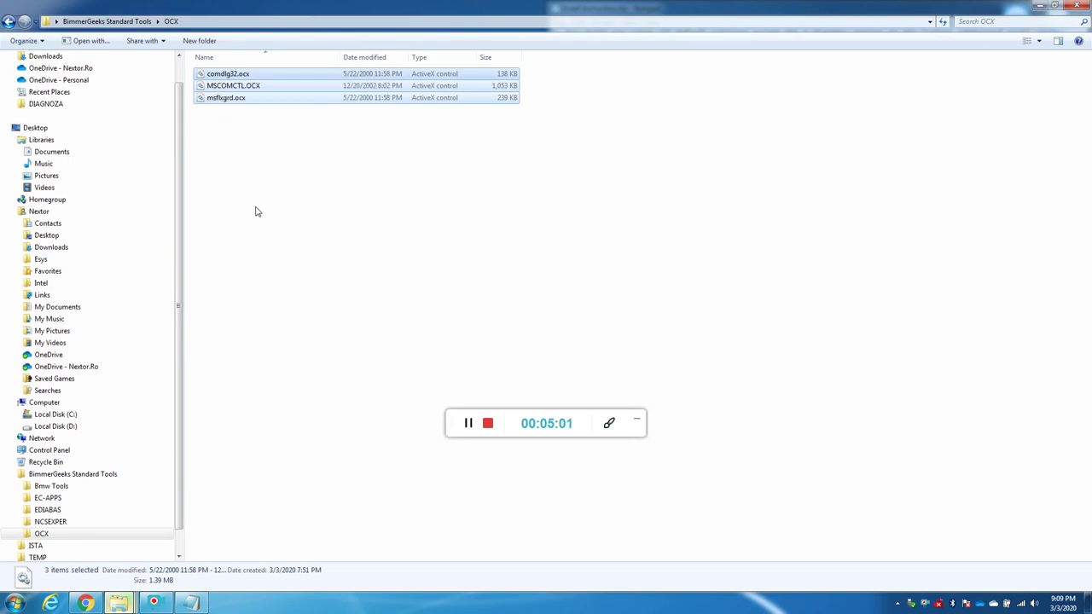
Step: Paste the three OCX files into C:\Windows\System32, granting administrator permission for all current items
left_click(68, 415)
left_click(235, 172)
double_click(236, 171)
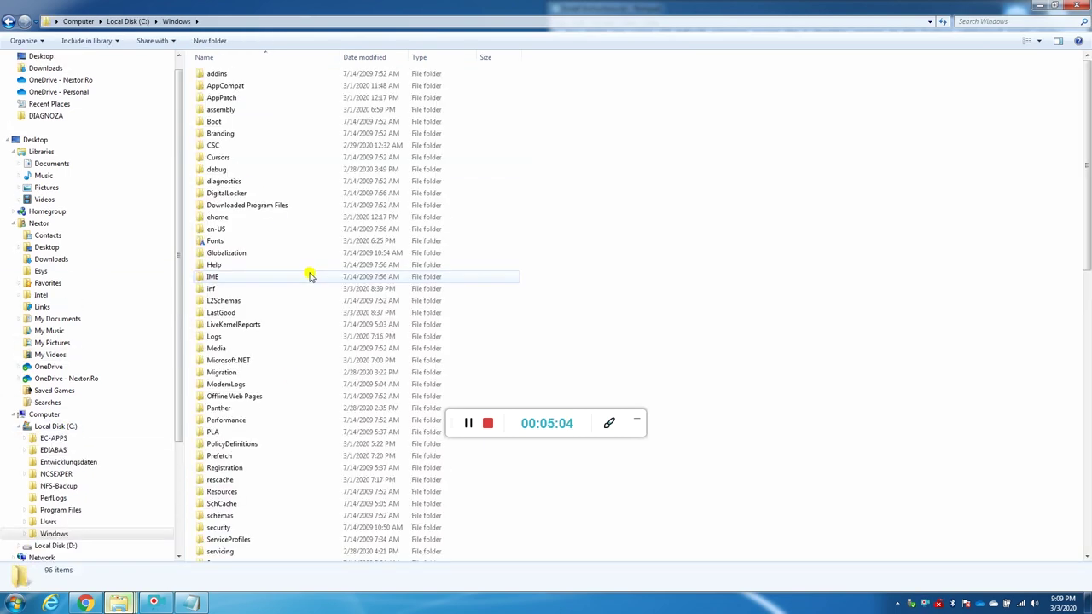
scroll(281, 264, "down", 3)
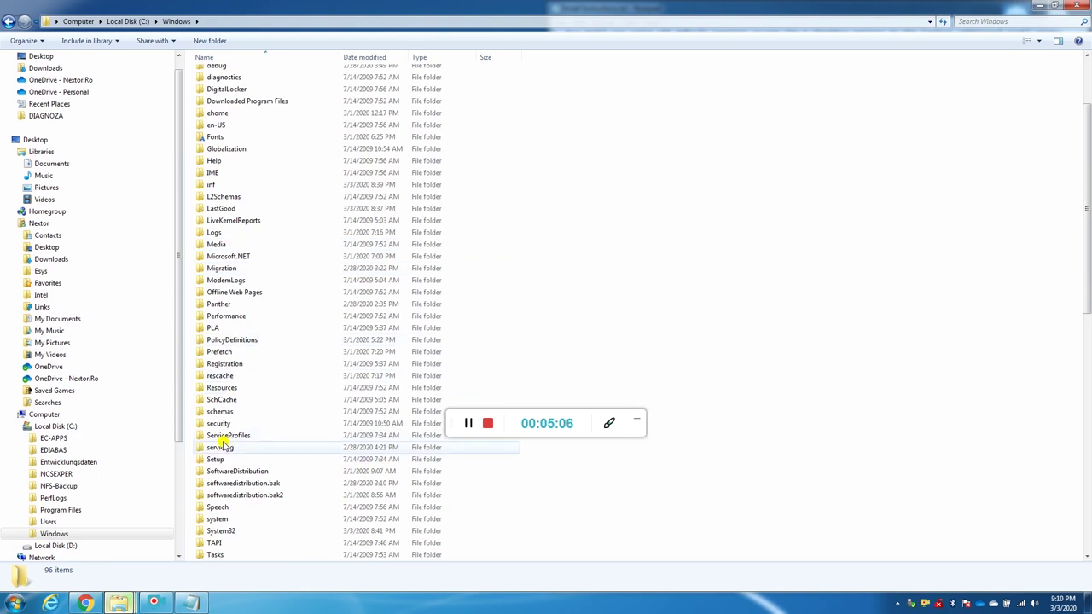
scroll(230, 397, "down", 4)
double_click(223, 387)
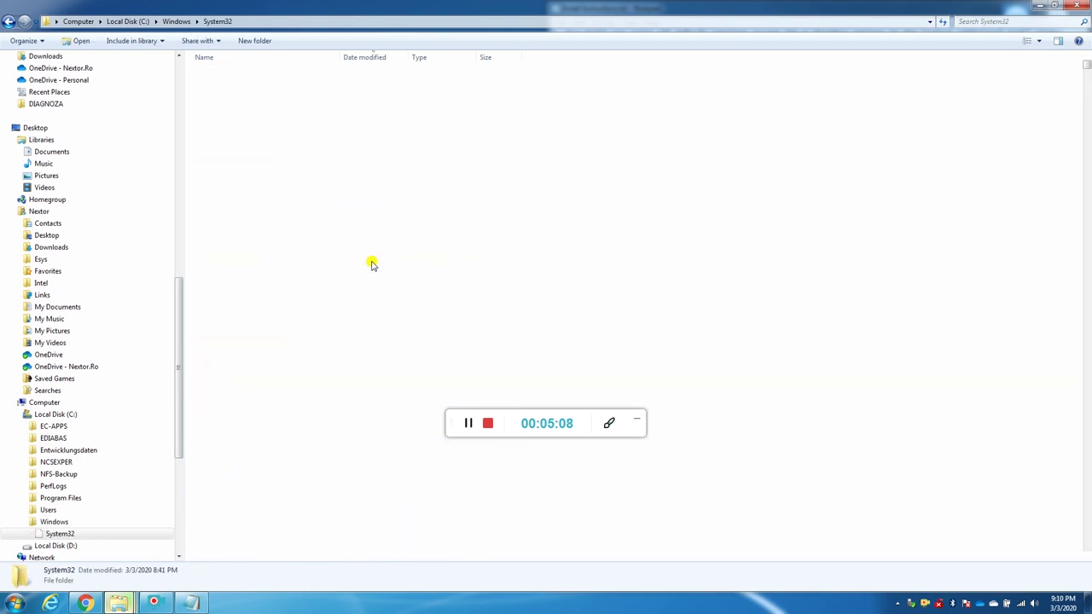
right_click(781, 168)
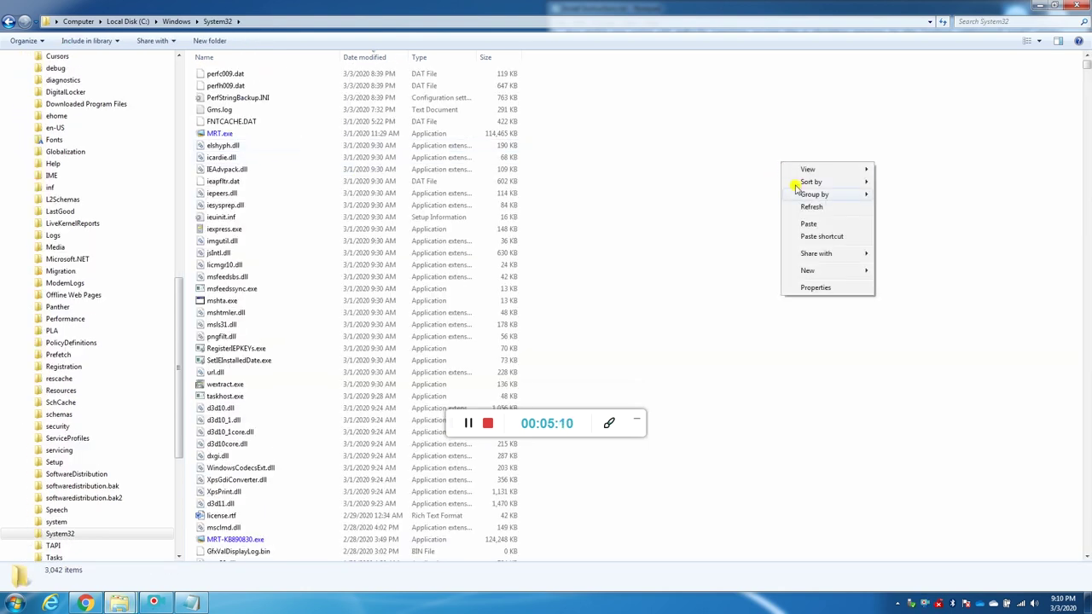
left_click(823, 223)
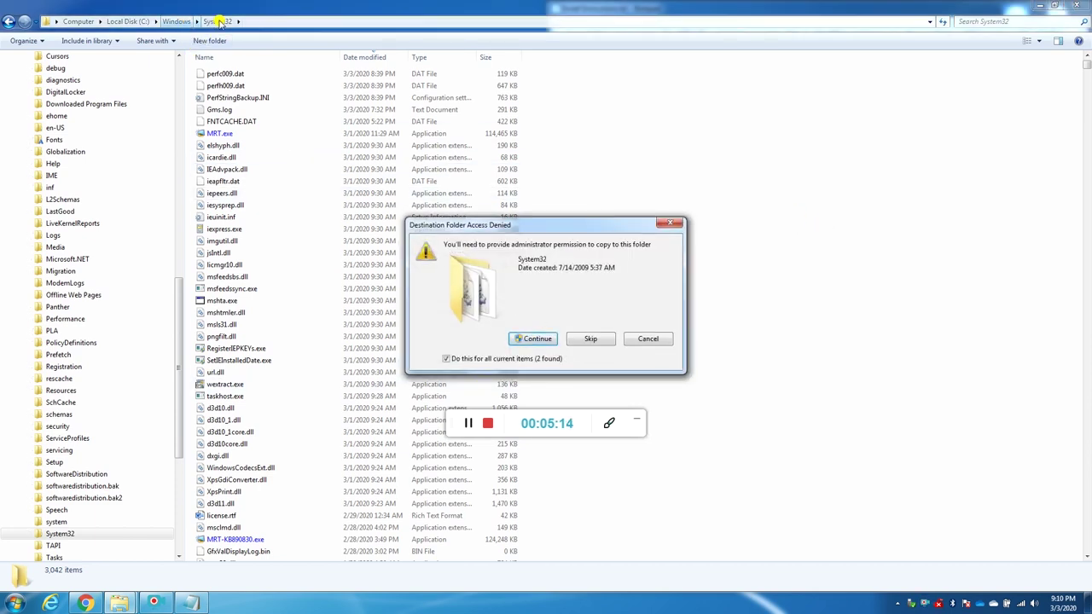
left_click(532, 338)
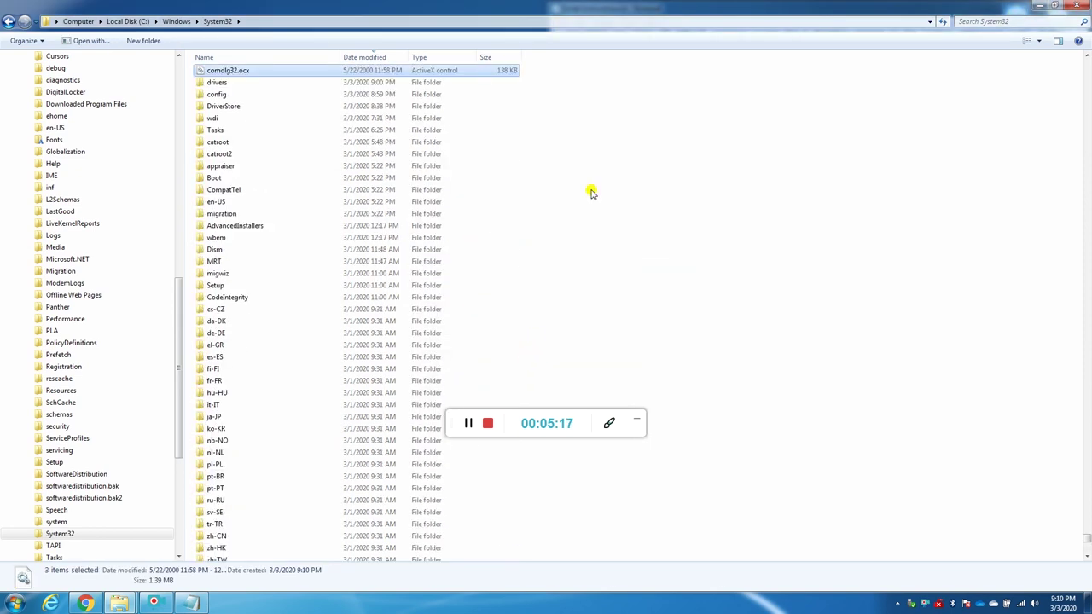
Step: Minimize the System32 window and review the instructions' Syswow64 and System32 paths and the Command Prompt item
left_click(1035, 5)
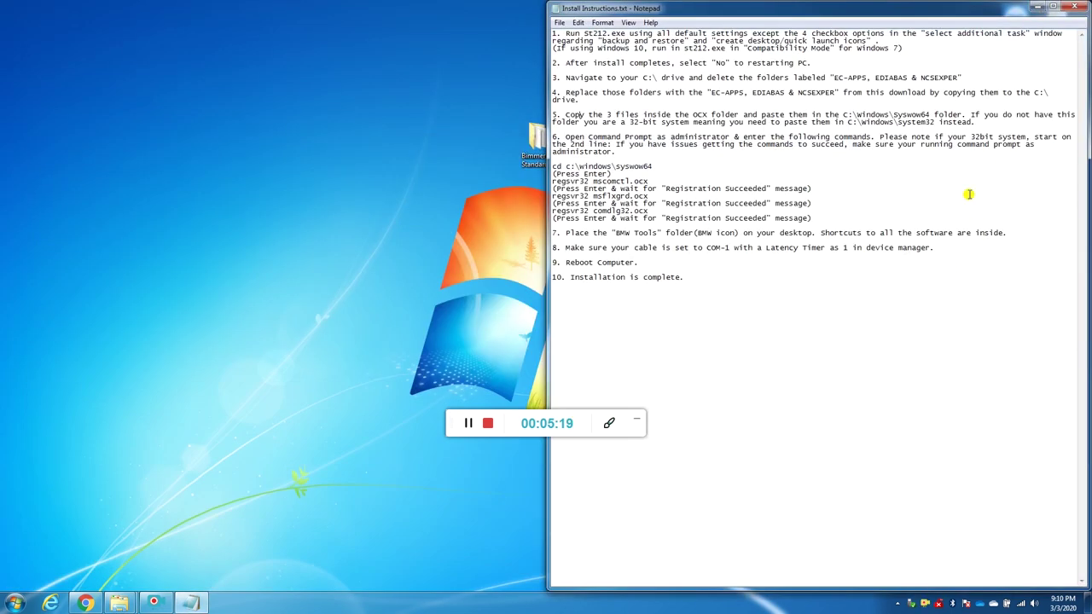
left_click_drag(870, 114, 924, 115)
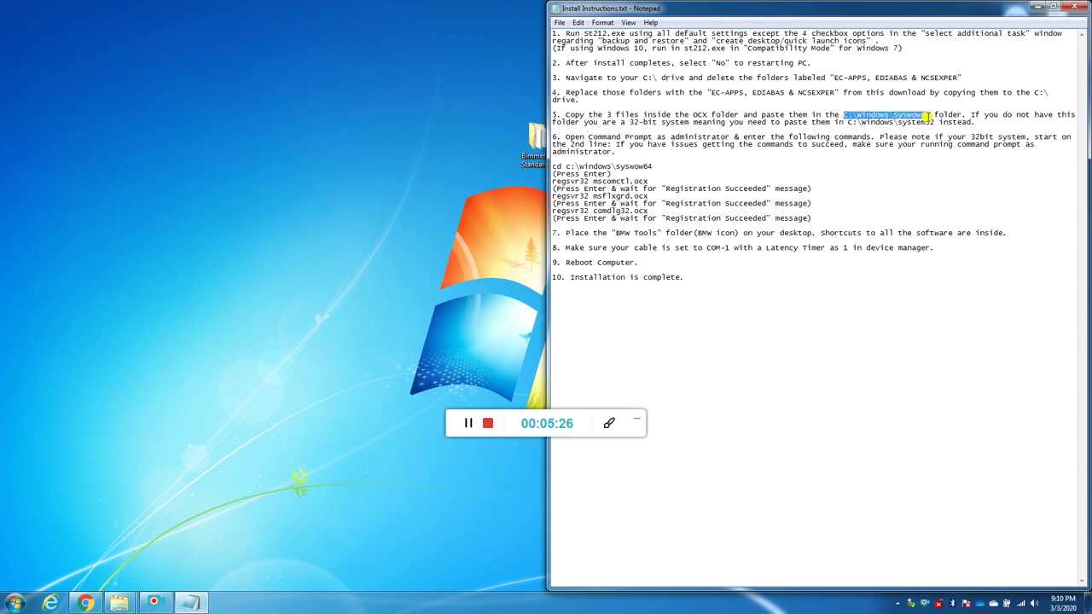
left_click_drag(930, 115, 838, 122)
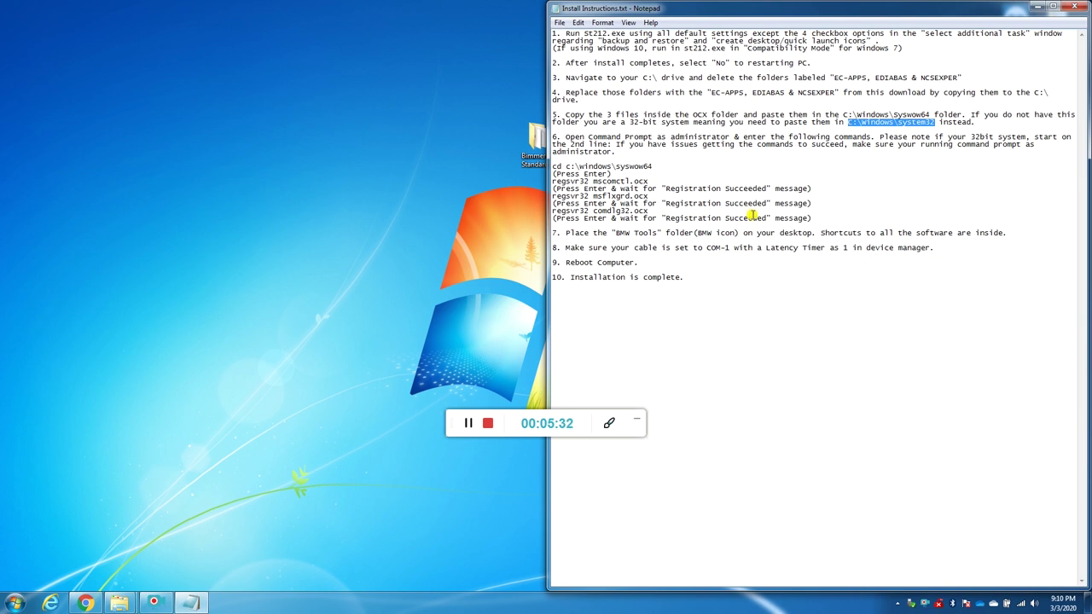
left_click_drag(566, 136, 607, 138)
left_click(716, 138)
Step: Search for cmd, run cmd.exe as administrator, and place its window beside the instructions
left_click(14, 604)
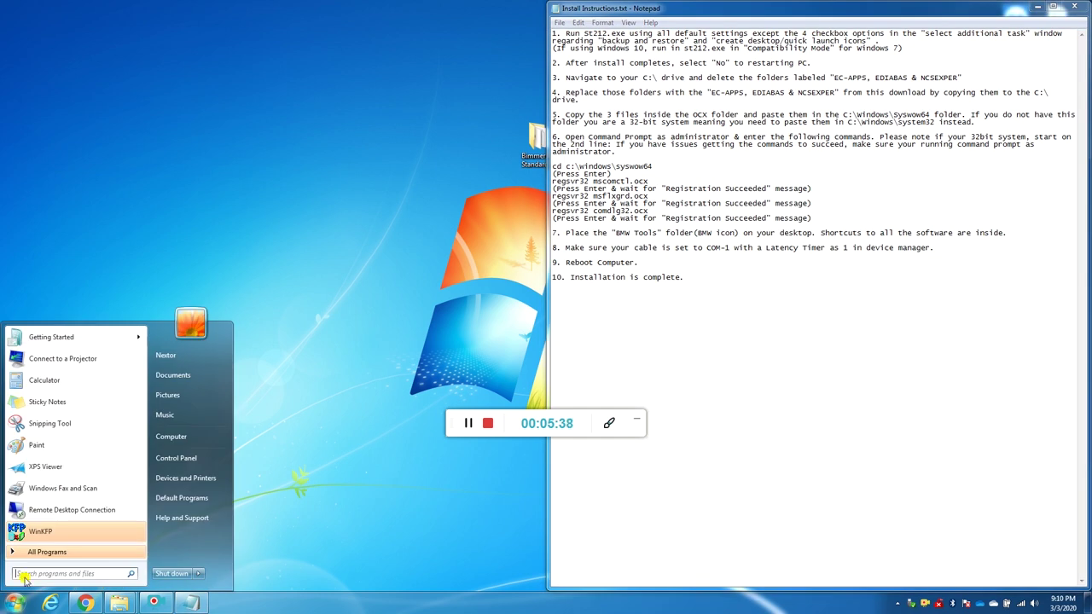
left_click(15, 601)
left_click(15, 600)
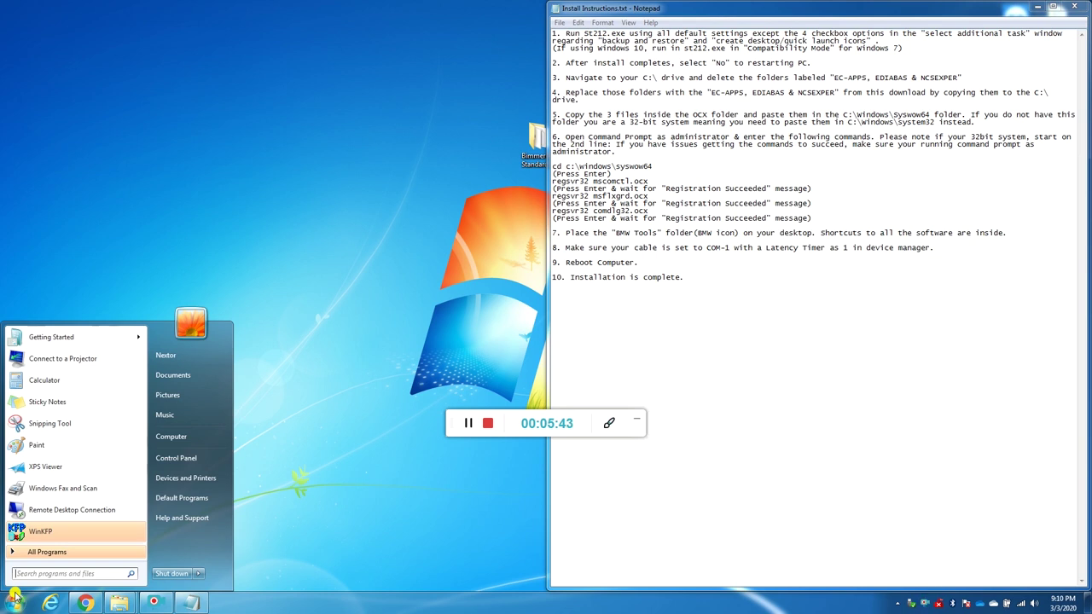
type("cmd")
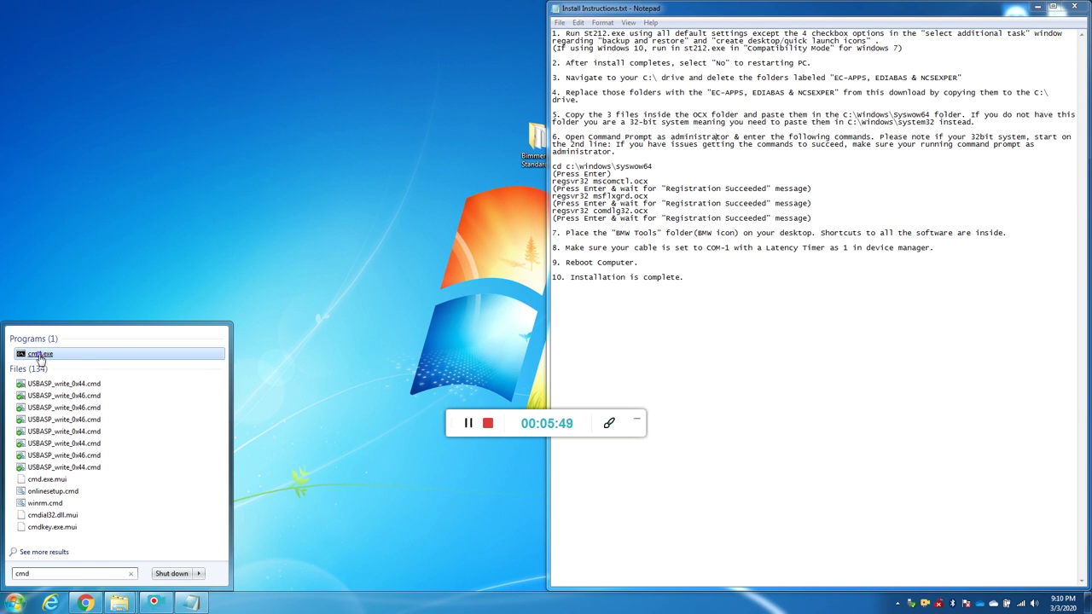
right_click(40, 356)
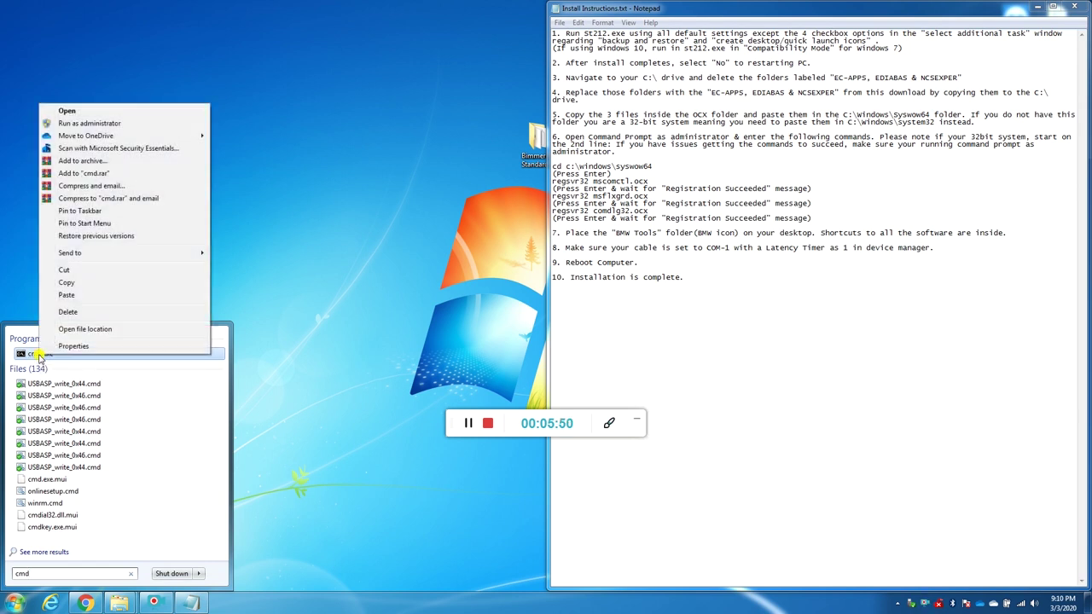
left_click(90, 124)
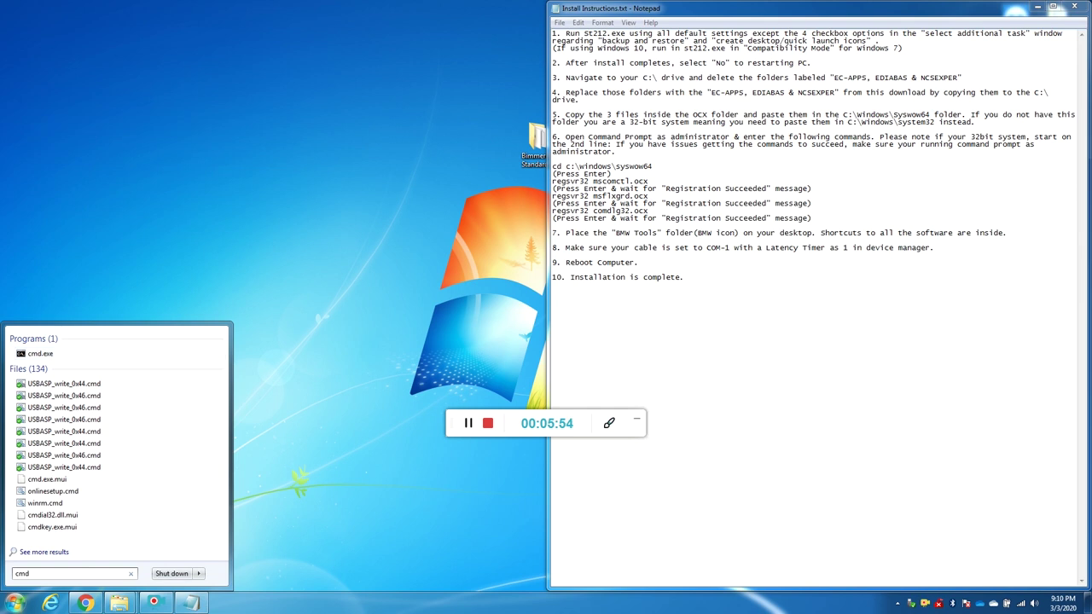
left_click_drag(306, 145, 255, 80)
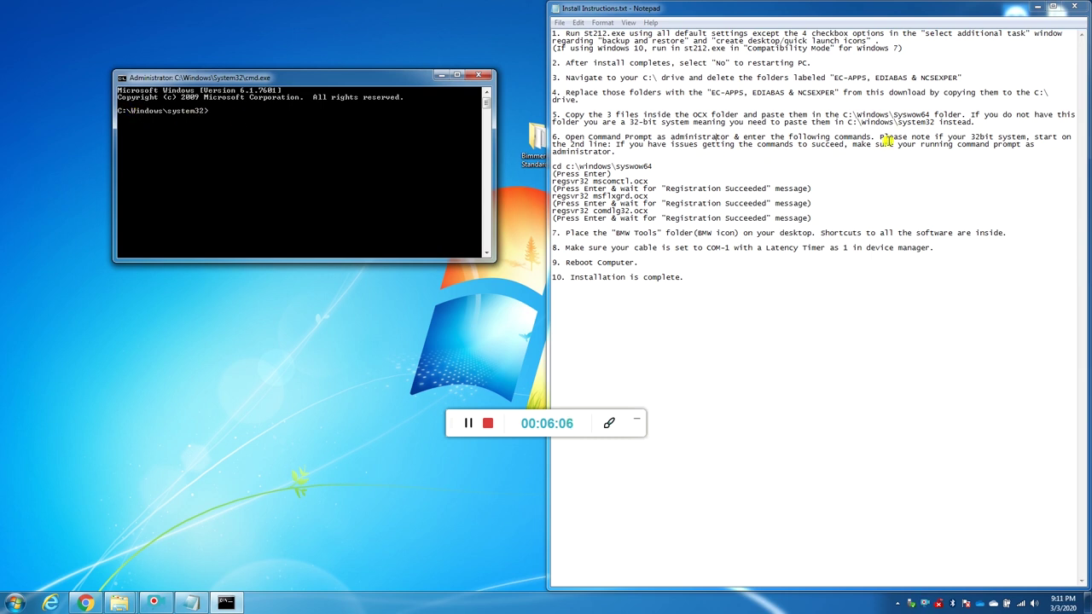
Step: Try to change the Command Prompt directory with cd C:\Windows\Syswow64, using the path copied from the instructions
left_click_drag(936, 124, 863, 125)
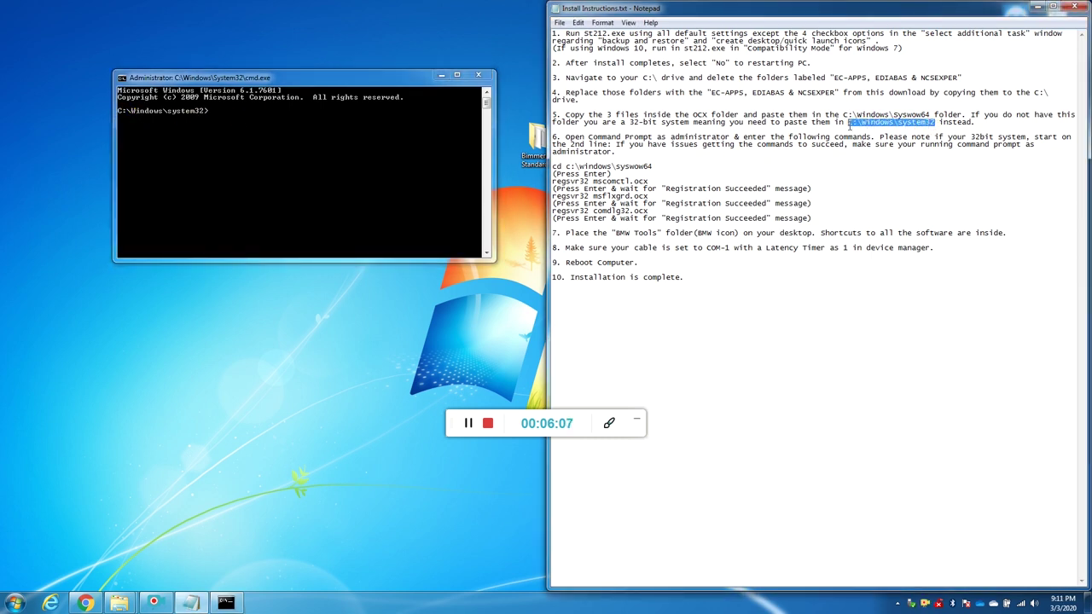
left_click_drag(844, 114, 927, 114)
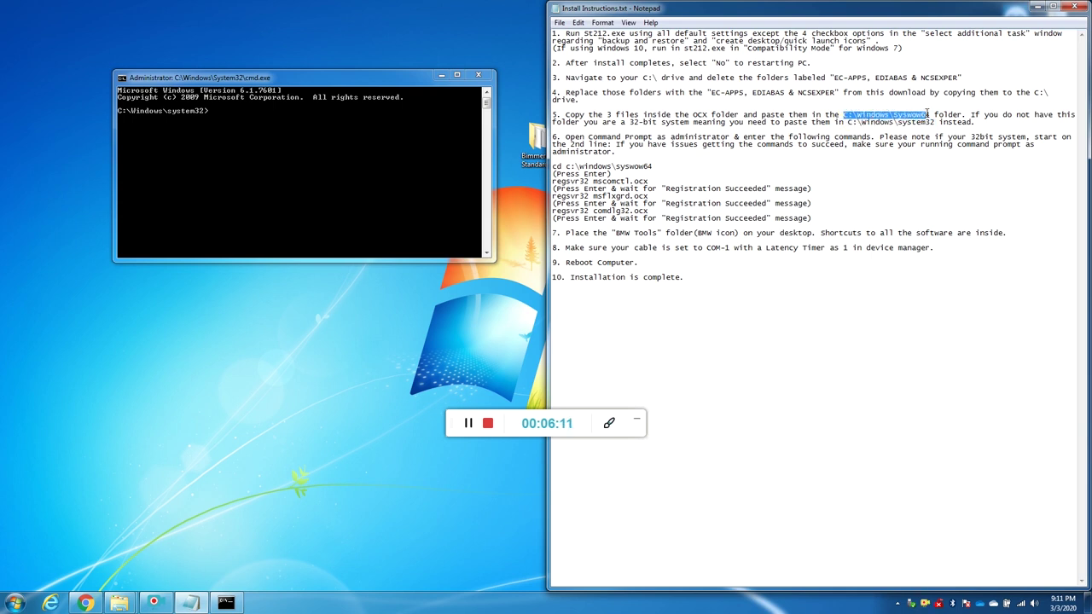
right_click(929, 115)
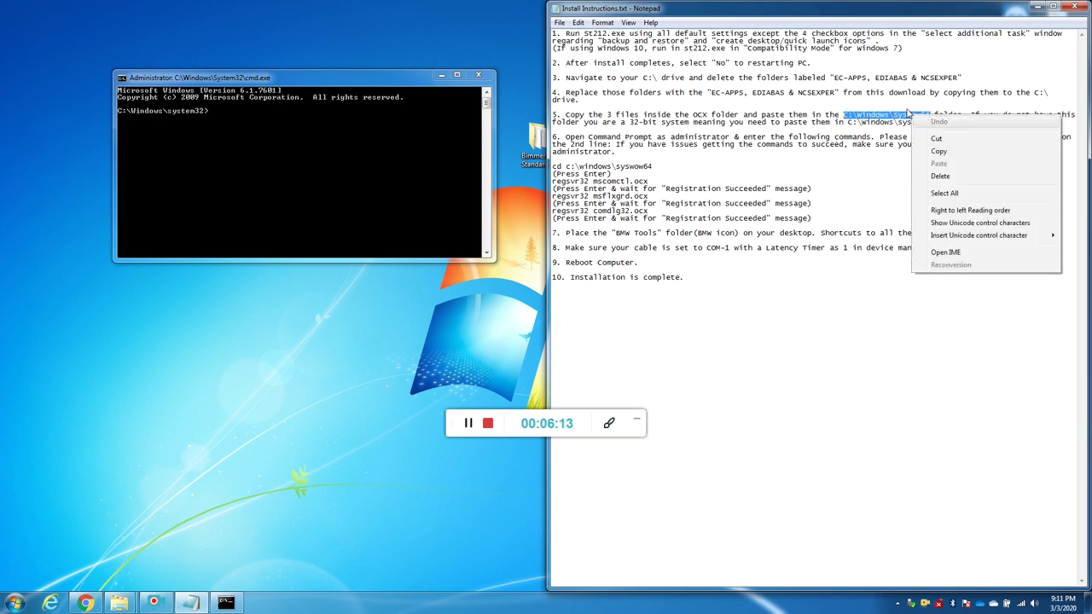
left_click(948, 155)
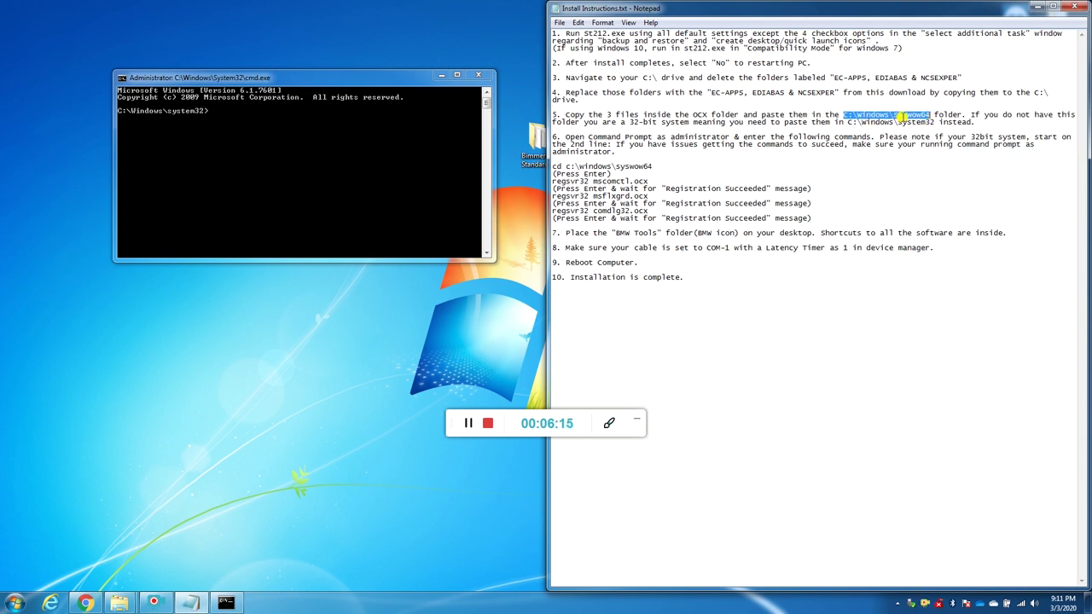
left_click(340, 166)
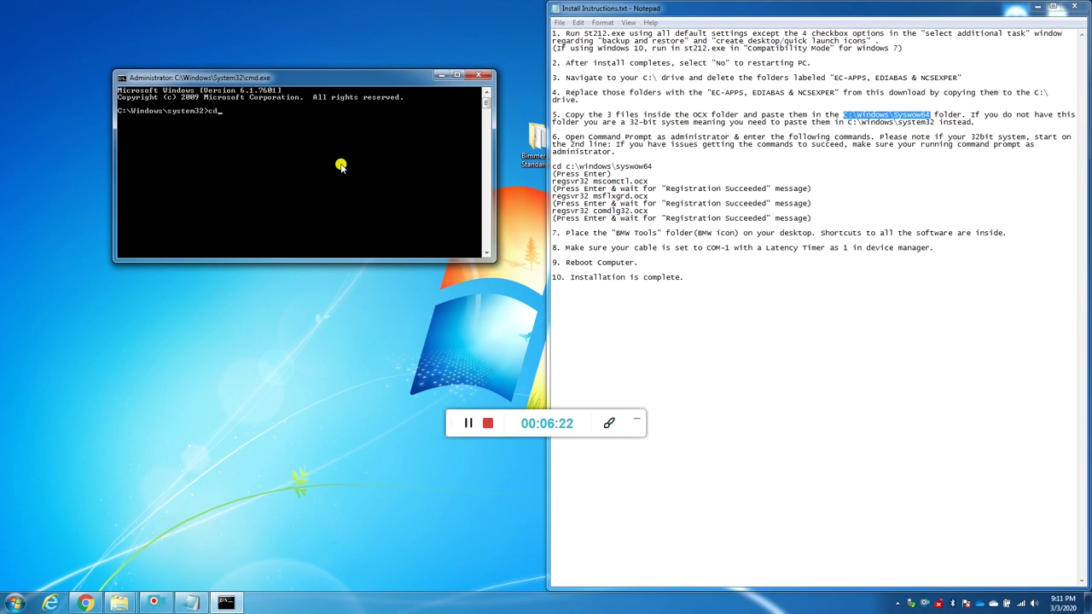
type("cd")
right_click(285, 147)
left_click(300, 181)
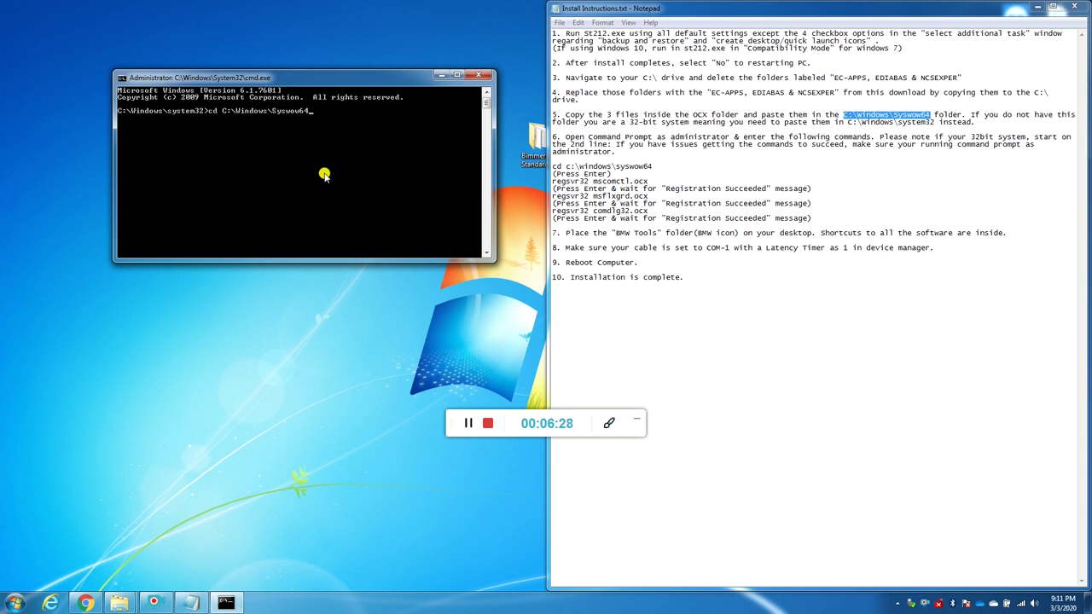
key("Return")
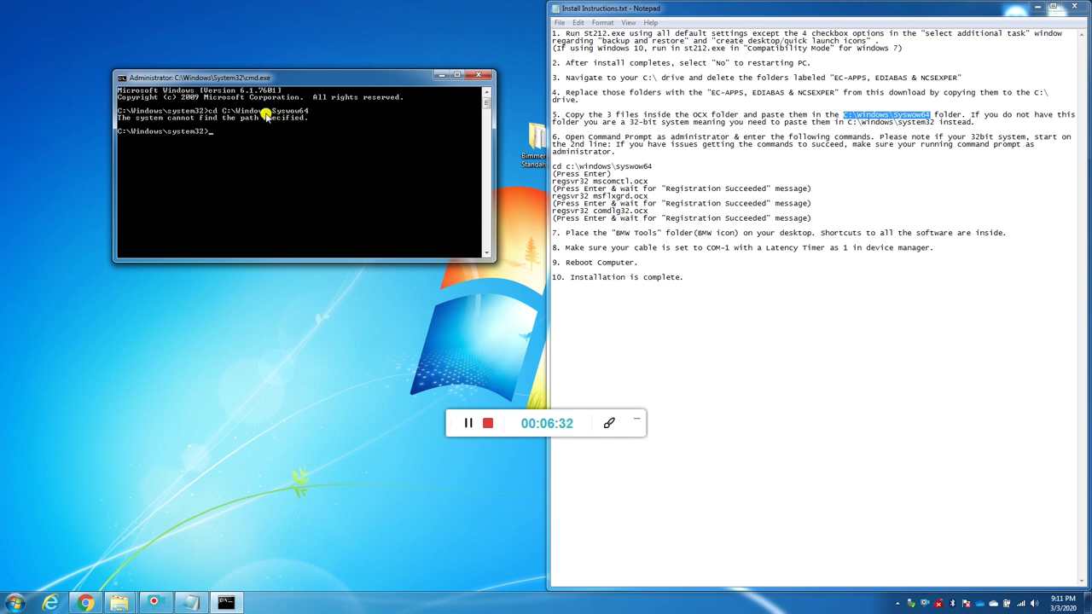
right_click(210, 111)
left_click(224, 117)
left_click_drag(211, 111, 310, 115)
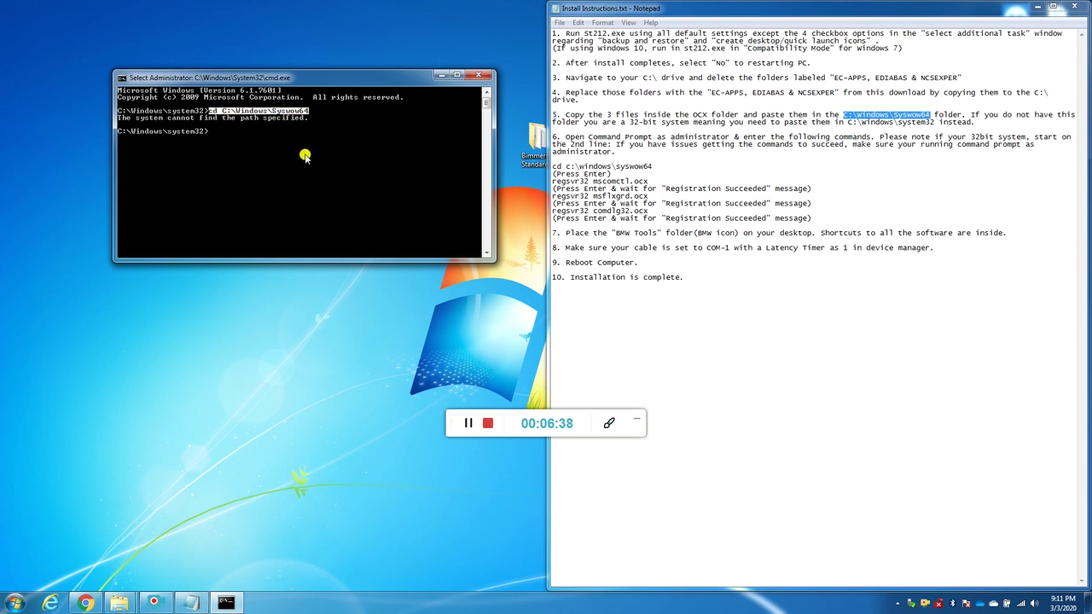
left_click(305, 156)
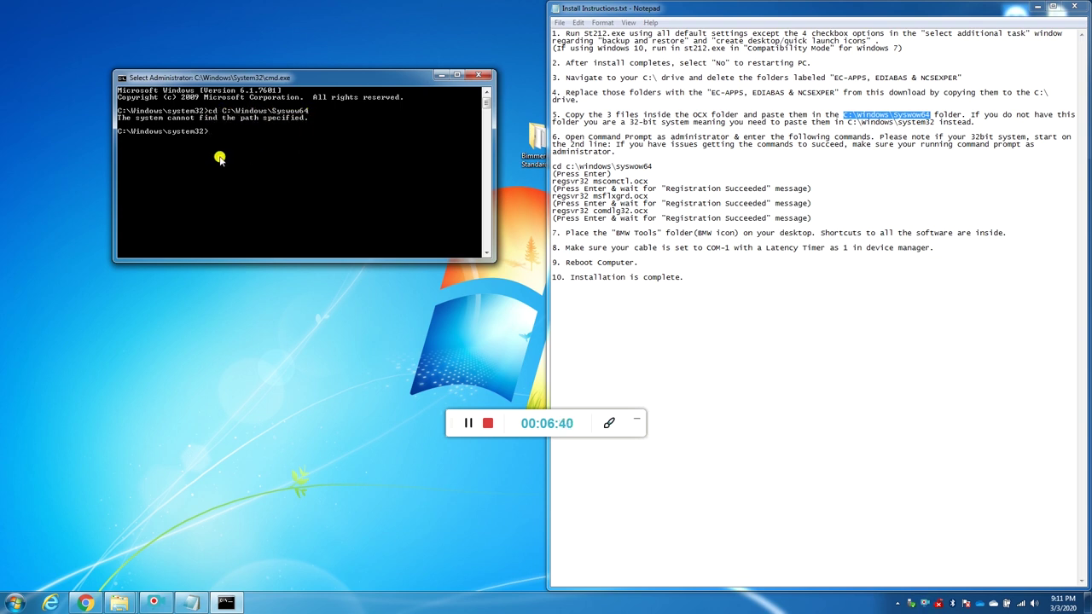
key("Escape")
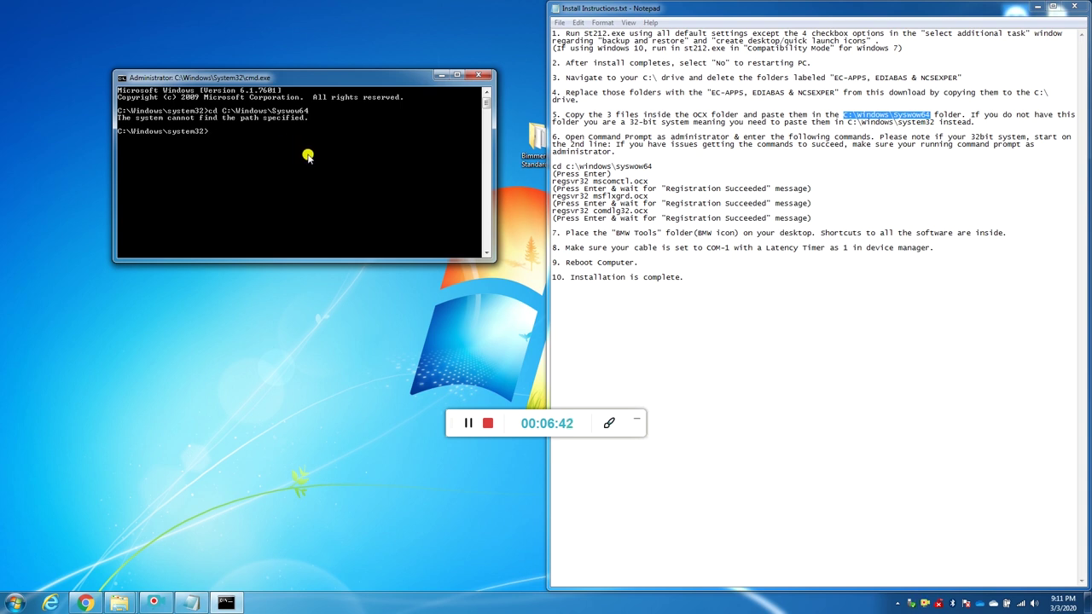
Step: Copy regsvr32 mscomctl.ocx from the instructions, run it in Command Prompt, and dismiss the registration message
left_click(577, 168)
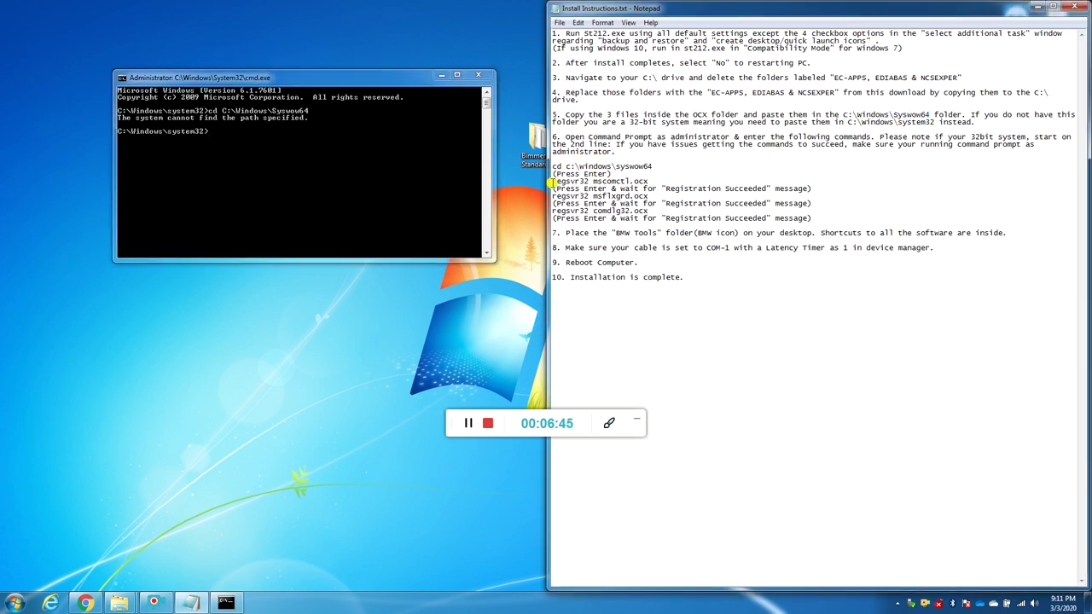
left_click_drag(571, 181, 649, 182)
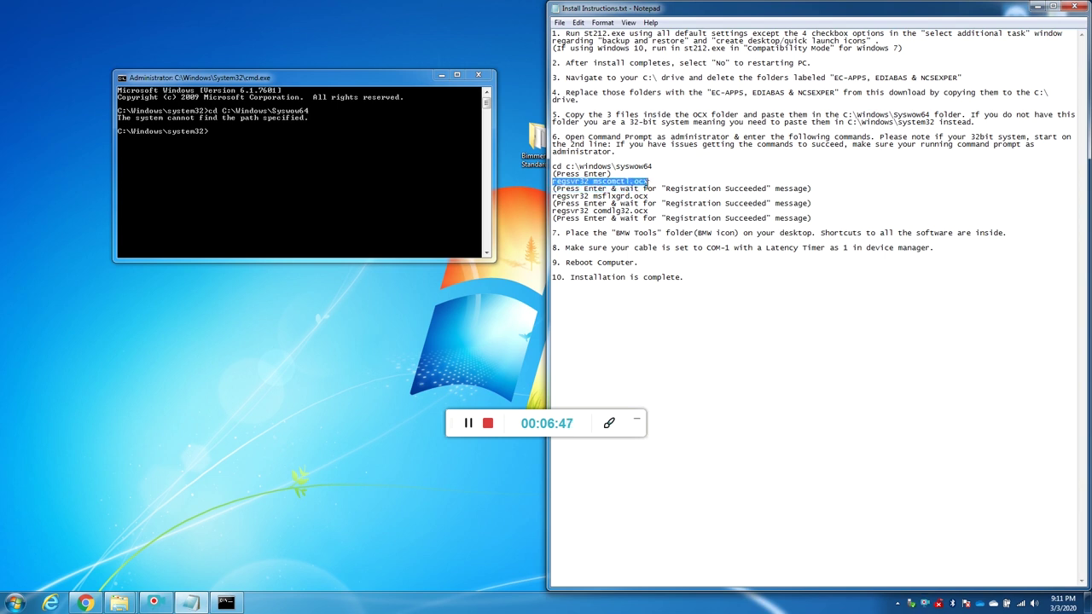
right_click(633, 182)
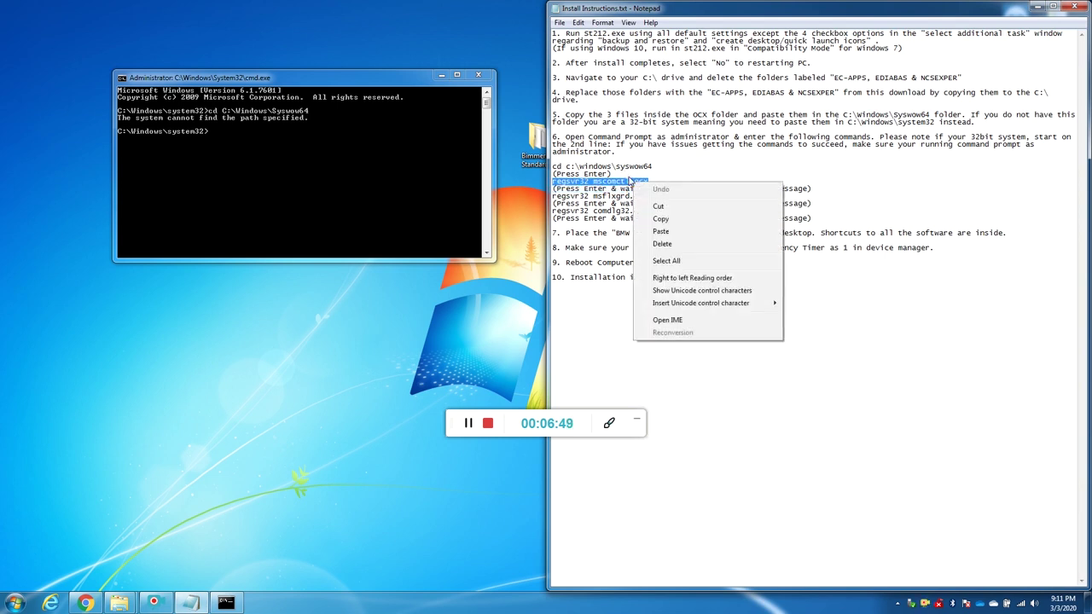
left_click(660, 218)
left_click(349, 188)
key("Return")
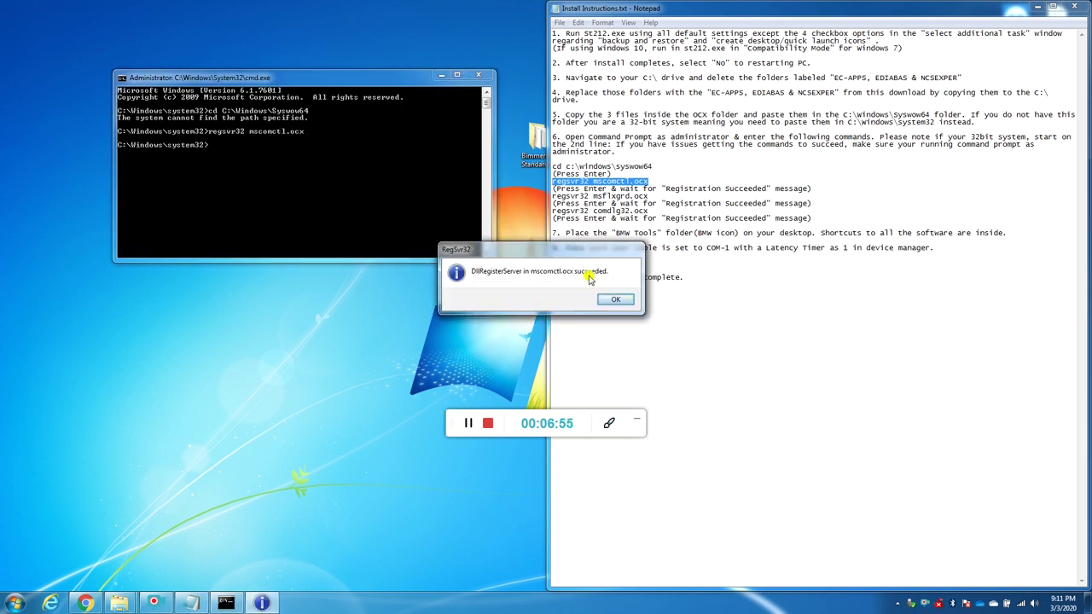
left_click(615, 299)
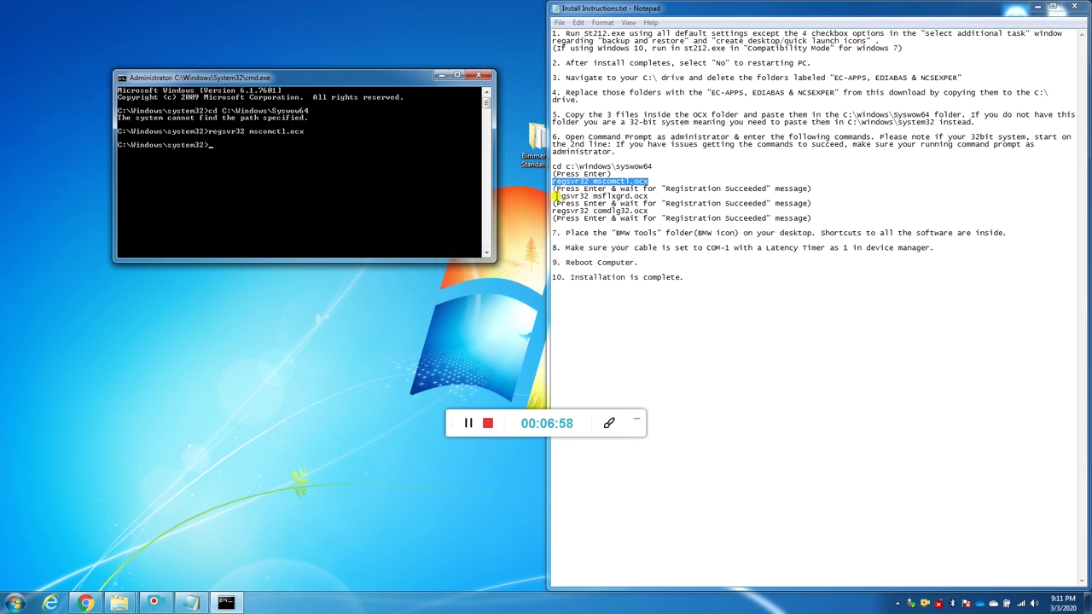
Step: Copy regsvr32 msflxgrd.ocx from the instructions, run it in Command Prompt, and dismiss the registration message
left_click_drag(553, 196, 637, 197)
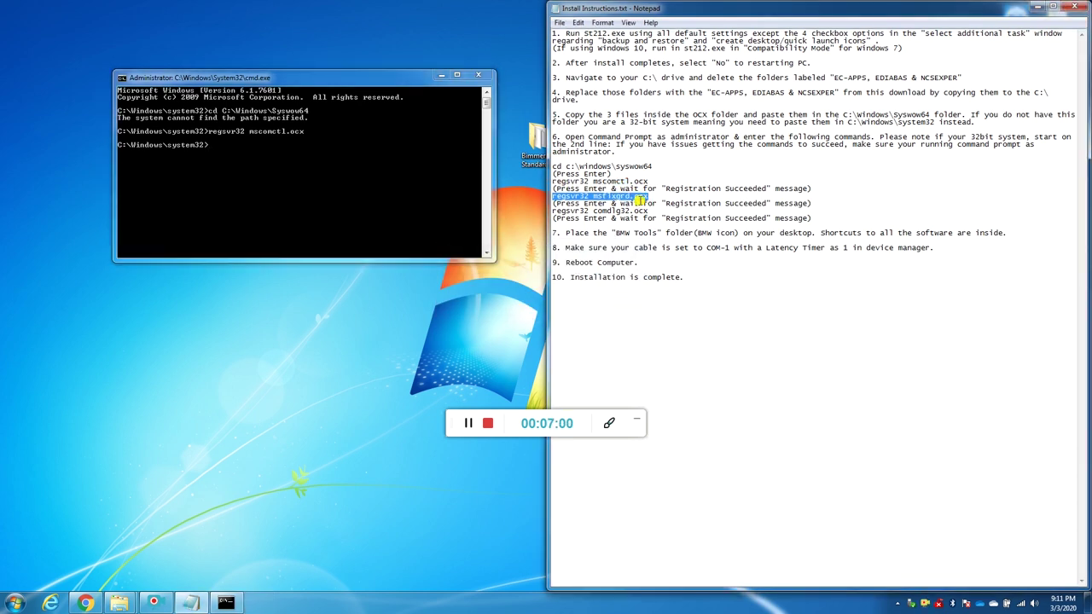
key("ctrl+c")
right_click(295, 191)
left_click(320, 223)
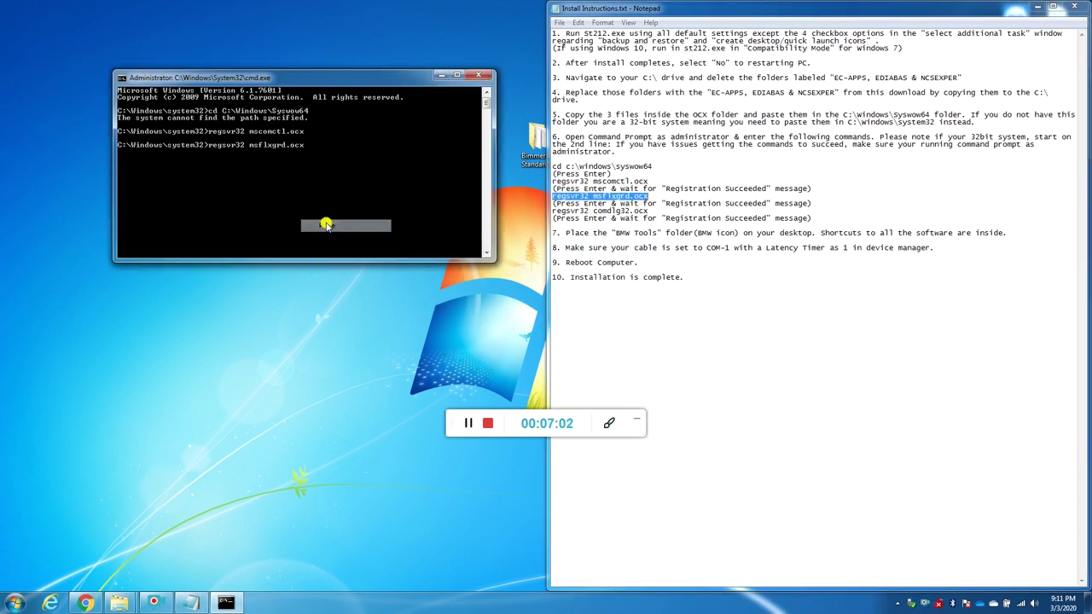
key("Return")
key("Return")
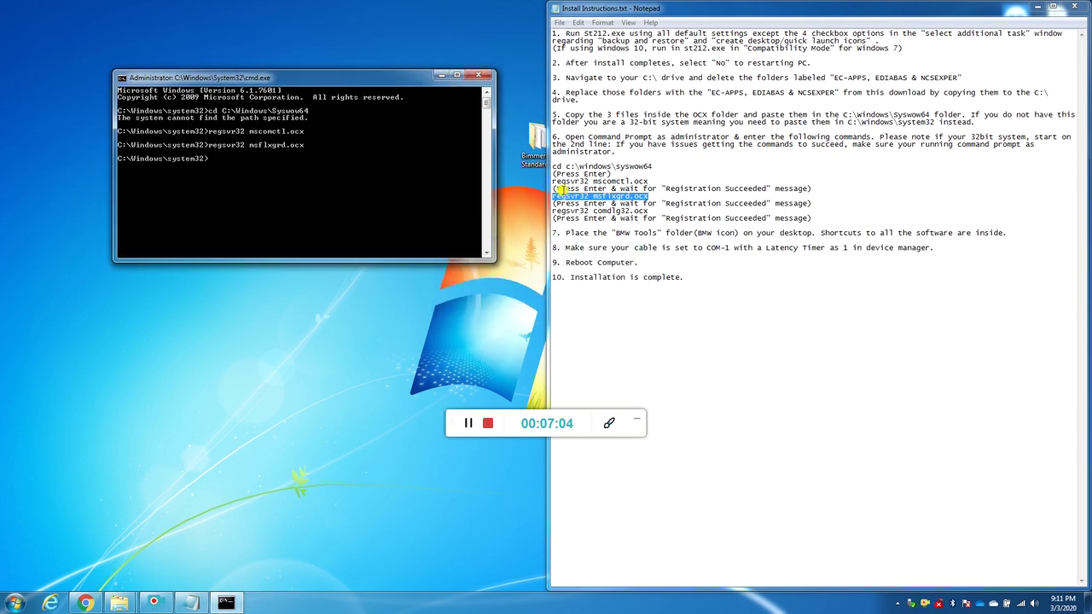
Step: Run regsvr32 comdlg32.ocx copied from the instructions, dismiss the registration message, and close Command Prompt
left_click_drag(553, 211, 654, 212)
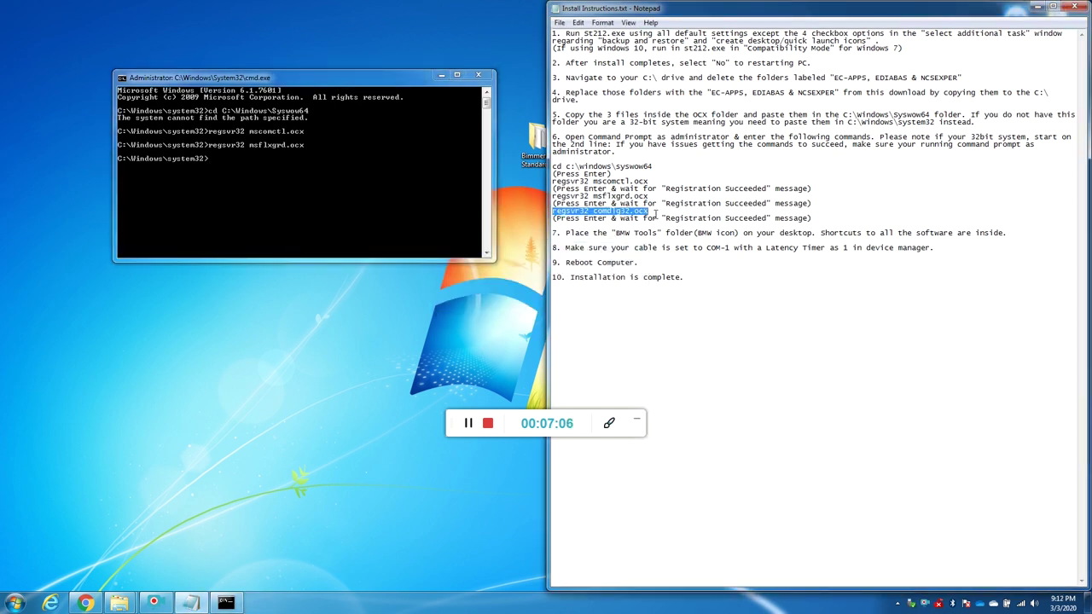
key("ctrl+c")
right_click(287, 189)
left_click(316, 221)
key("Return")
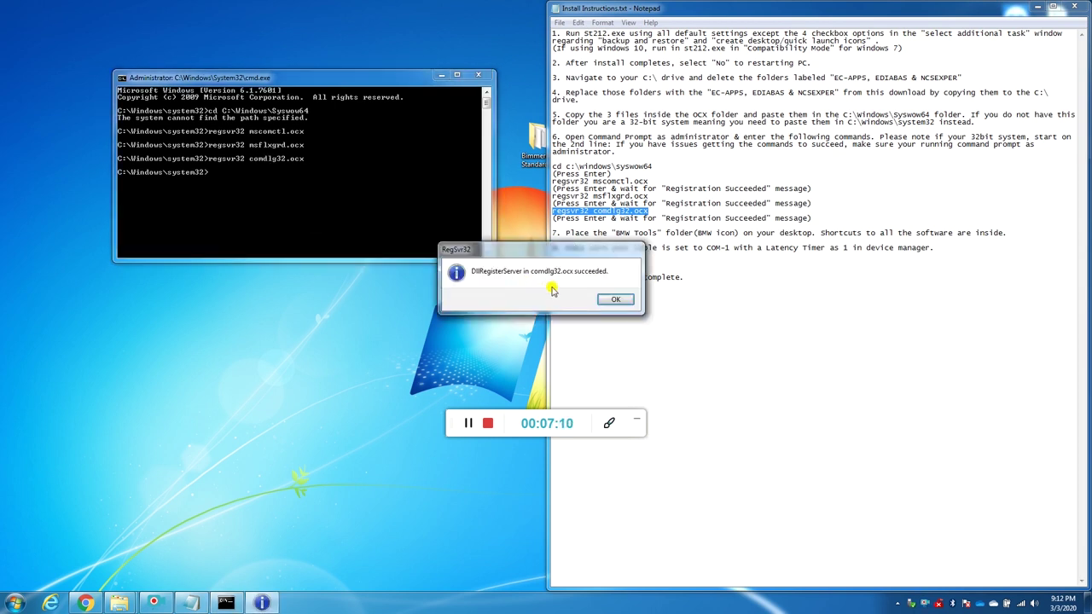
left_click(610, 300)
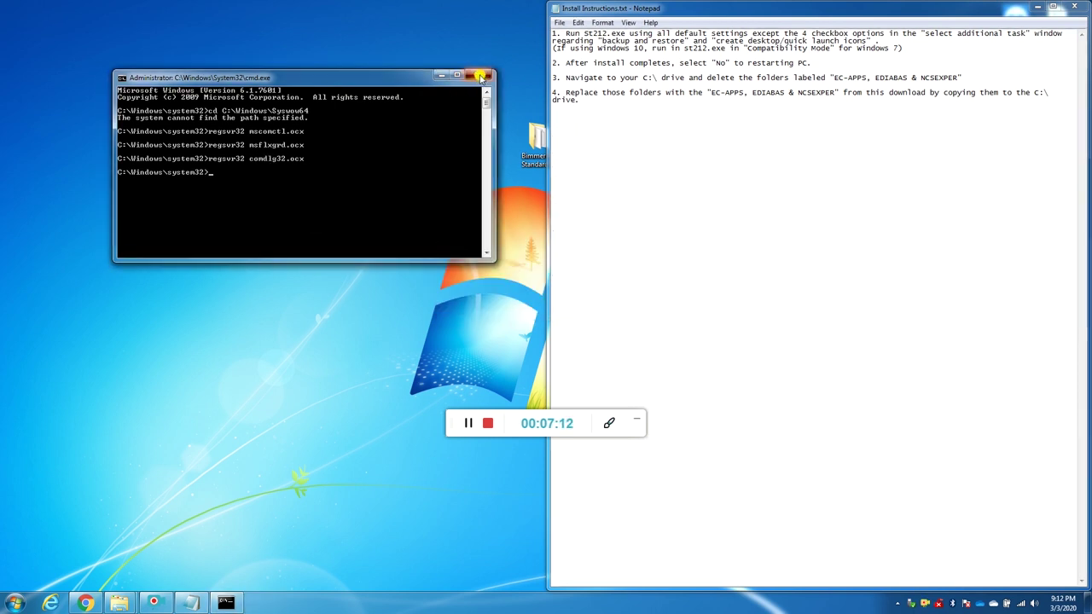
left_click(479, 76)
Step: Copy the Bmw Tools folder from BimmerGeeks Standard Tools to the clipboard and minimize that folder's window
left_click(632, 233)
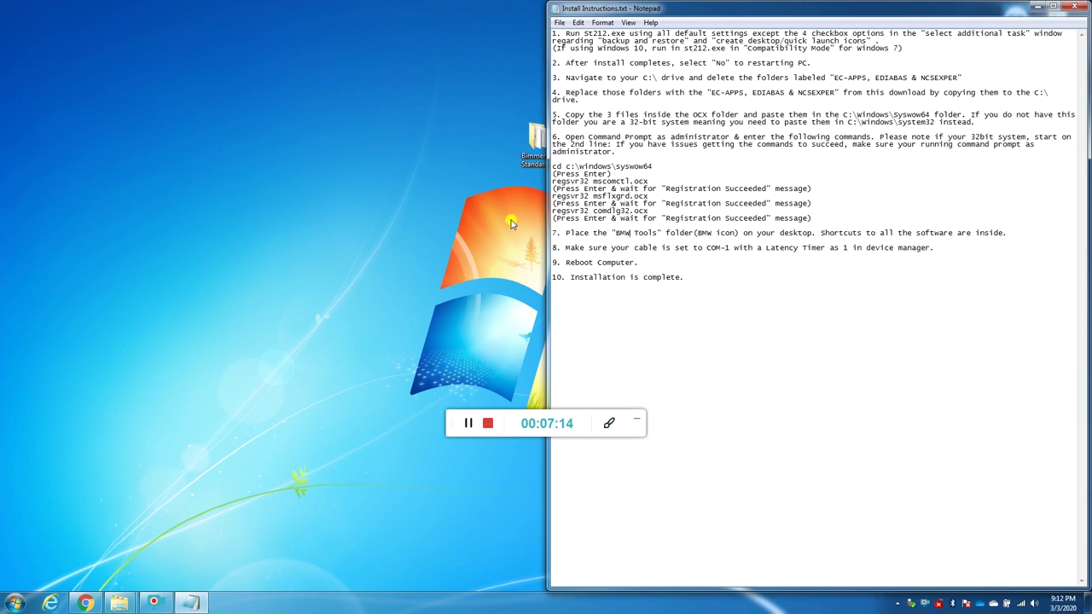
double_click(536, 141)
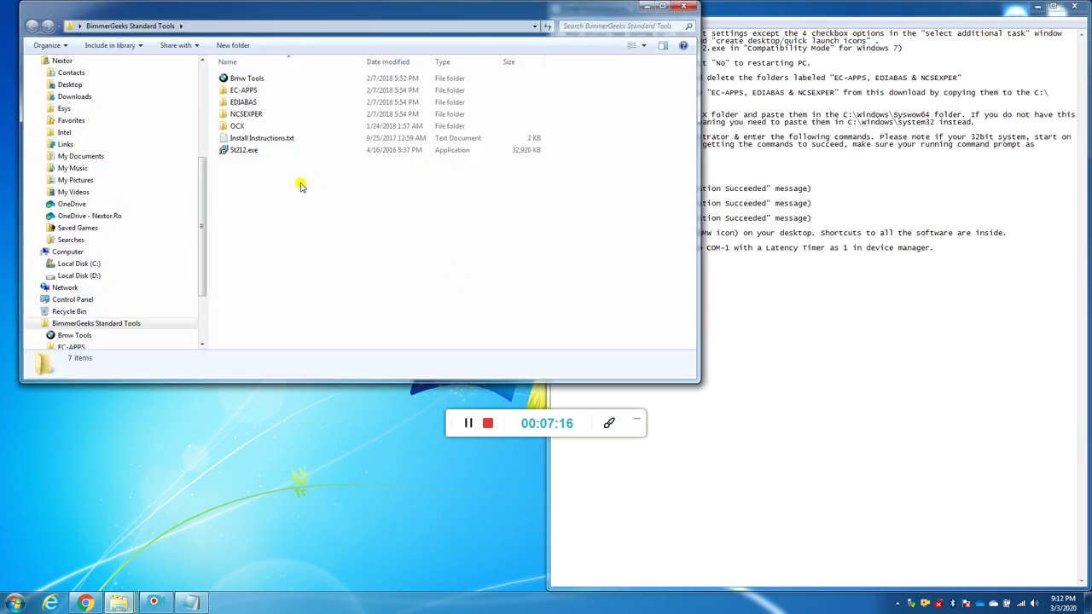
left_click(247, 78)
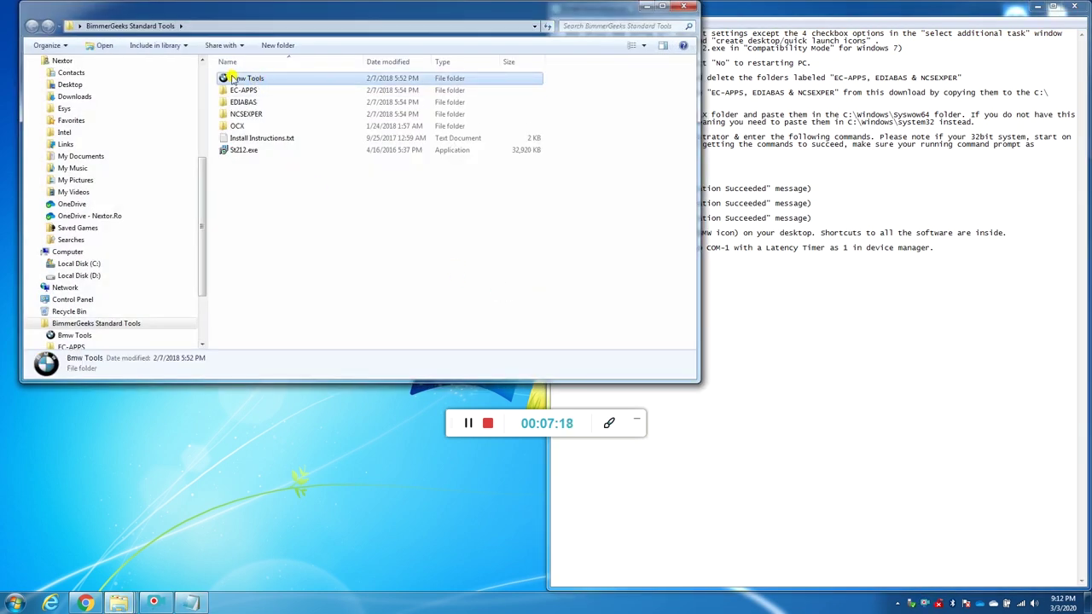
right_click(250, 81)
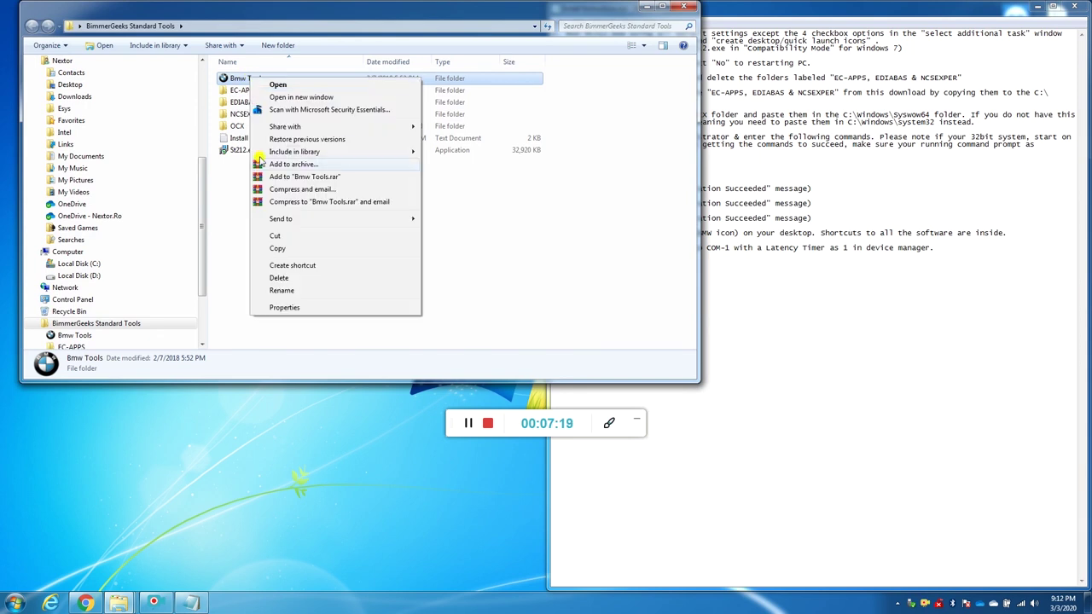
left_click(279, 249)
left_click(646, 6)
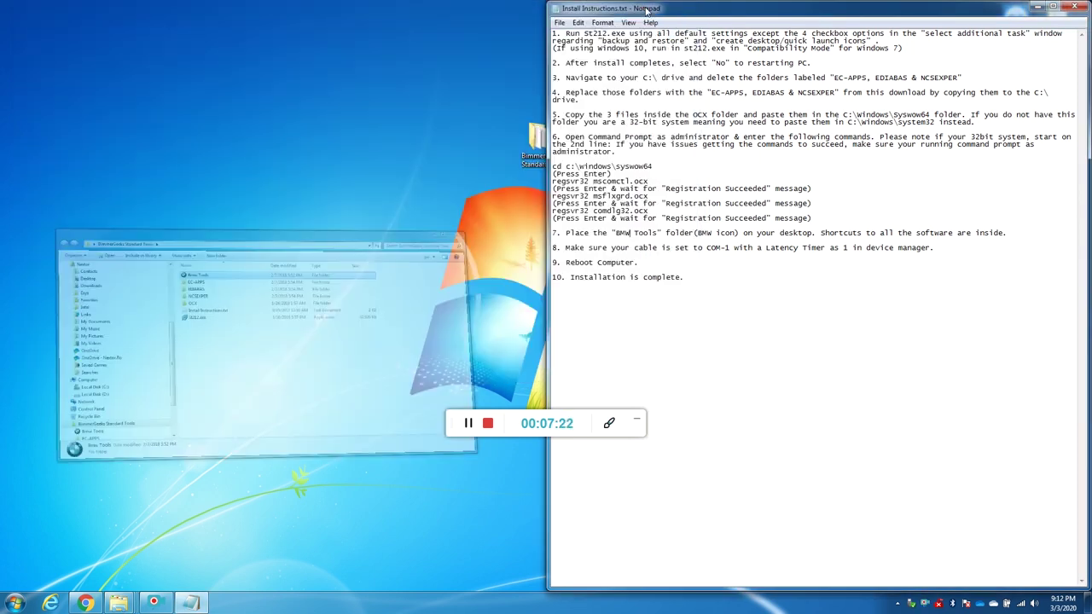
Step: Paste the Bmw Tools folder onto the desktop, check its Inpa and NcsExpert shortcuts, and close the folder
right_click(30, 12)
left_click(81, 64)
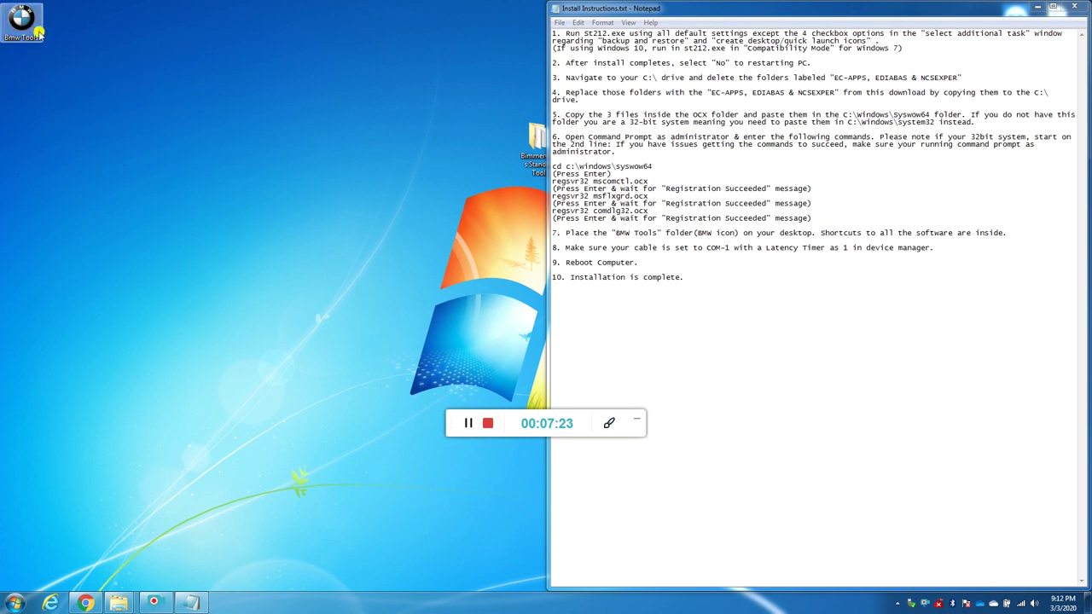
double_click(23, 19)
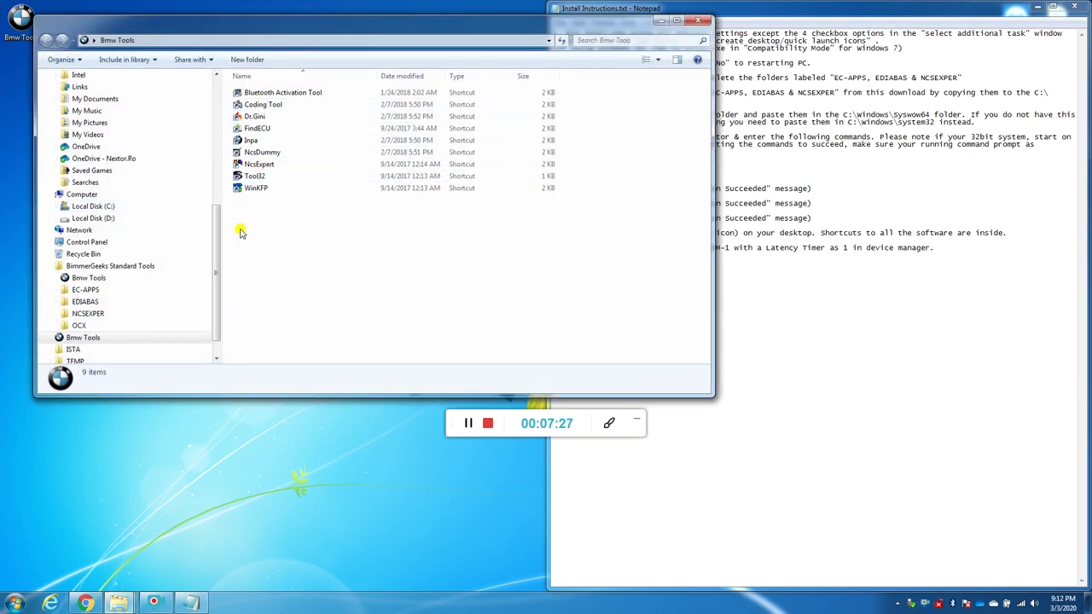
left_click(250, 142)
left_click(259, 164)
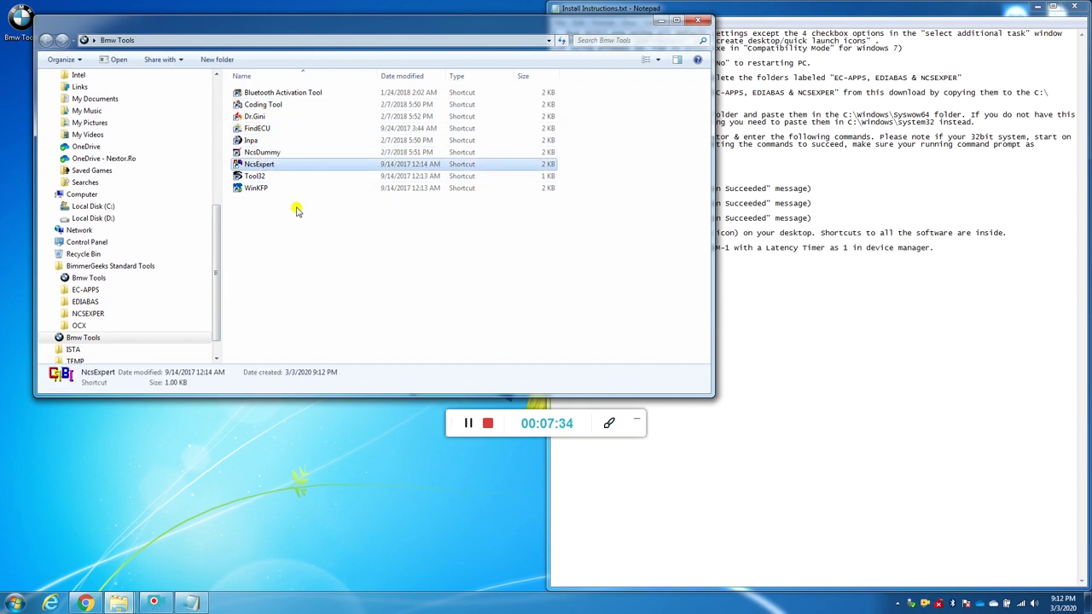
left_click(697, 20)
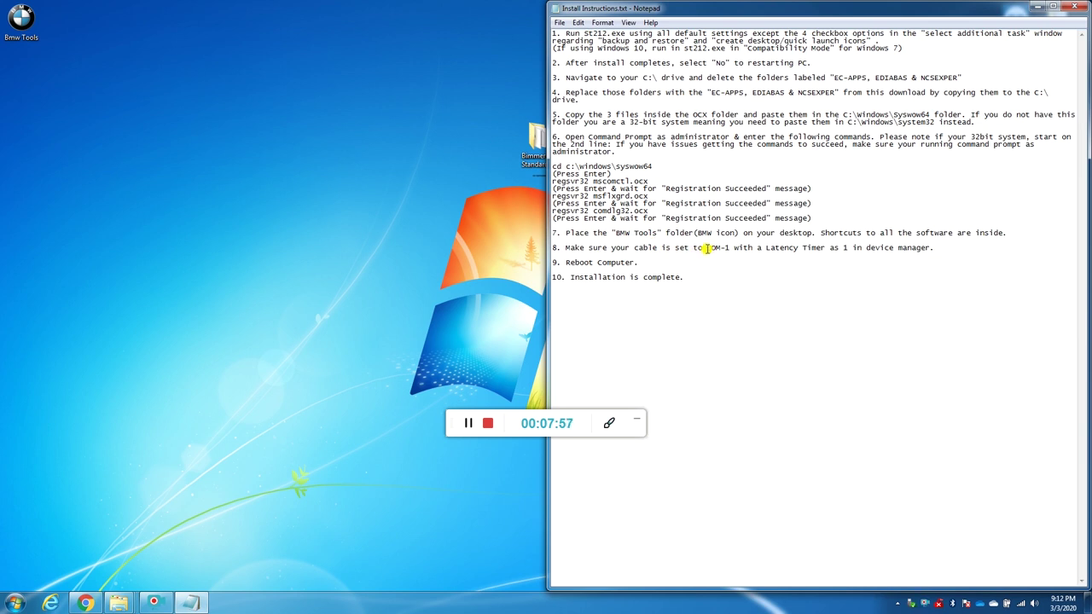
Step: Review the COM-1 and Latency Timer 1 requirements in step 8 of the instructions and minimize the file
left_click_drag(720, 249, 731, 250)
left_click_drag(766, 248, 850, 248)
left_click(1037, 7)
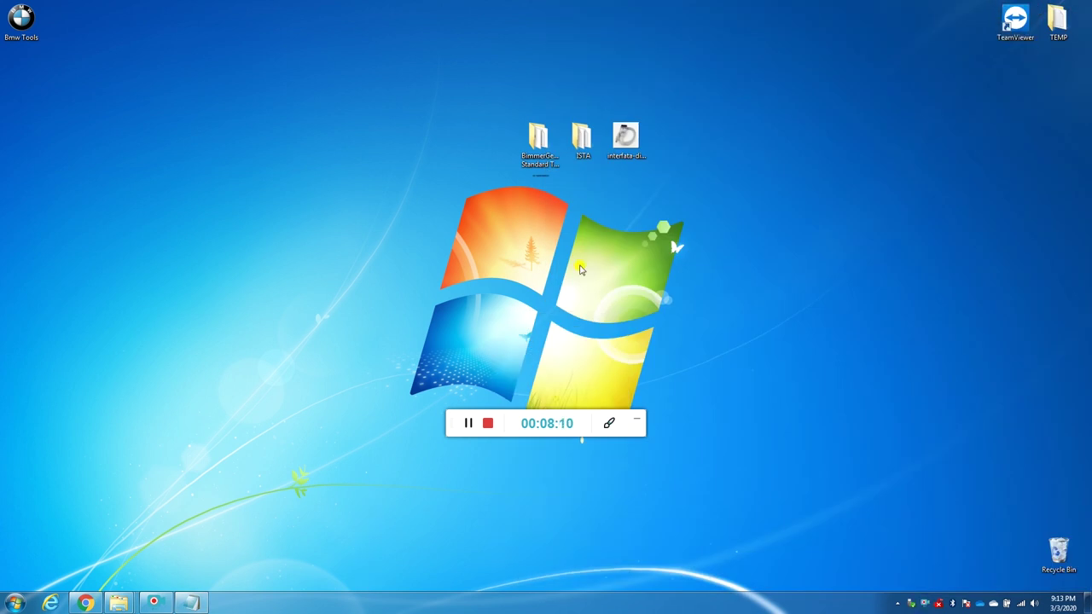
Step: Open Device Manager from the computer's system properties, close the System window, and show the device driver installation status
left_click(12, 603)
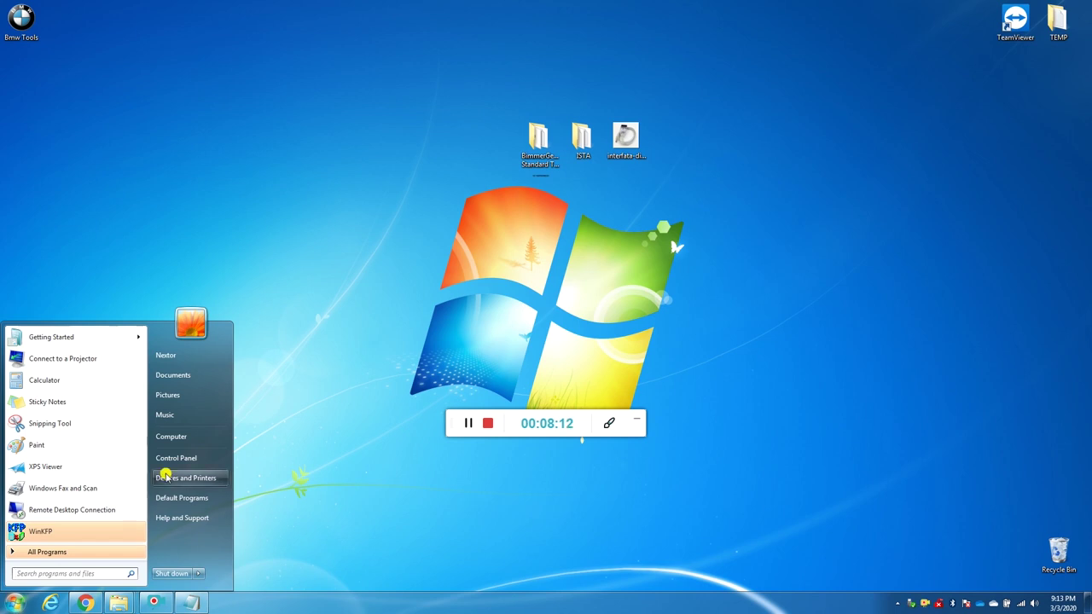
right_click(196, 438)
left_click(245, 530)
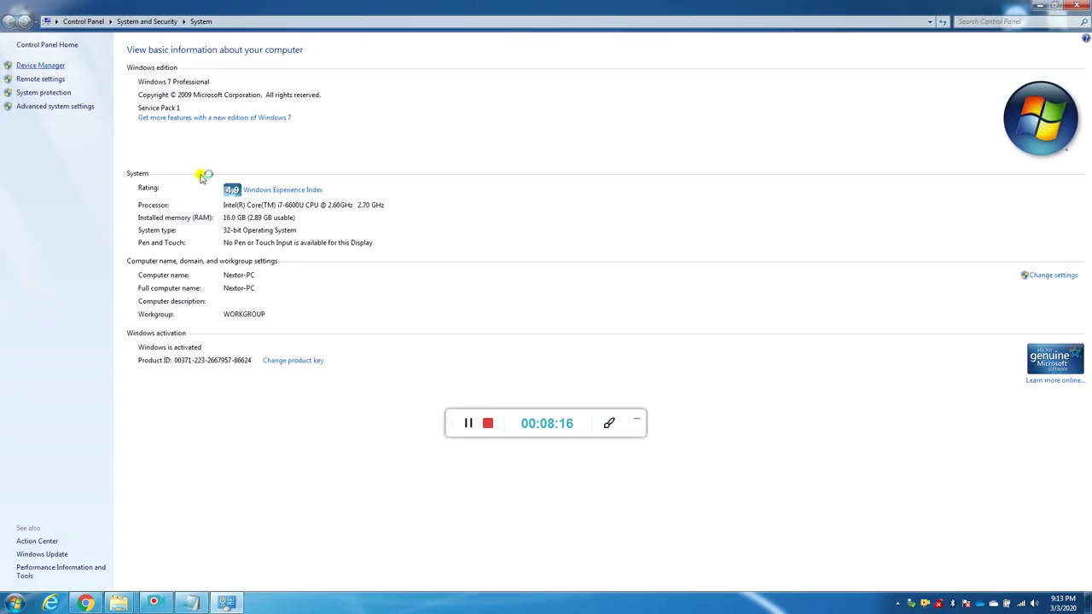
left_click(40, 66)
left_click(1076, 5)
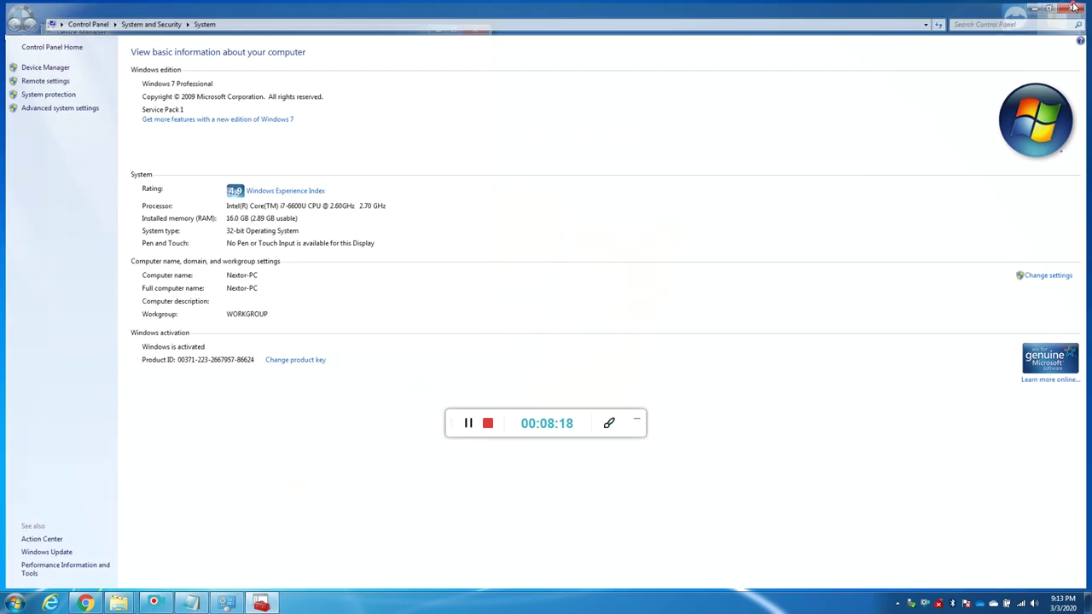
left_click_drag(288, 33, 421, 54)
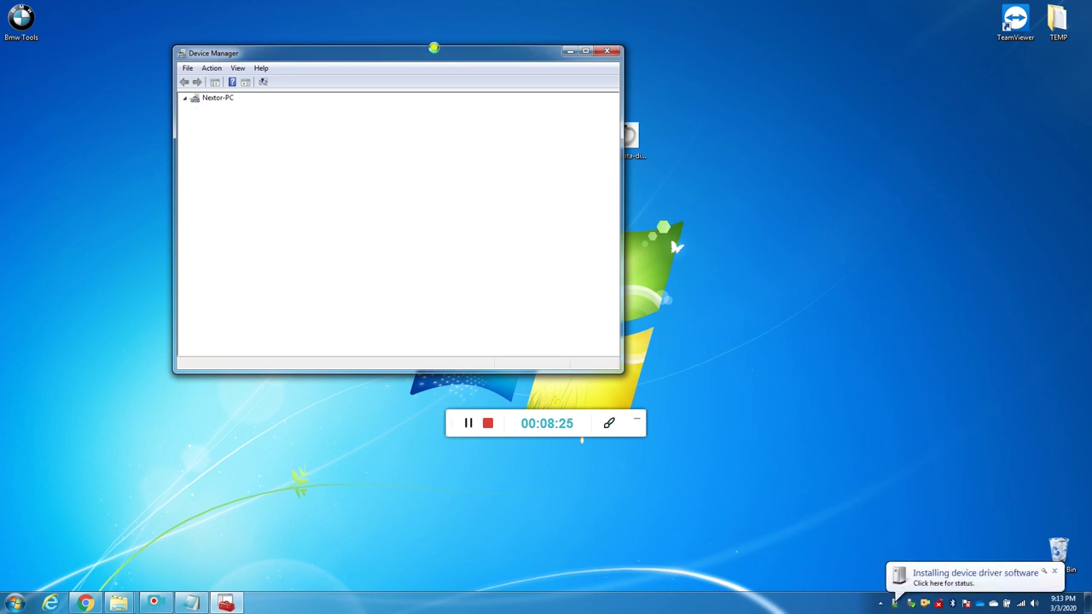
left_click(944, 573)
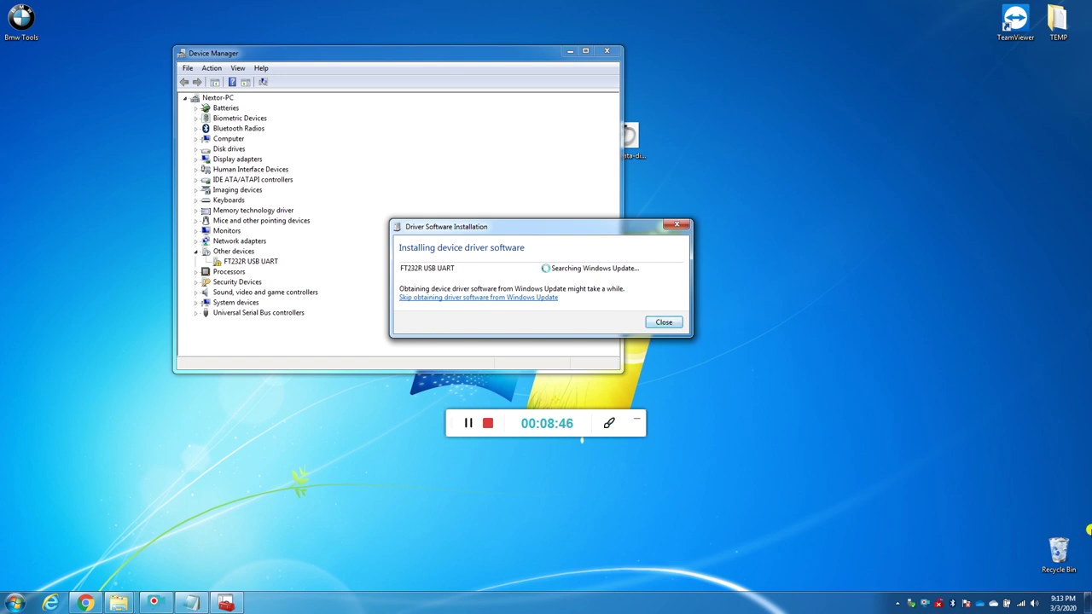
Step: Empty the Recycle Bin and confirm the permanent deletion of its items
right_click(1062, 551)
left_click(1034, 496)
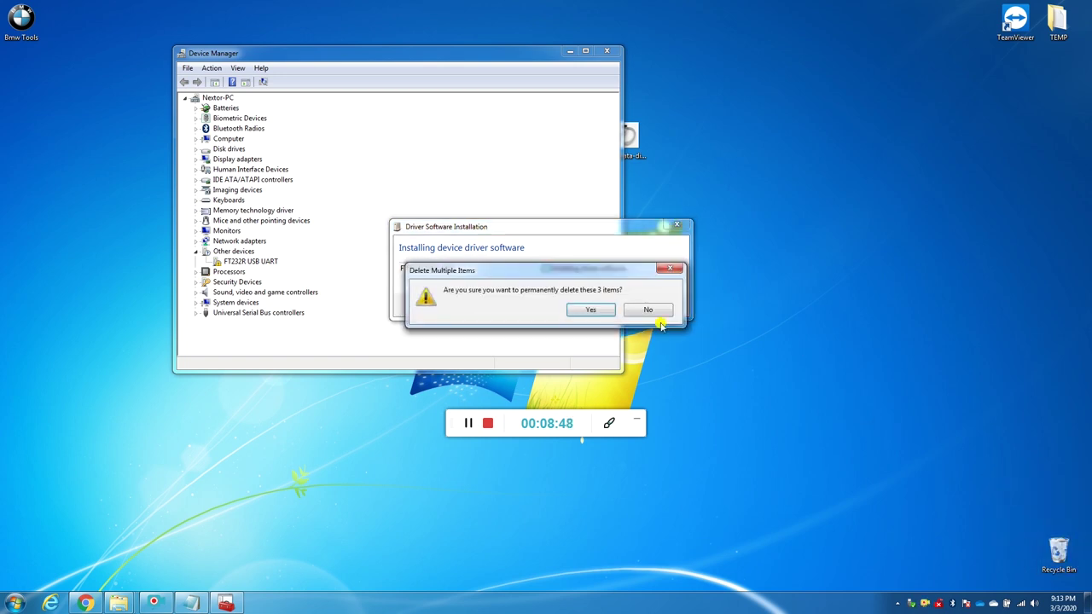
left_click(601, 311)
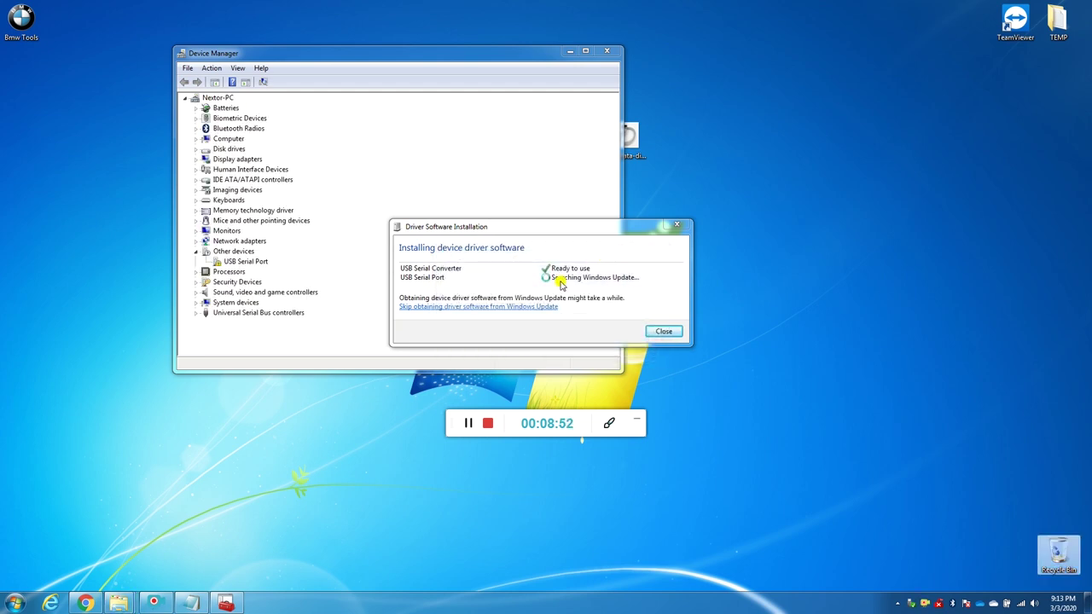
Step: Close the driver installation status, expand Ports (COM & LPT), and view the USB Serial Port's general properties before cancelling them
left_click(445, 274)
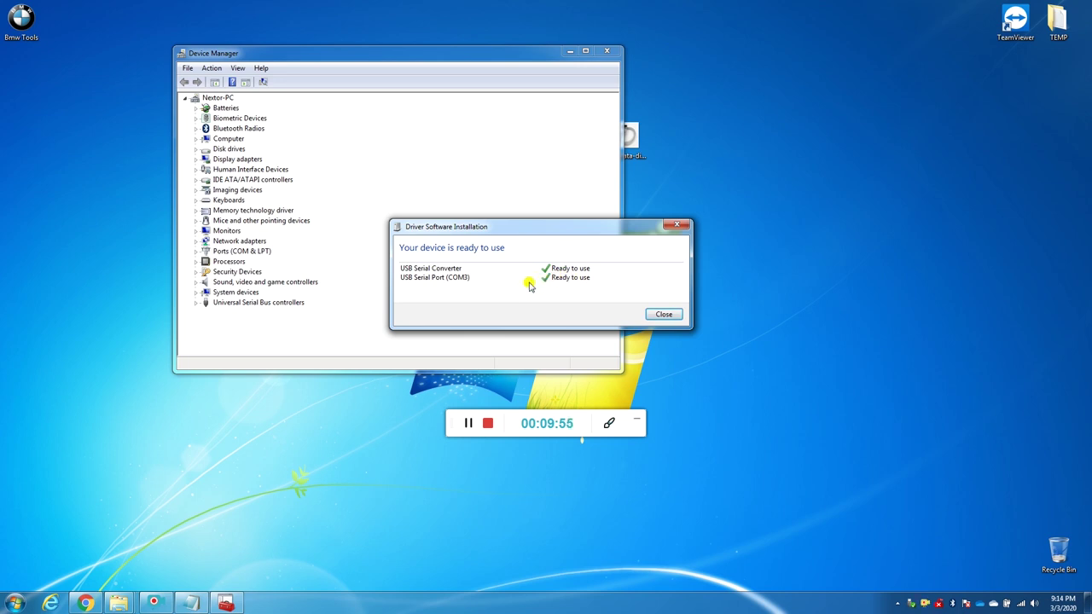
left_click(664, 315)
left_click(196, 251)
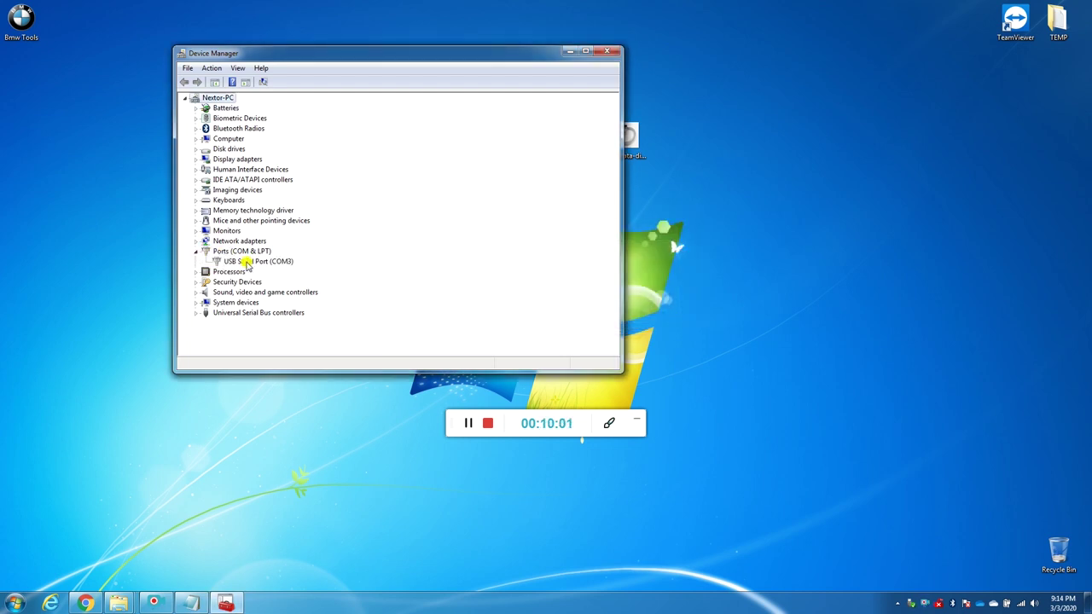
left_click(240, 262)
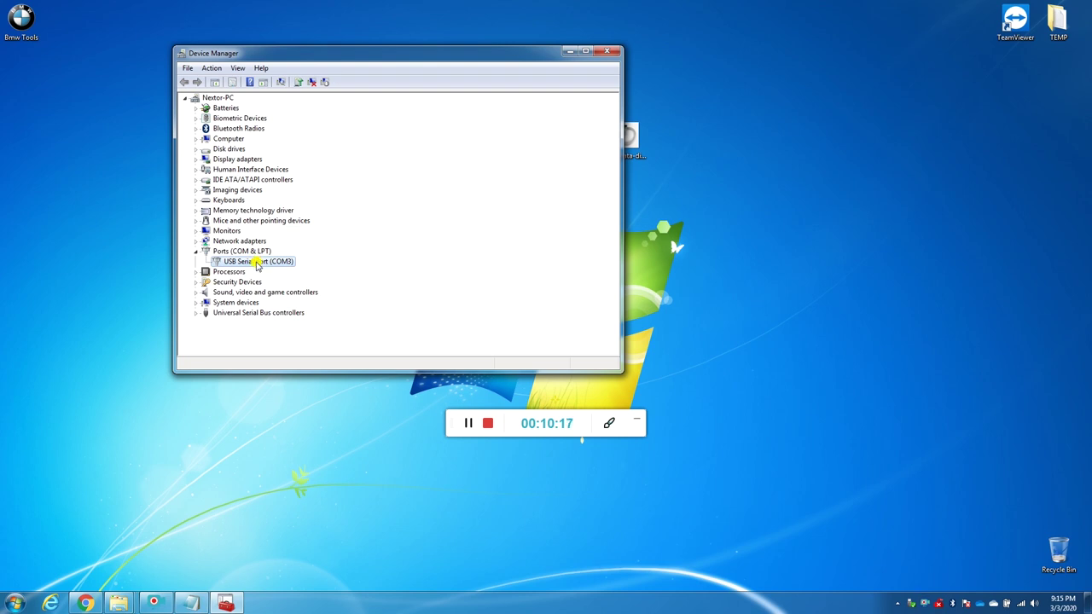
double_click(256, 262)
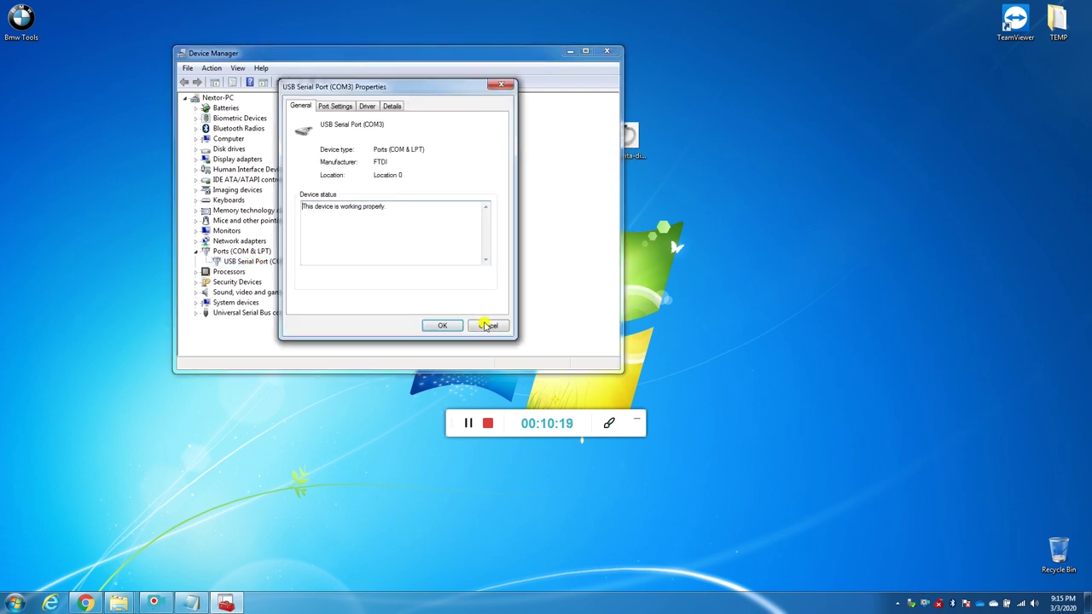
left_click(485, 321)
Step: Set the COM port number to COM1 in the USB Serial Port's advanced port settings
double_click(246, 262)
left_click(338, 108)
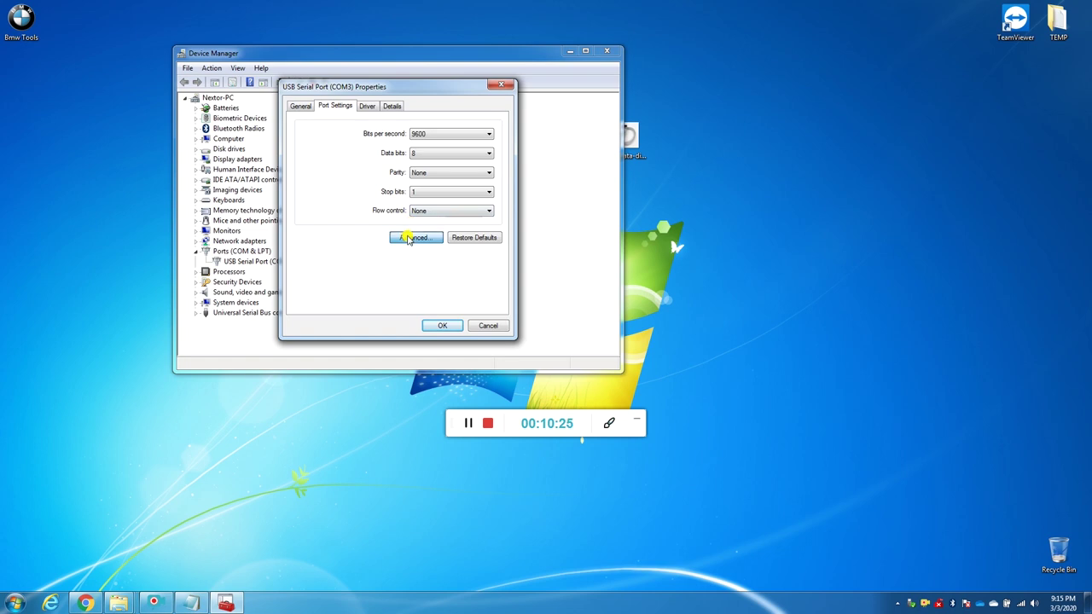
left_click(409, 237)
left_click(404, 133)
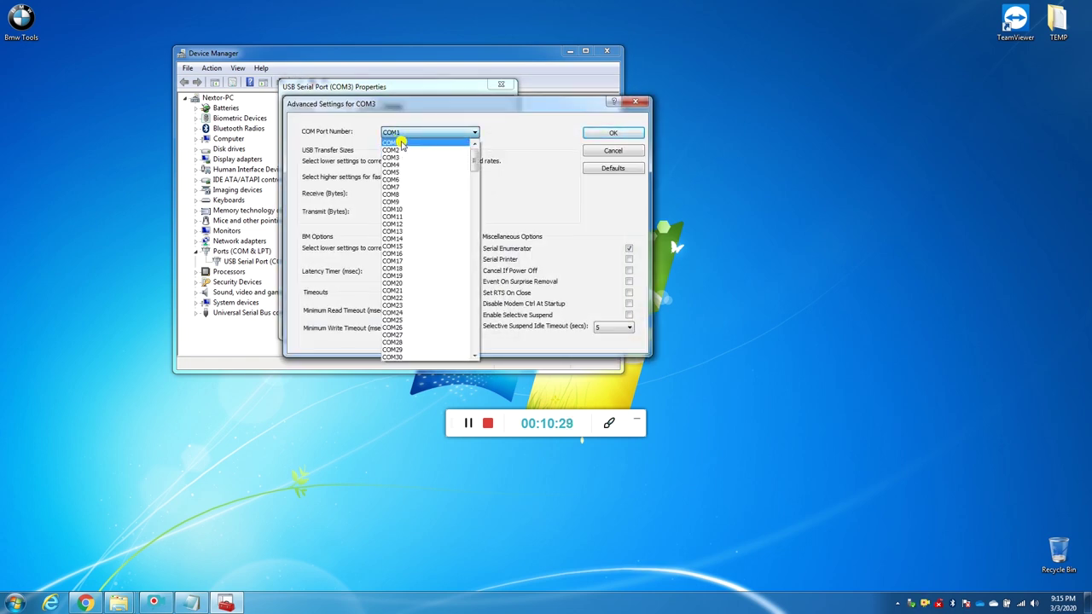
left_click(398, 142)
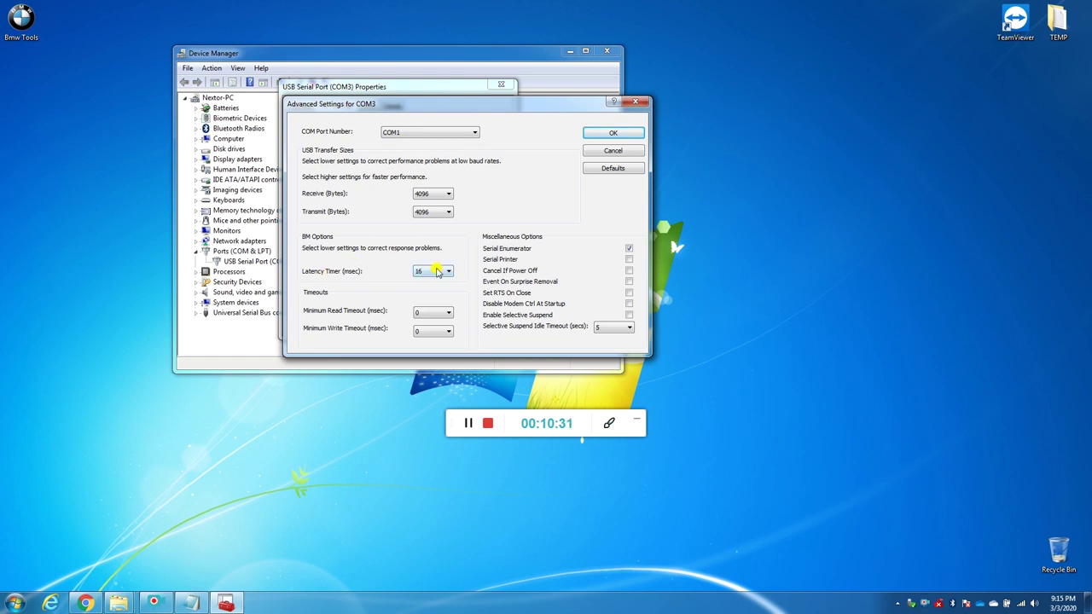
Step: Set the port's Latency Timer to 1 msec, confirm the advanced settings and properties, and close Device Manager
left_click(439, 271)
scroll(426, 293, "up", 5)
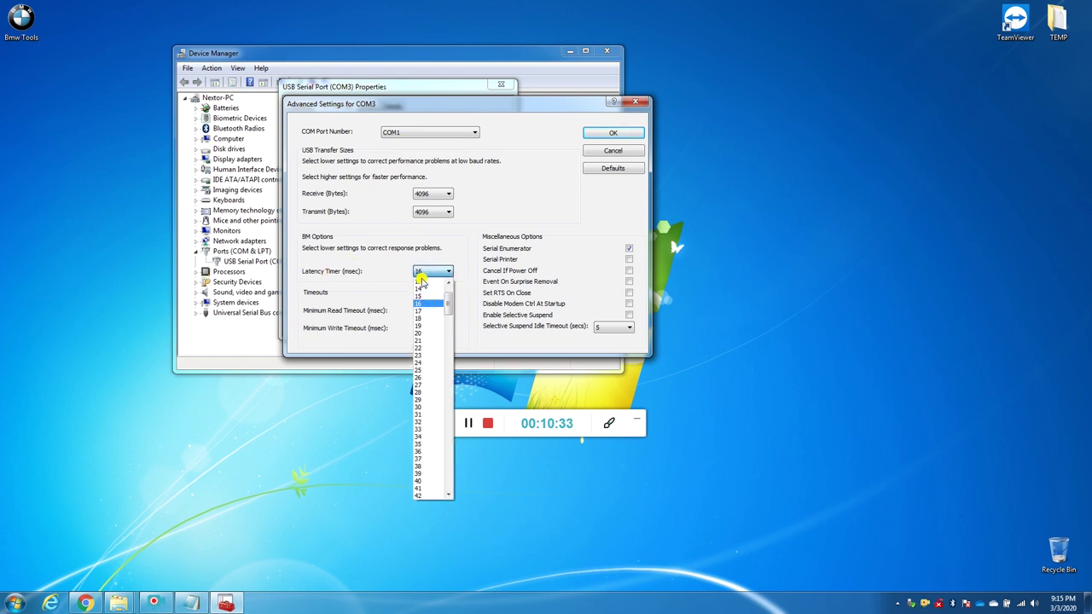
left_click(424, 283)
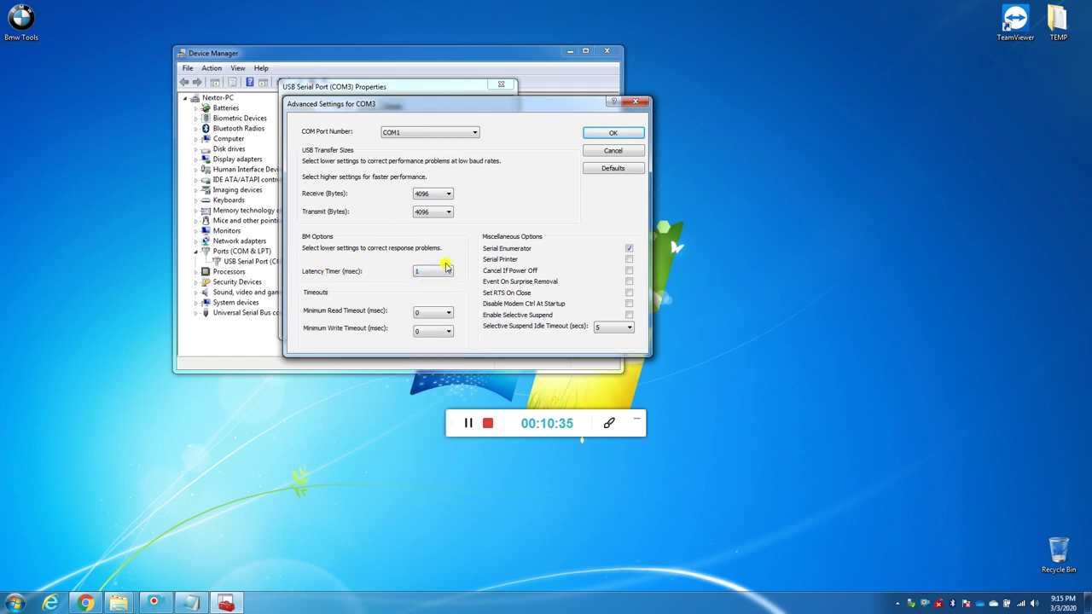
left_click(614, 133)
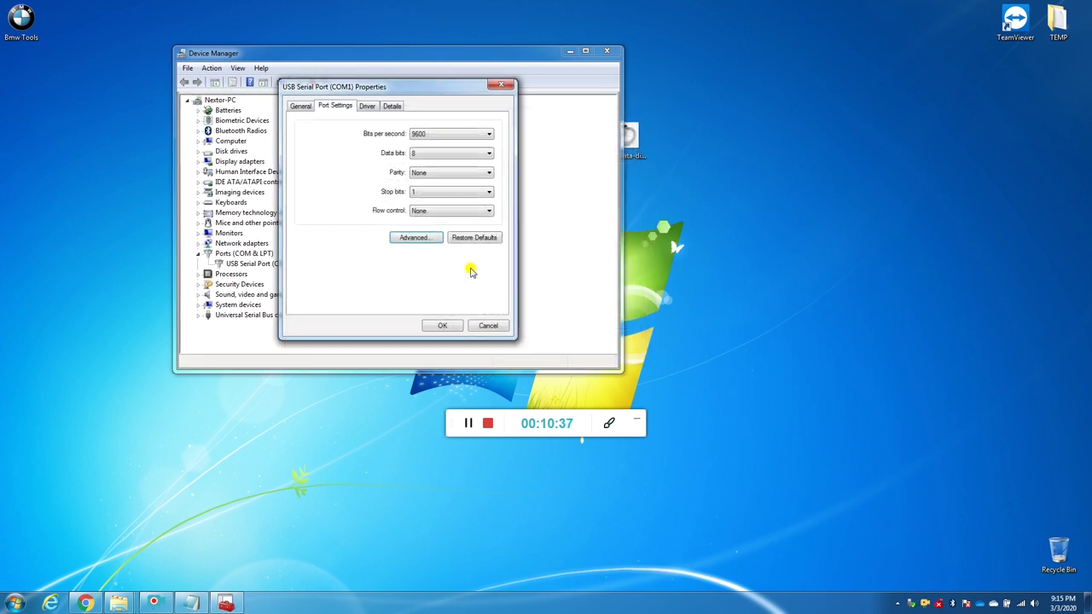
left_click(442, 324)
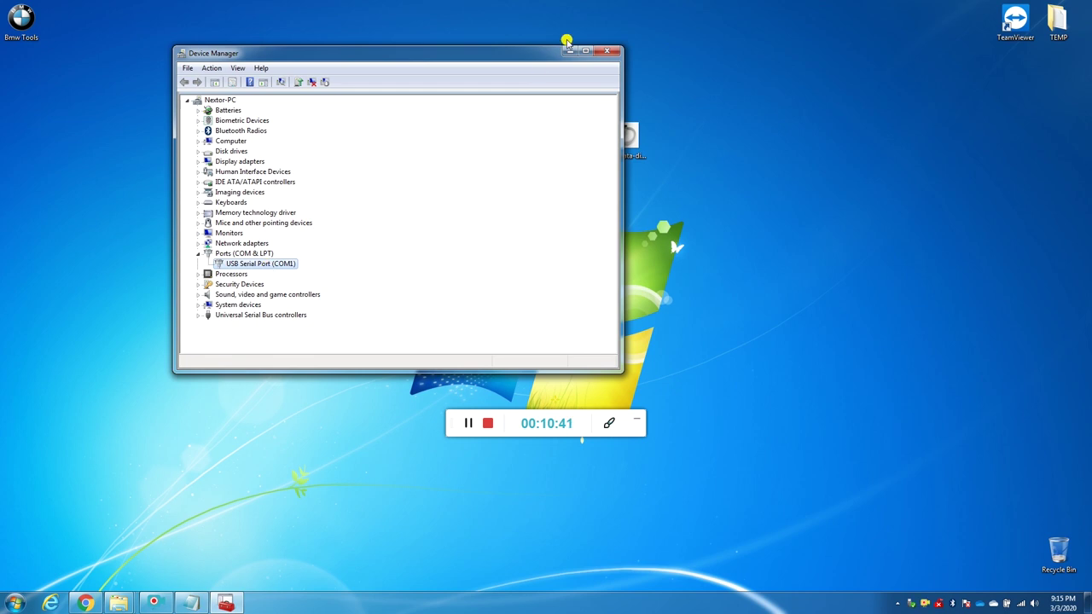
left_click(606, 52)
Step: Restore the install instructions and review steps 8 to 10, covering cable settings, reboot and completion
left_click(193, 603)
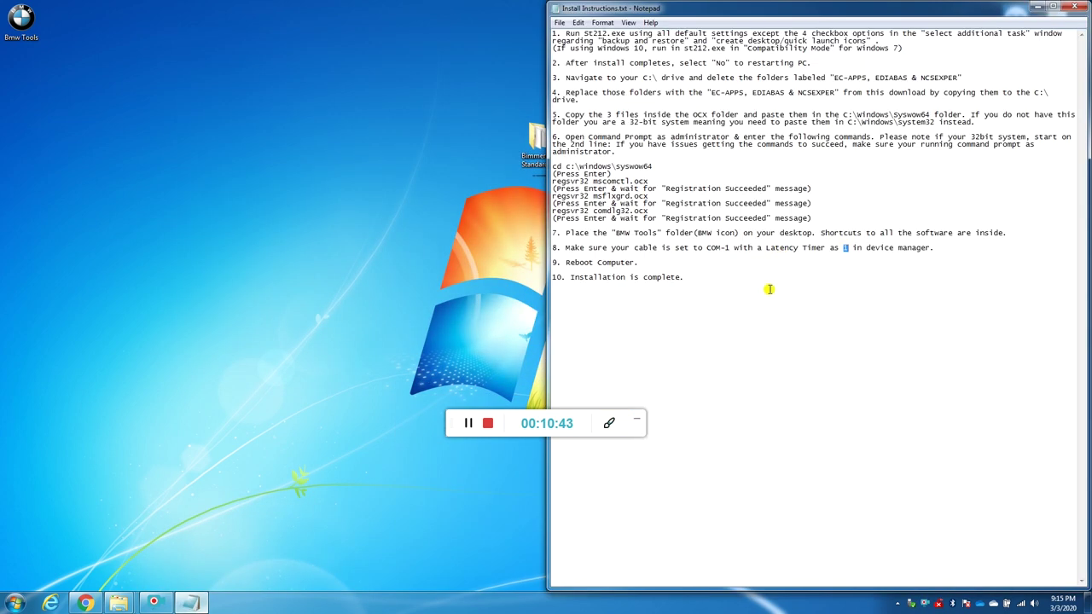
left_click_drag(552, 248, 621, 285)
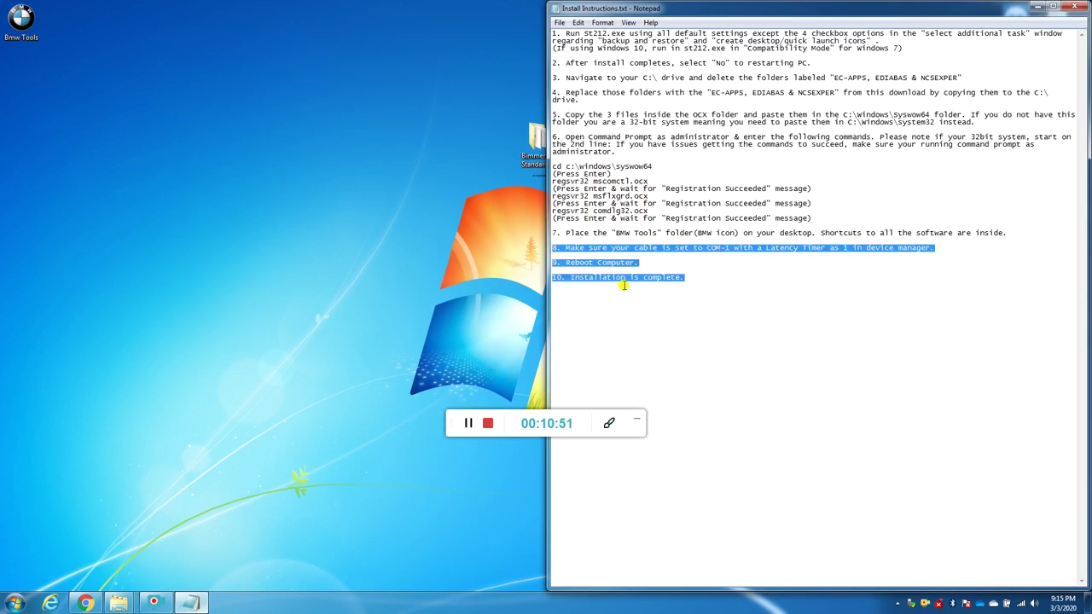
left_click(683, 302)
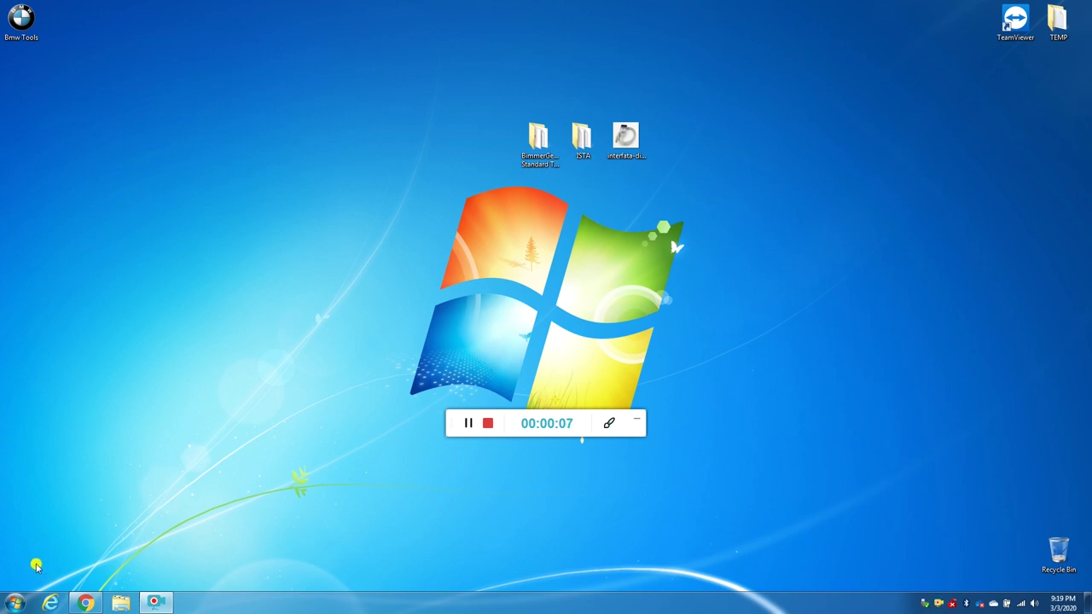
Step: Check the USB Serial Port's COM assignment in Device Manager from the system properties, and close both windows
left_click(14, 603)
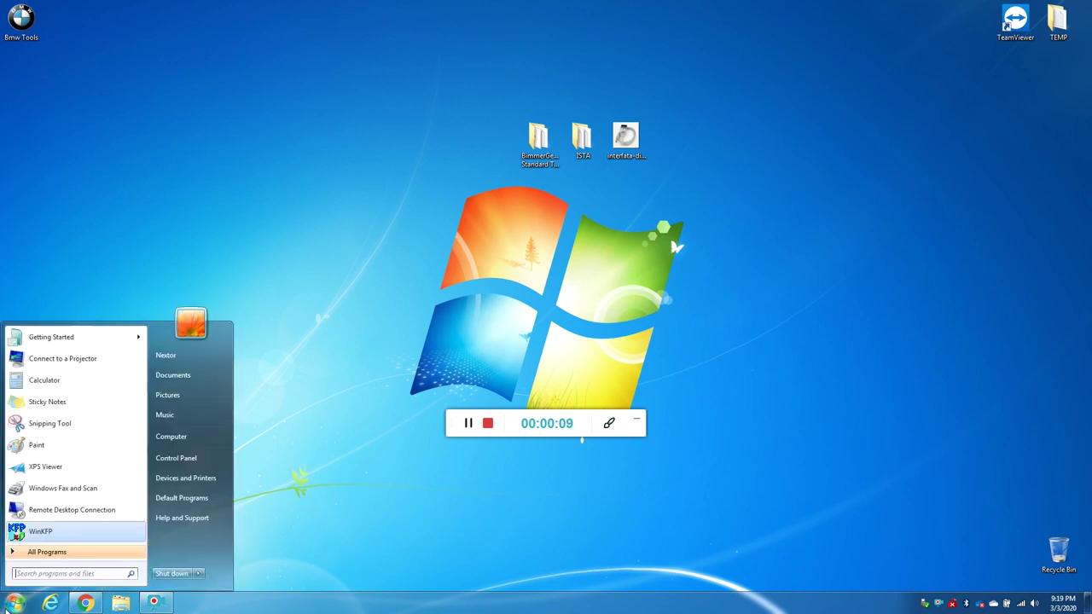
right_click(182, 441)
left_click(232, 531)
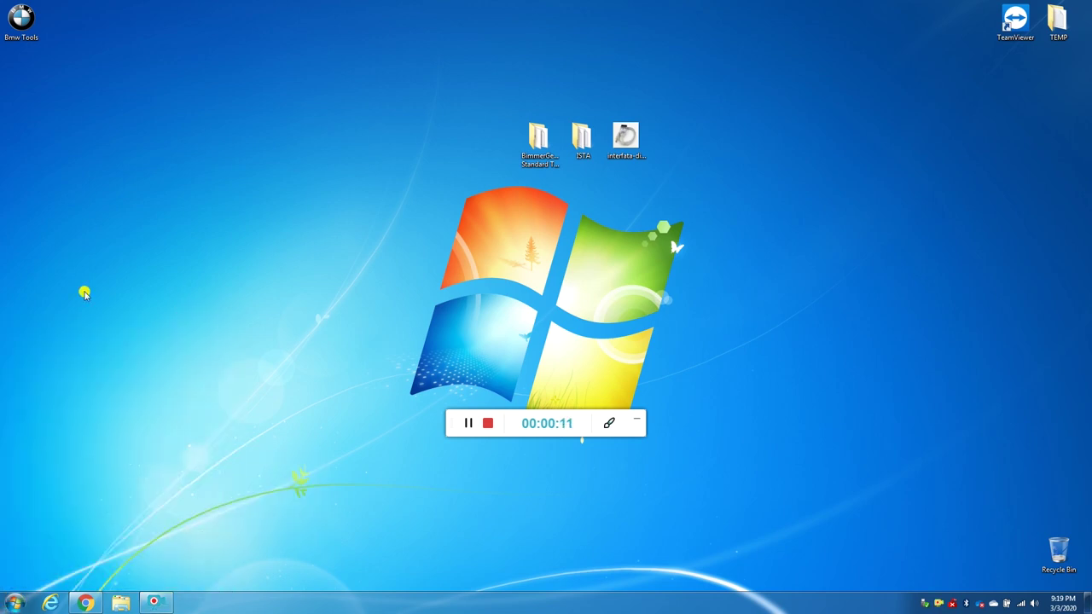
left_click(41, 66)
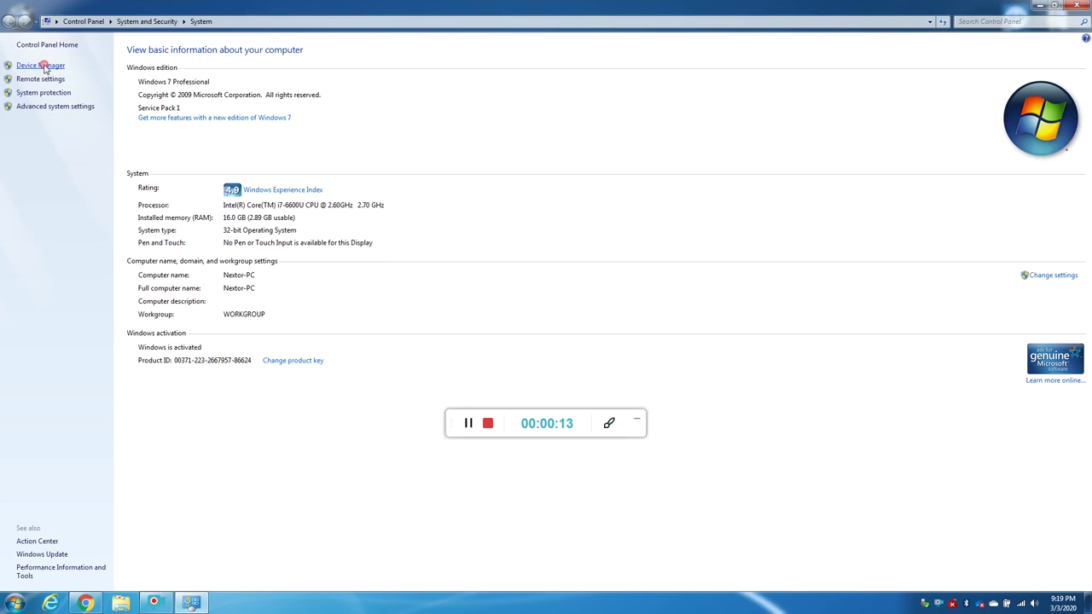
double_click(120, 231)
left_click(136, 242)
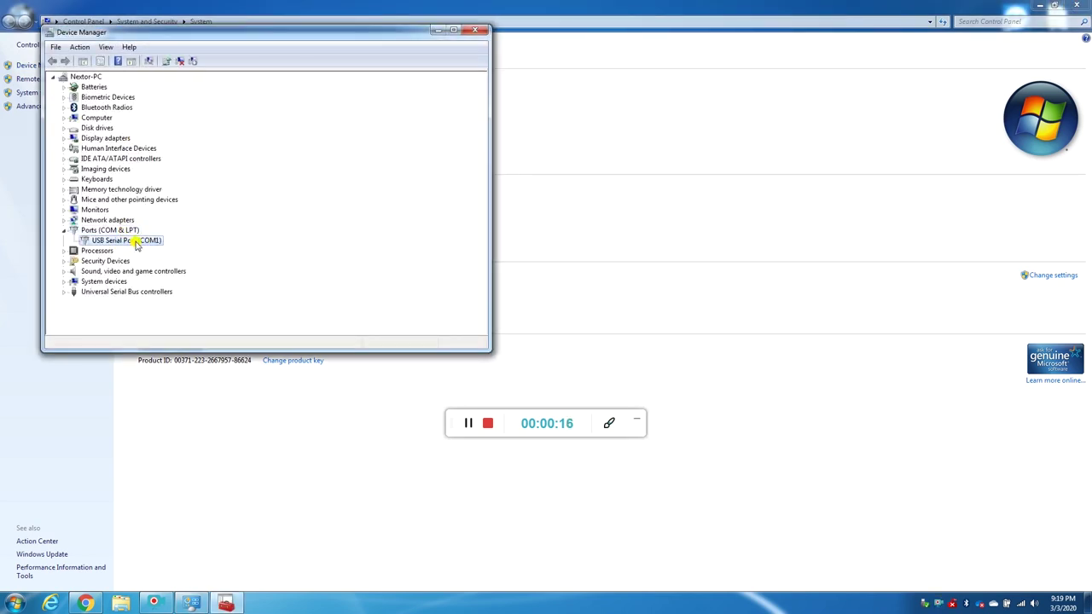
left_click(475, 32)
key("alt+F4")
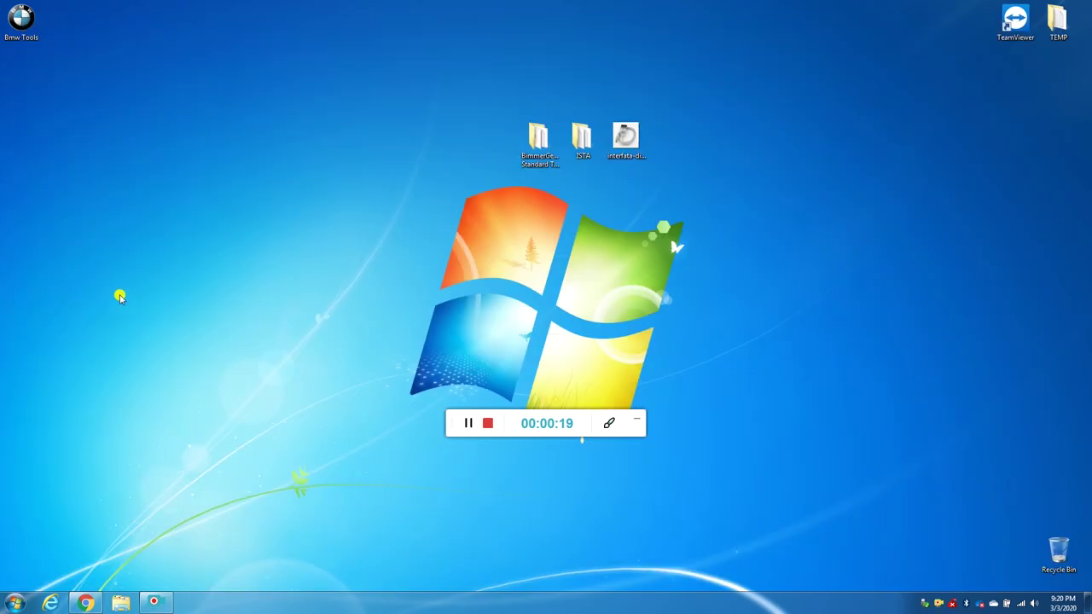
Step: Launch Inpa from the desktop's Bmw Tools folder to check cable detection, and quit it
double_click(22, 26)
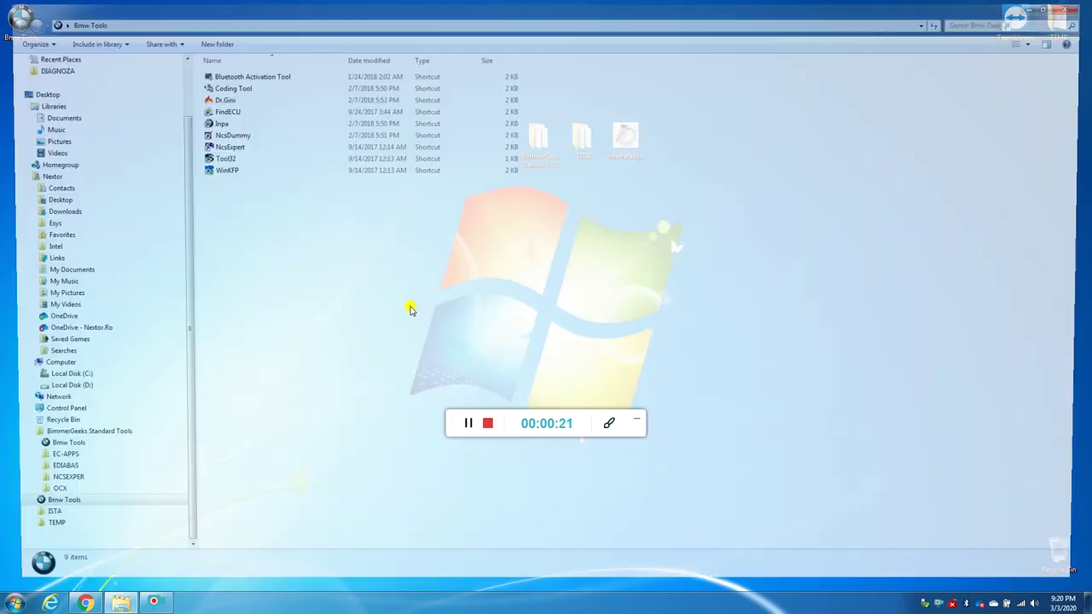
double_click(218, 122)
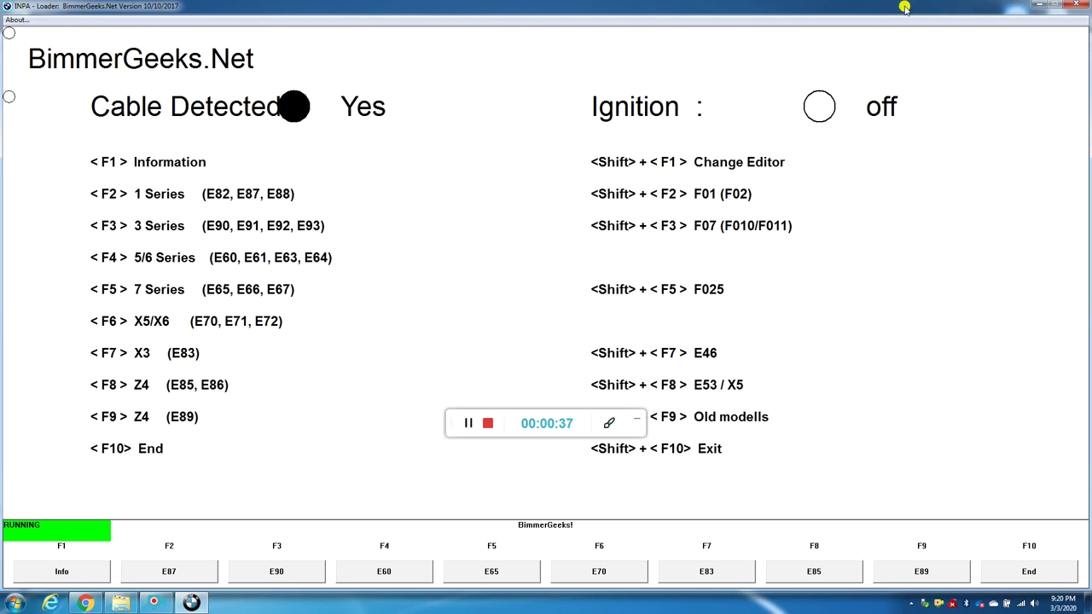
left_click(1077, 5)
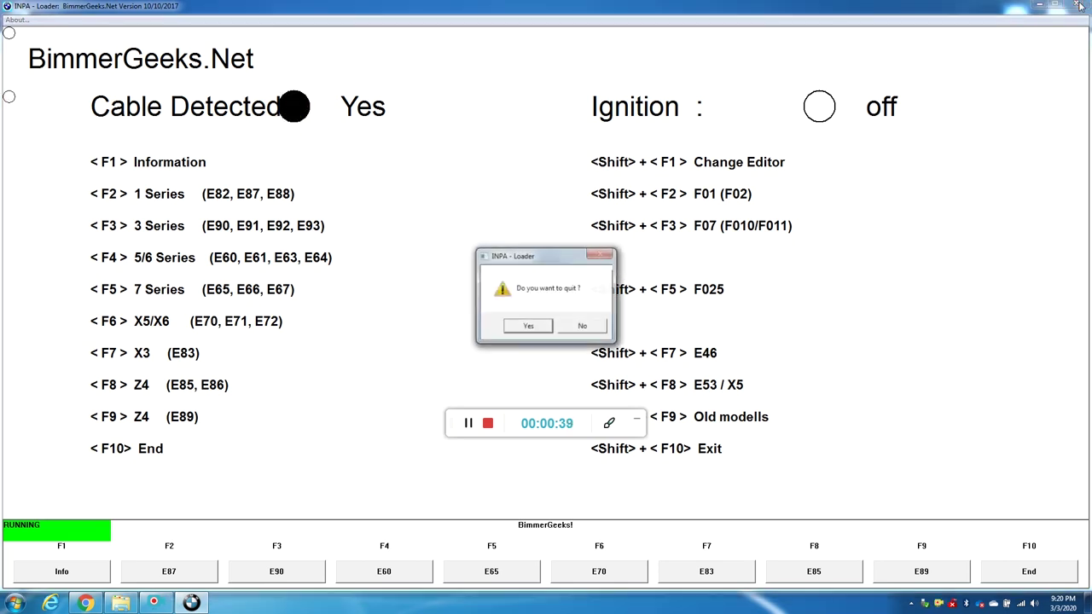
left_click(524, 324)
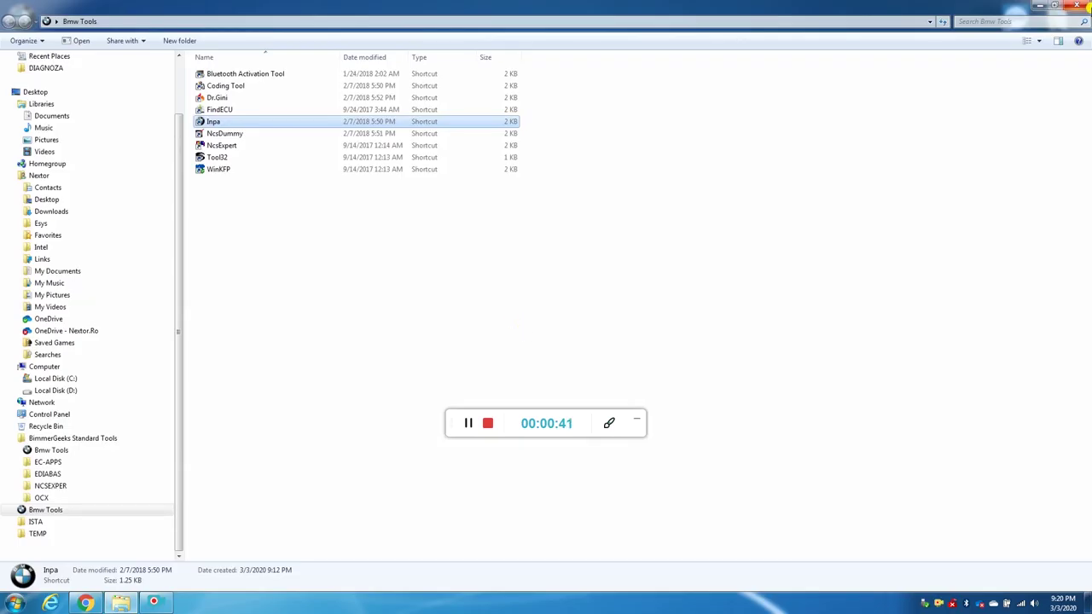
Step: Close the Bmw Tools folder, open IstaInstall.txt from the desktop's ISTA folder, and dock it on half the screen
left_click(1080, 6)
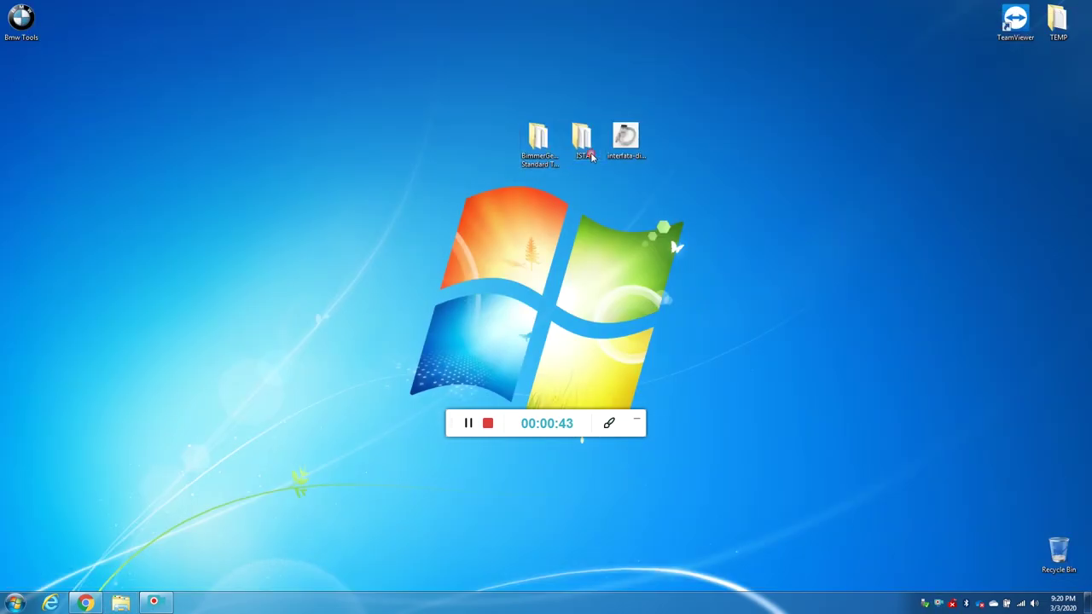
double_click(580, 140)
double_click(225, 97)
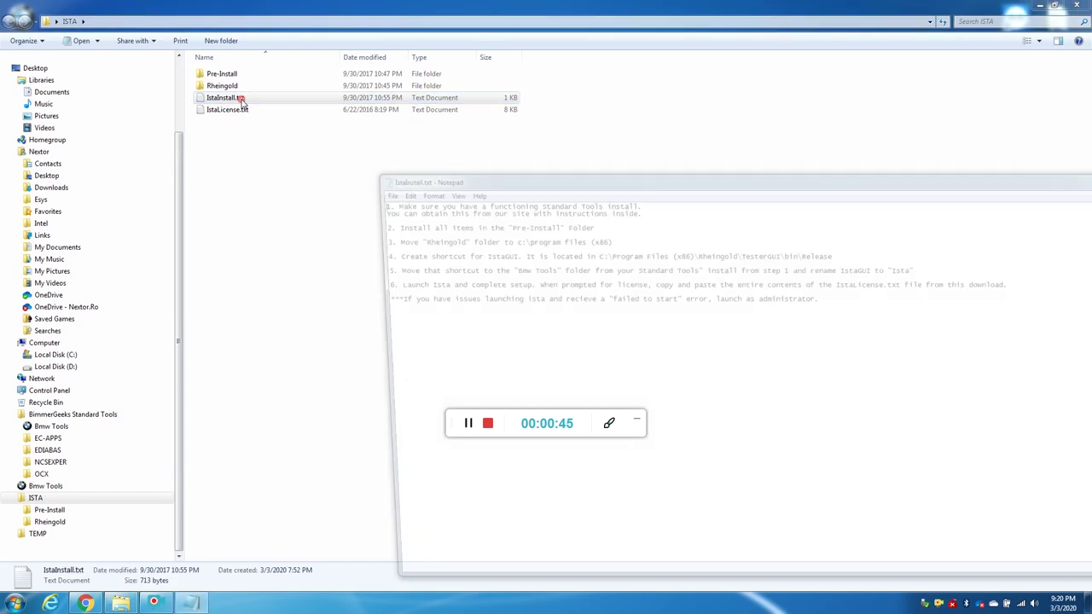
left_click_drag(528, 183, 627, 115)
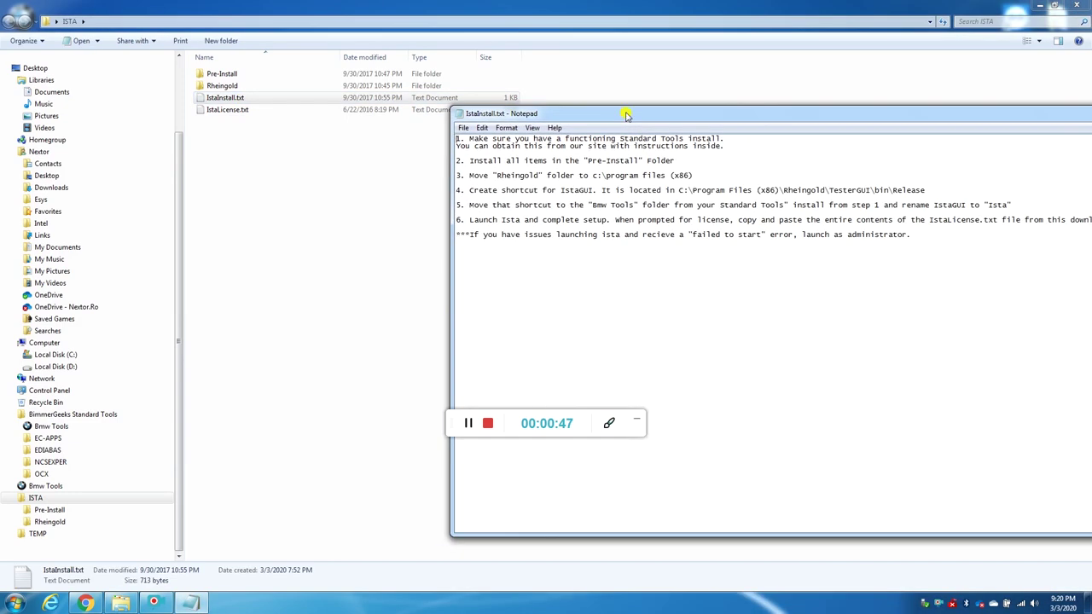
key("super+Right")
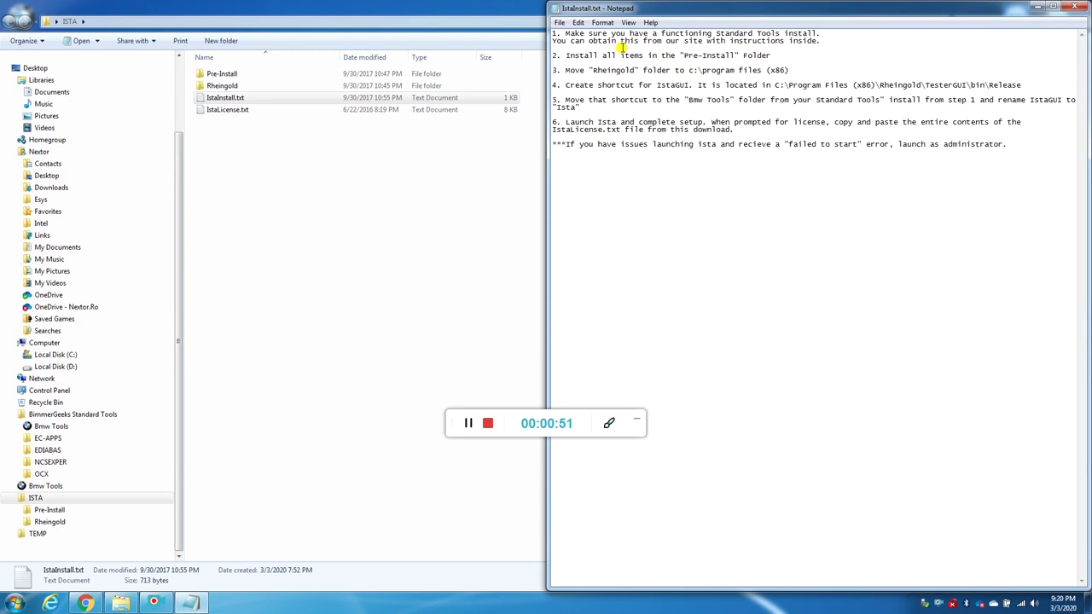
Step: Review steps 1 and 2 of the ISTA instructions, covering the Standard Tools requirement and the Pre-Install folder items
left_click_drag(820, 33, 707, 31)
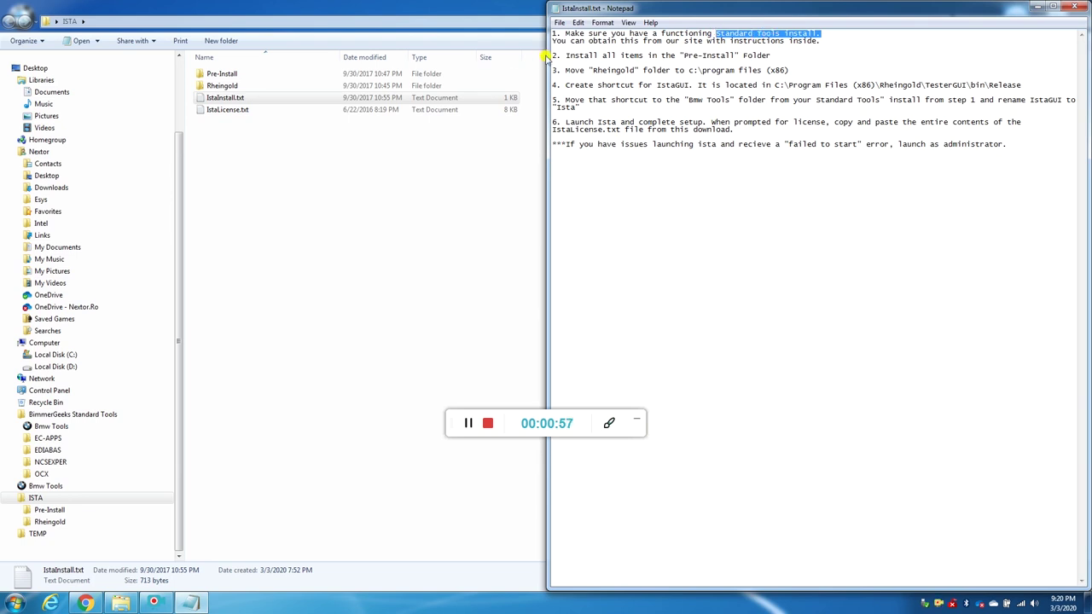
left_click(730, 57)
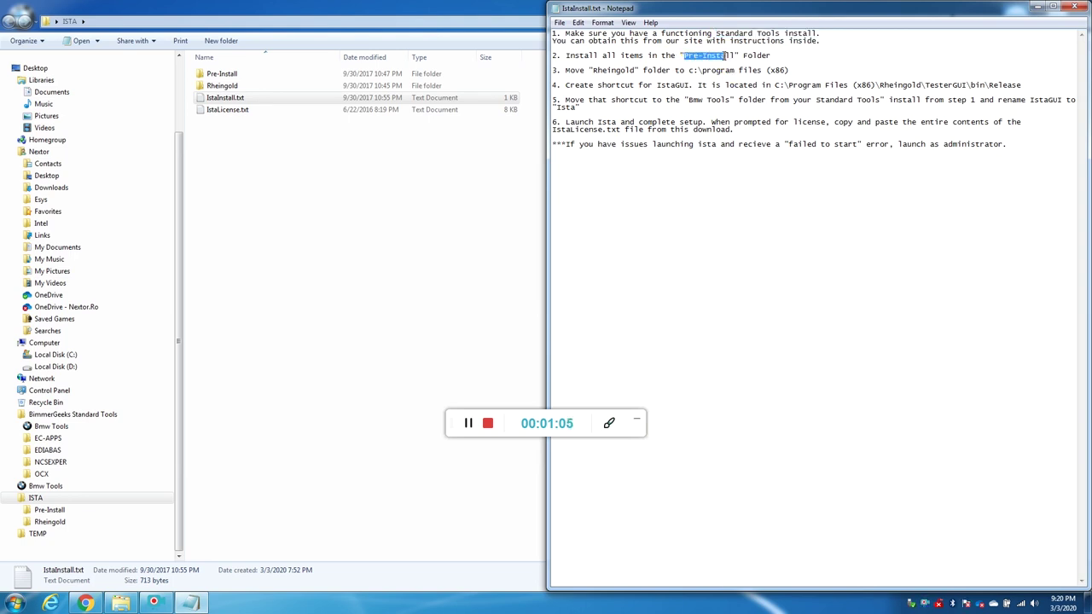
left_click(708, 56)
left_click_drag(684, 55, 733, 56)
Step: Open the Pre-Install folder, try to install the Visual C++ 2015 Redistributable (x64) from 1.exe, and close its setup
double_click(226, 74)
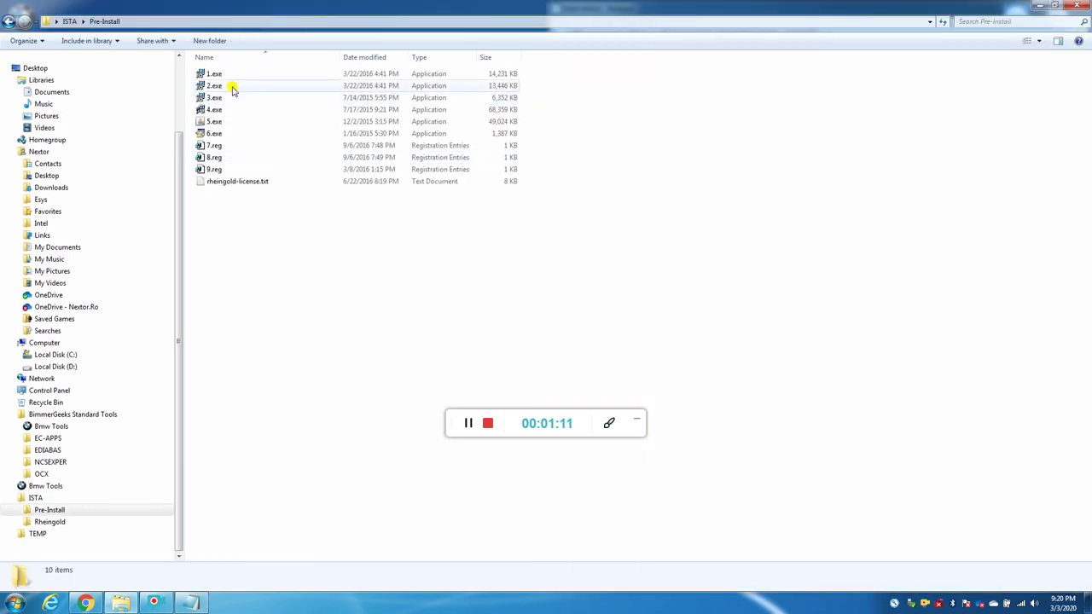
double_click(230, 75)
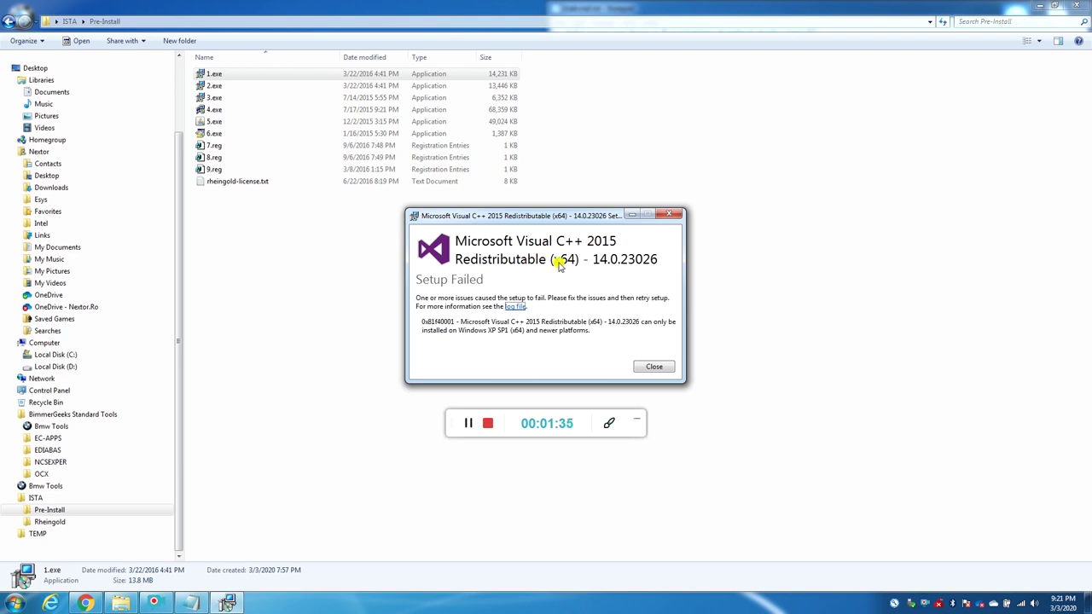
left_click(653, 367)
Step: Install the Visual C++ 2015 Redistributable (x86) from 2.exe, agreeing to the license terms, and close the setup
double_click(214, 85)
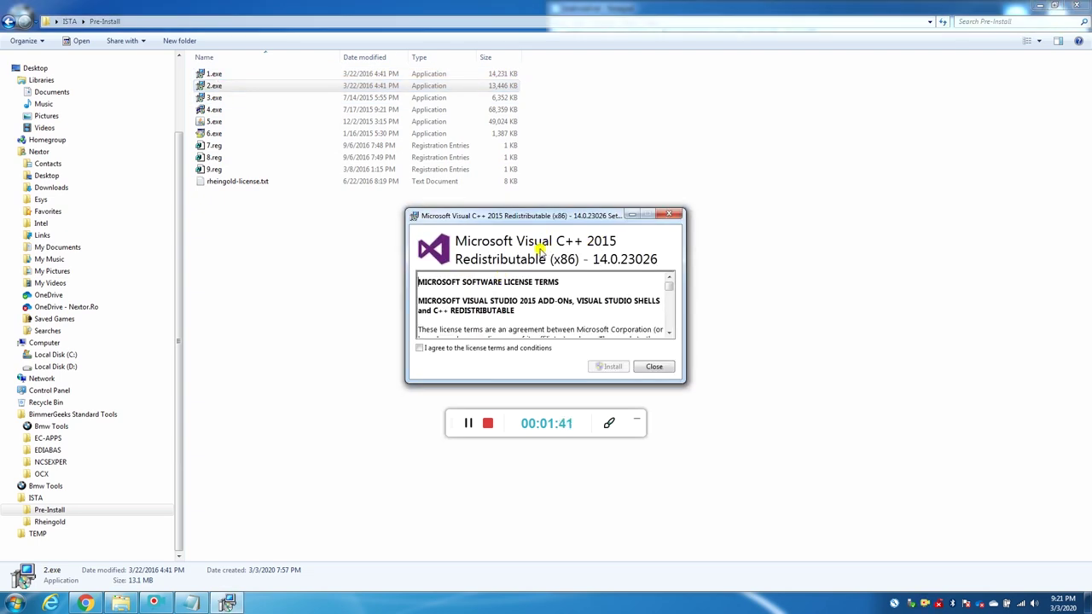
left_click(489, 348)
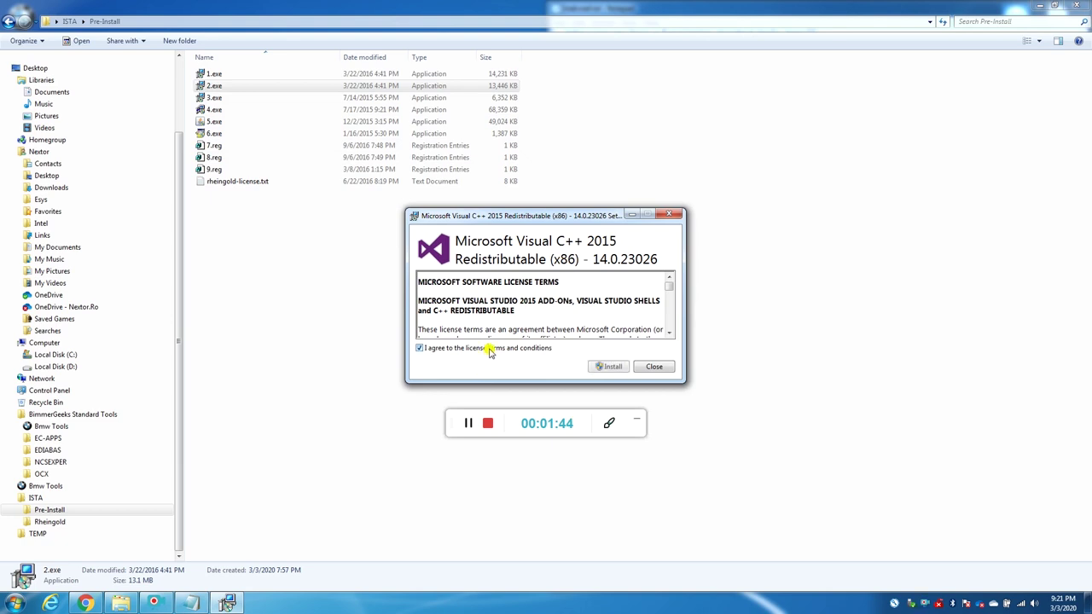
left_click(609, 367)
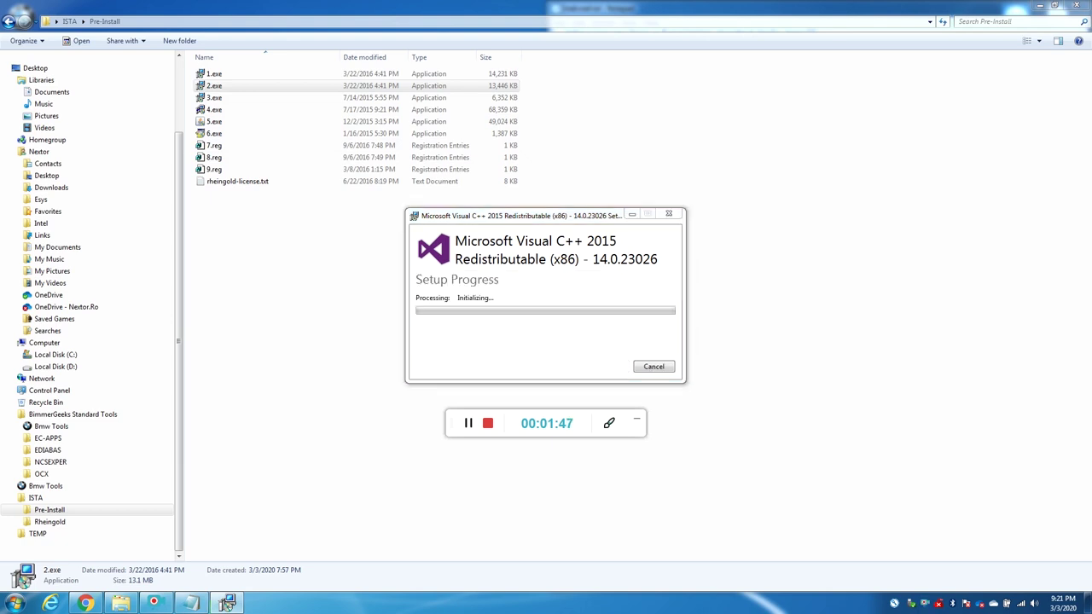
left_click(212, 75)
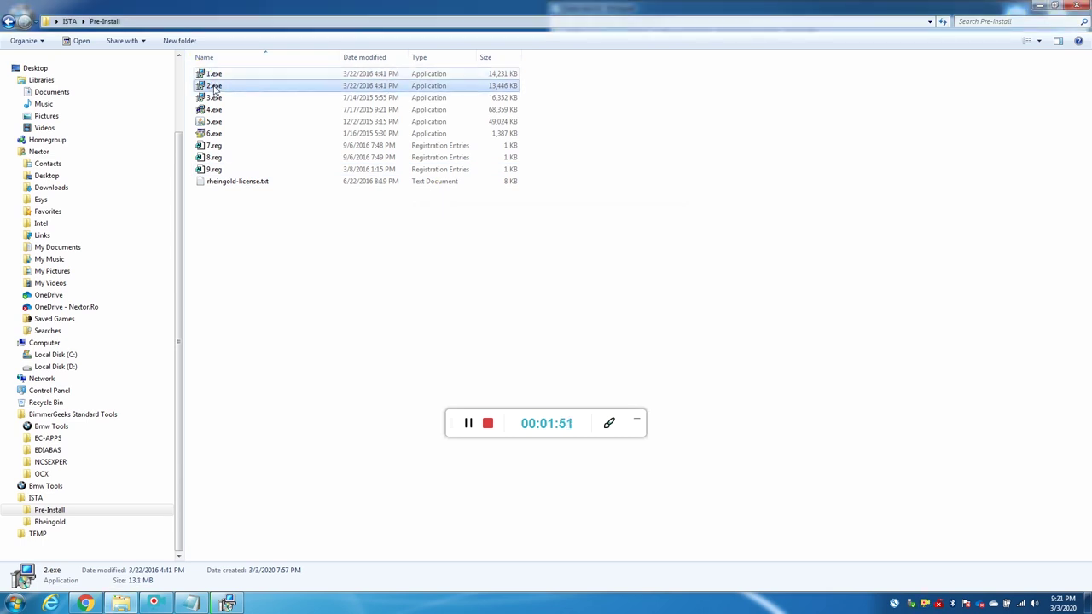
left_click(213, 85)
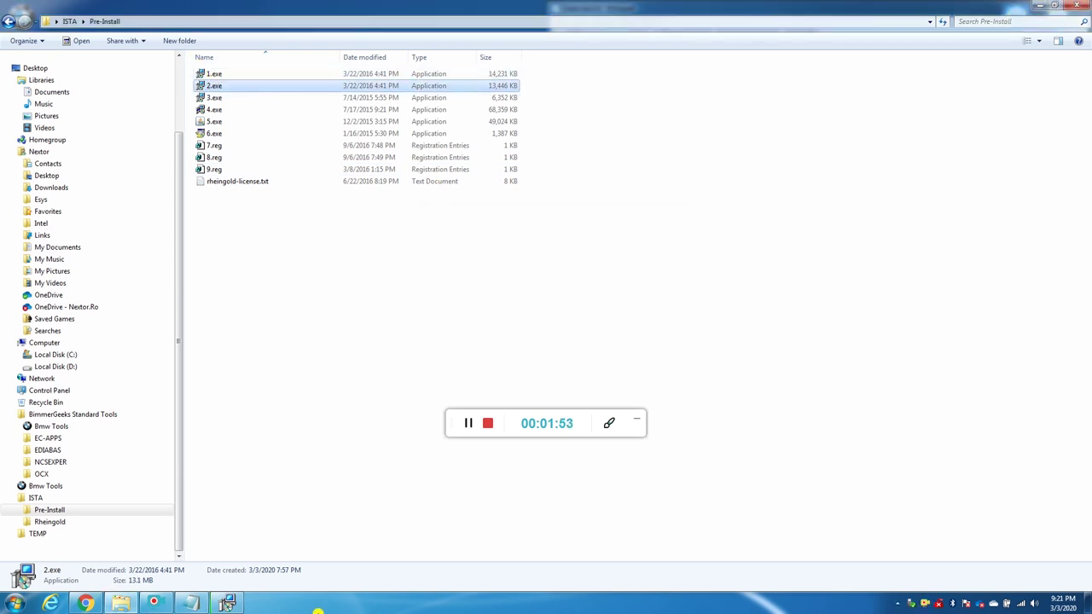
left_click(228, 603)
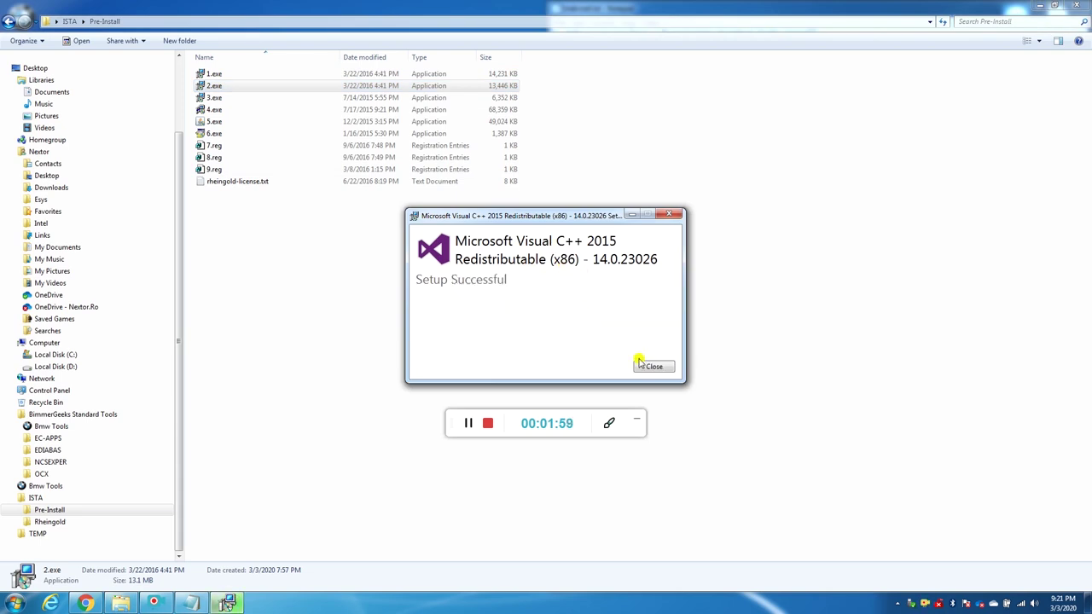
left_click(653, 365)
Step: Install the Visual C++ 2013 Redistributable (x86) from 3.exe, agreeing to the license terms, and close the setup
left_click(228, 99)
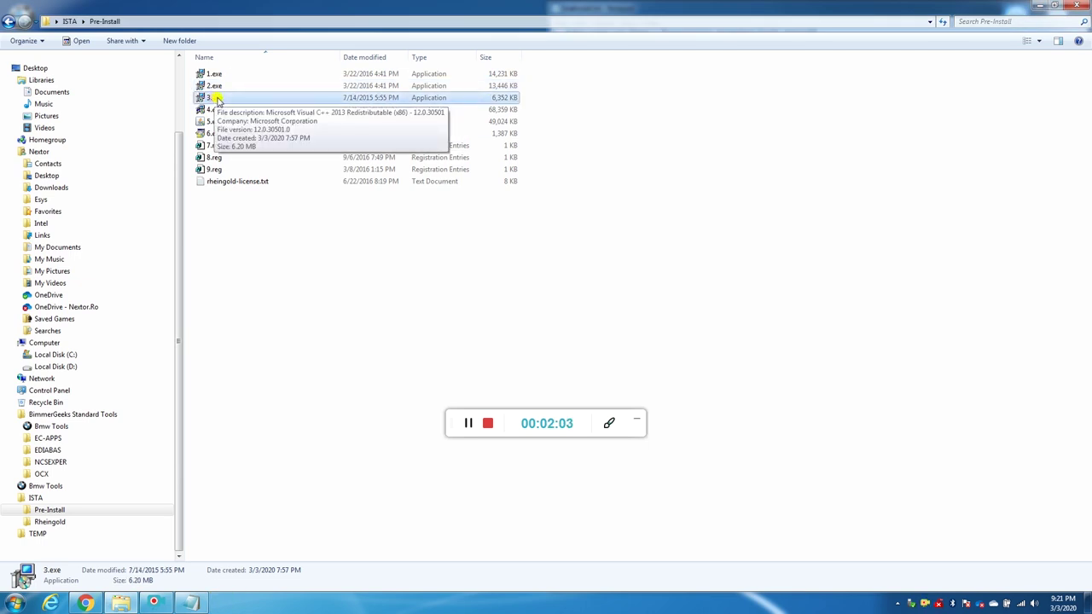
double_click(215, 98)
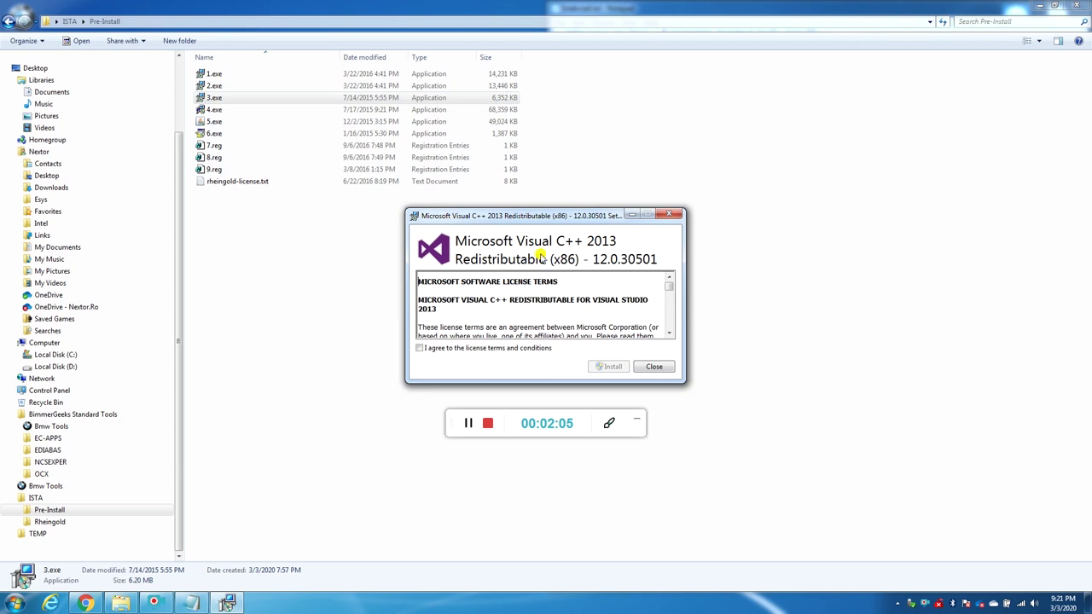
left_click(465, 350)
left_click(605, 366)
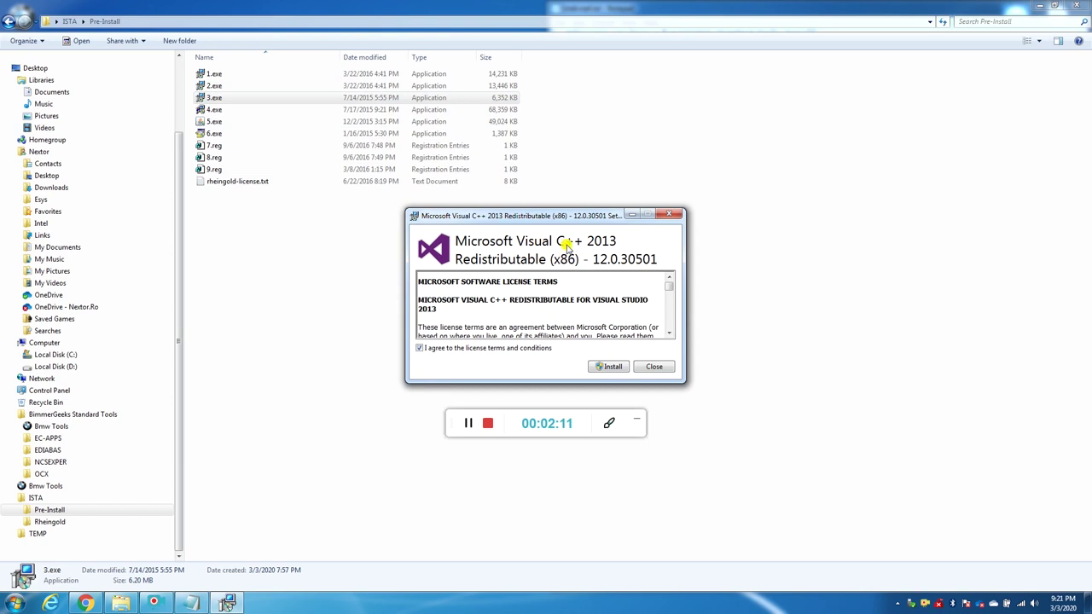
left_click(621, 369)
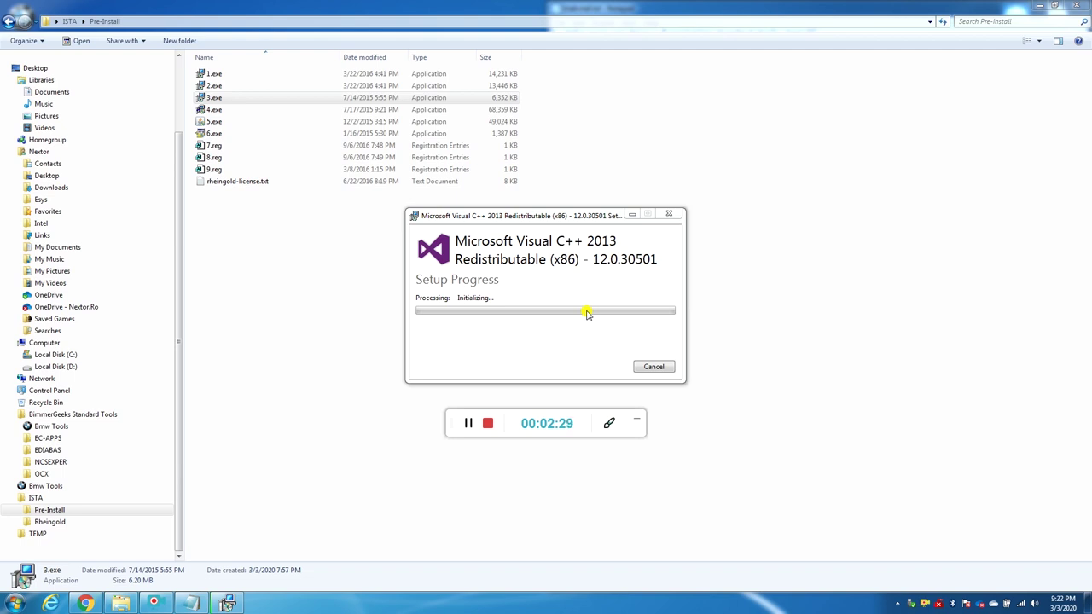
left_click(466, 357)
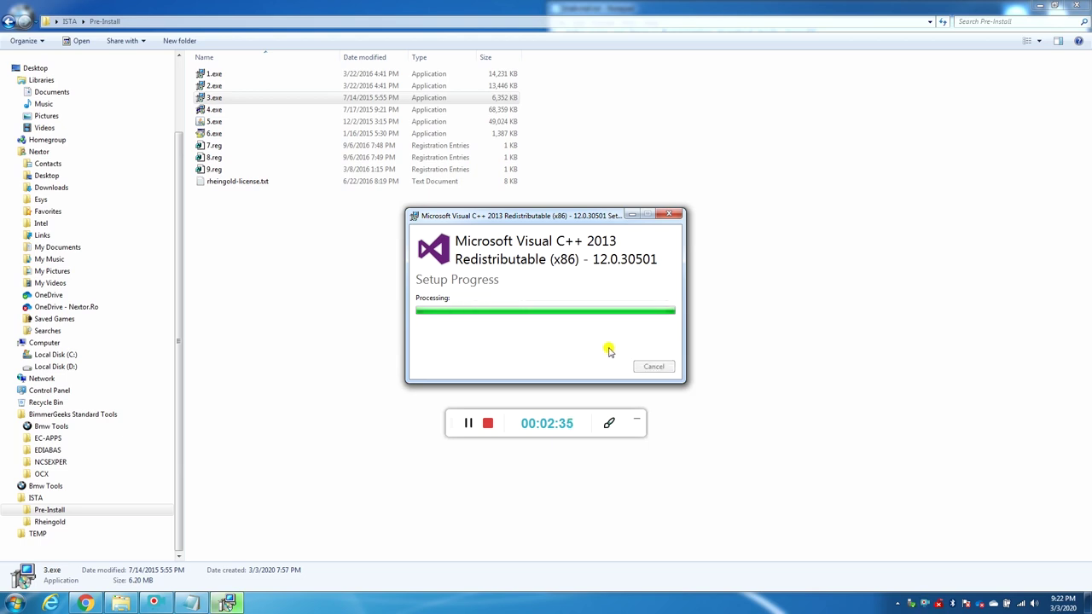
left_click(653, 366)
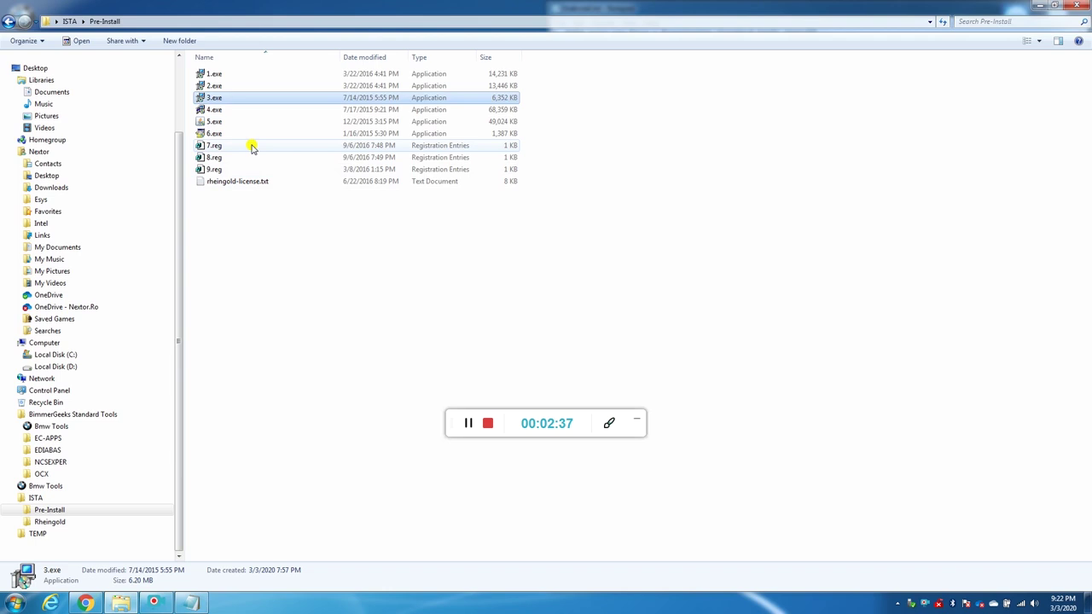
Step: Try to install Microsoft .NET Framework 4.5.2 from 4.exe, read the installer's details, and close it
double_click(231, 111)
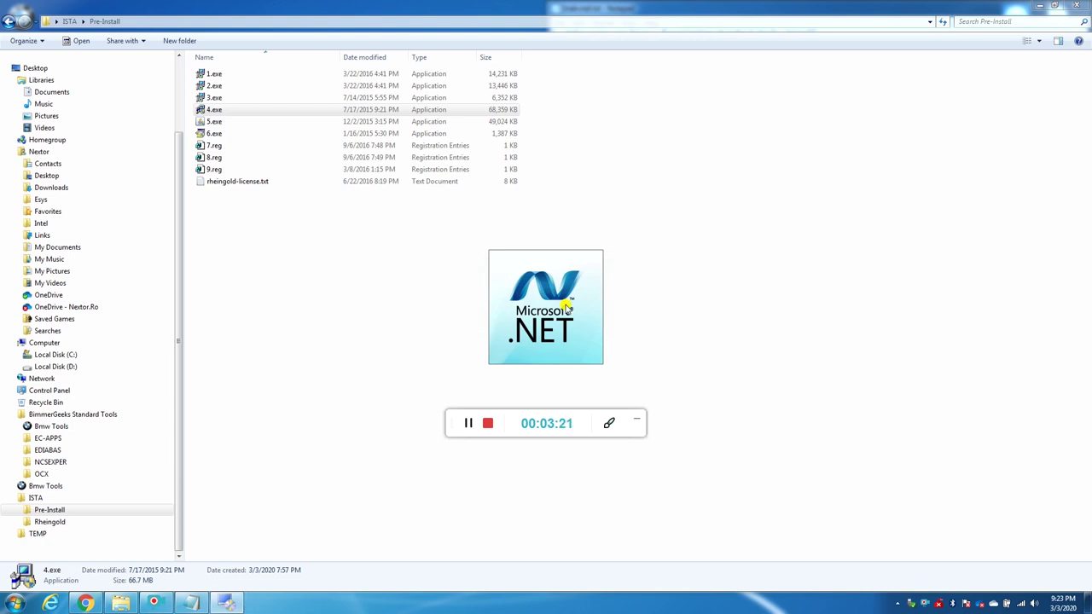
left_click_drag(550, 173, 550, 97)
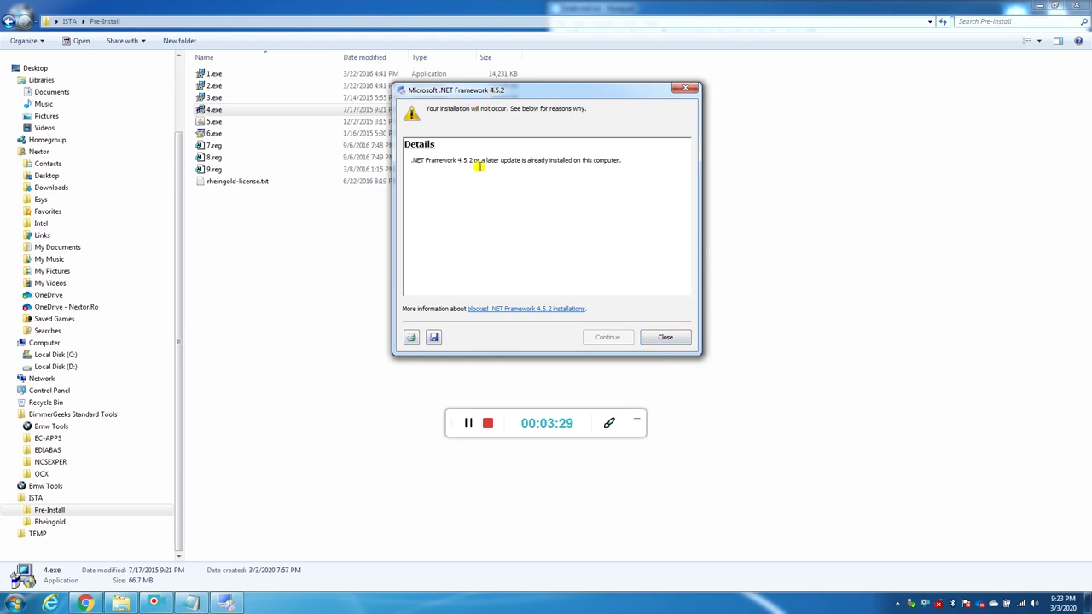
left_click_drag(527, 160, 602, 160)
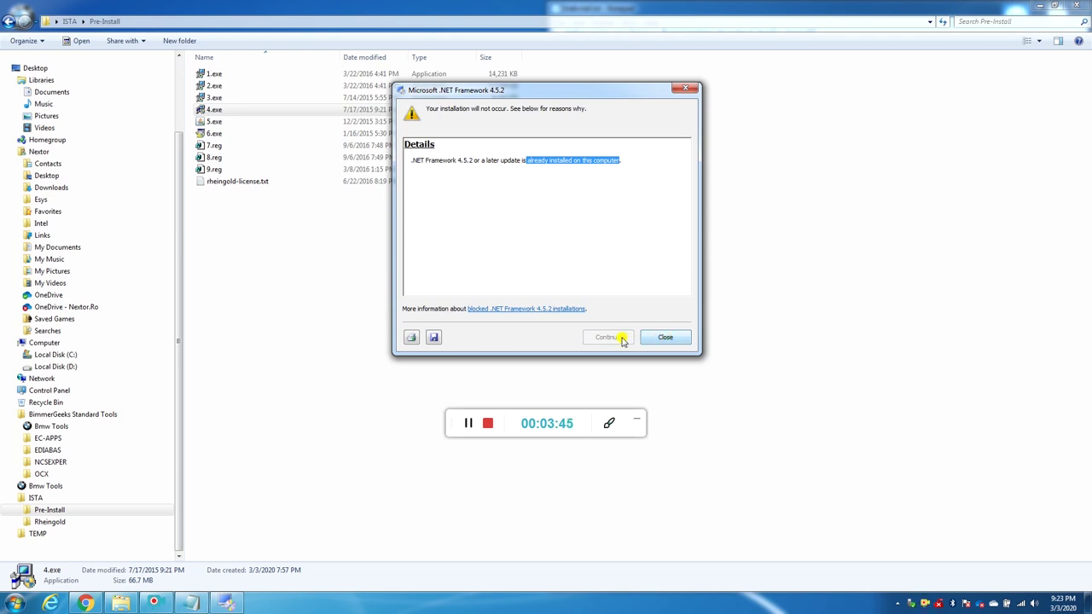
left_click(664, 338)
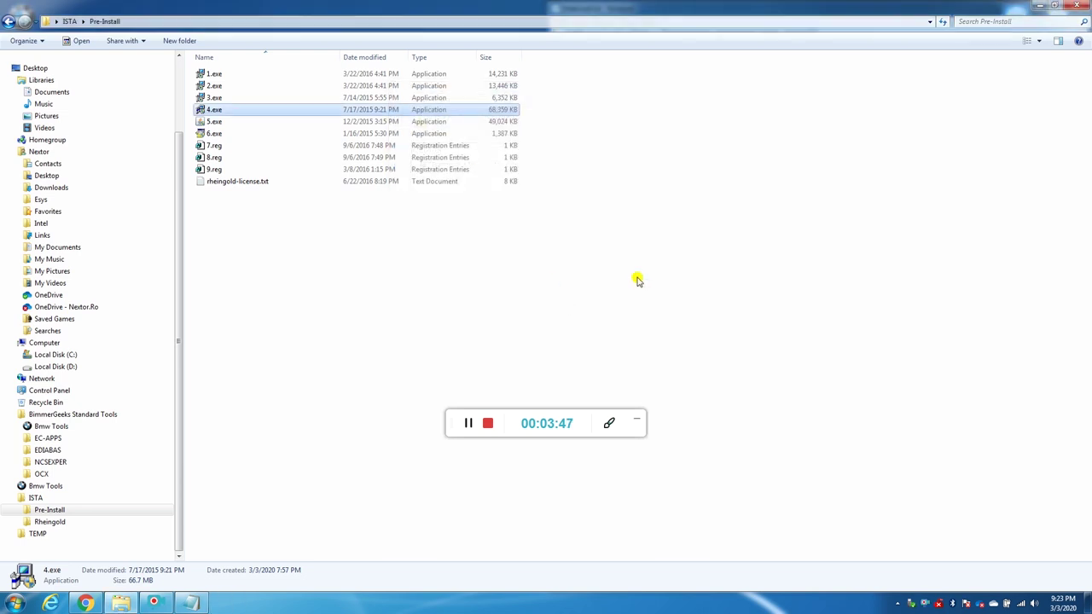
Step: Install Java from 5.exe, close its version verification page, and minimize the browser
double_click(212, 122)
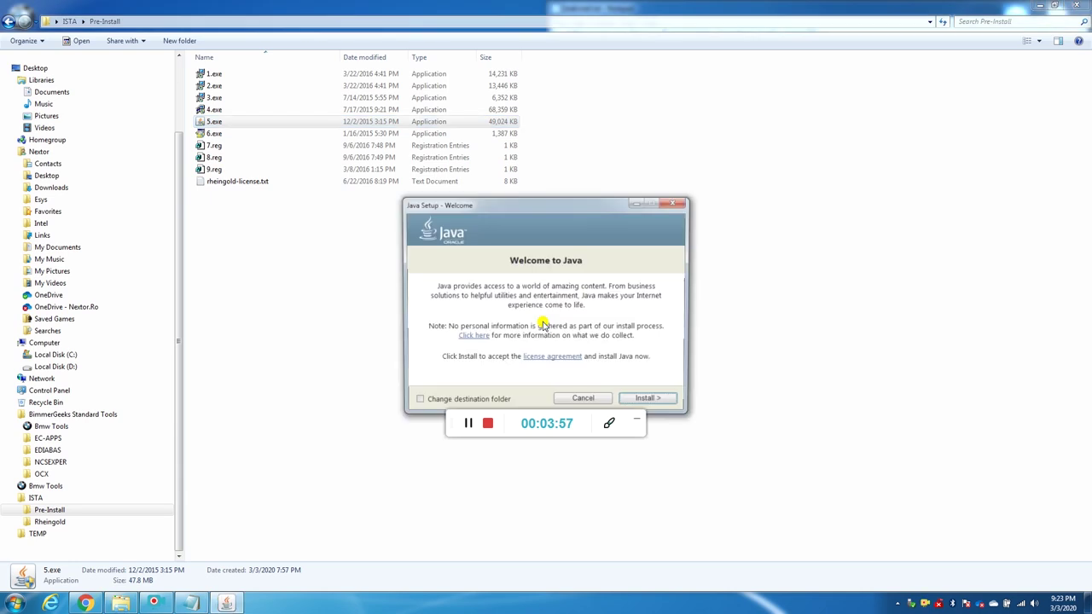
left_click(666, 403)
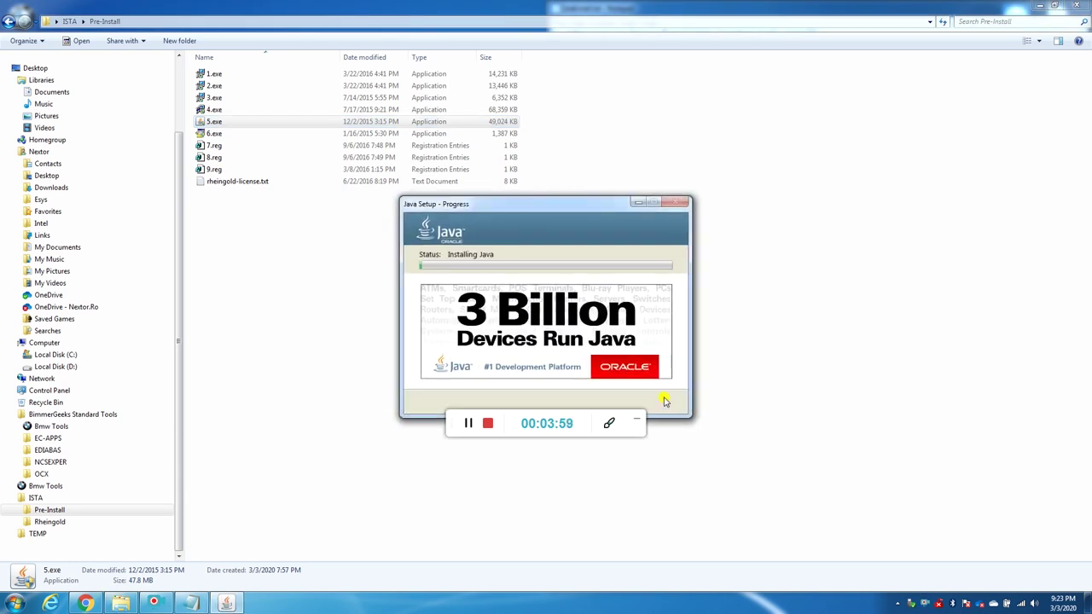
left_click_drag(551, 205, 541, 130)
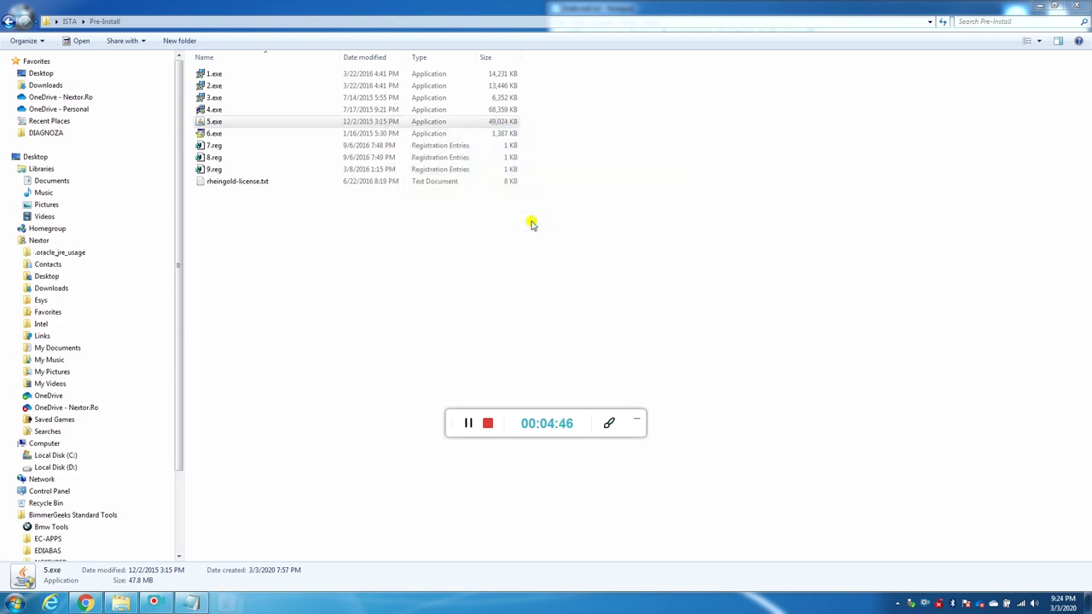
left_click(674, 407)
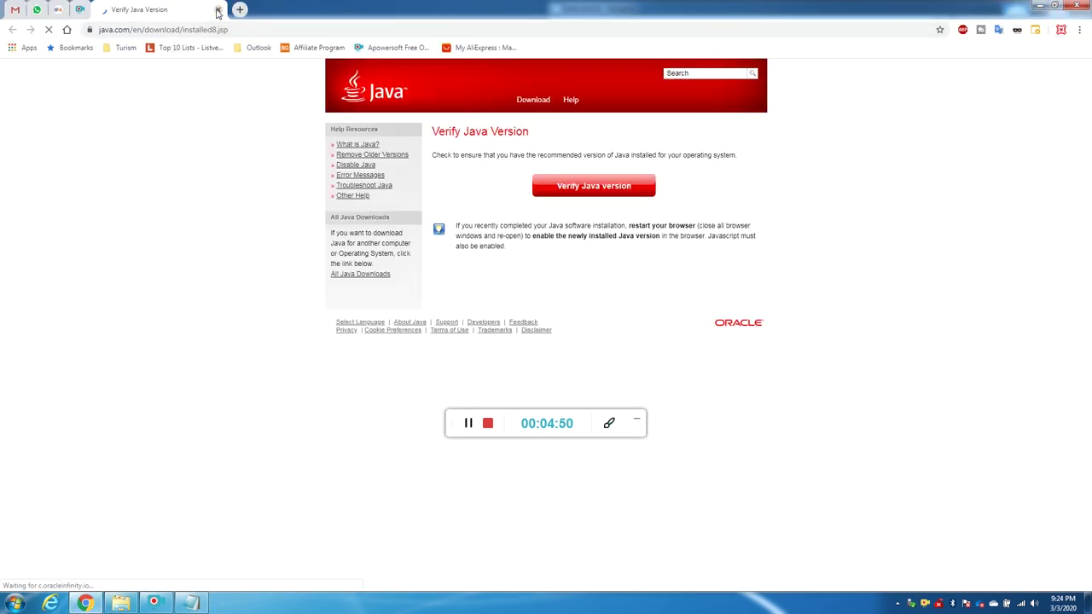
left_click(216, 10)
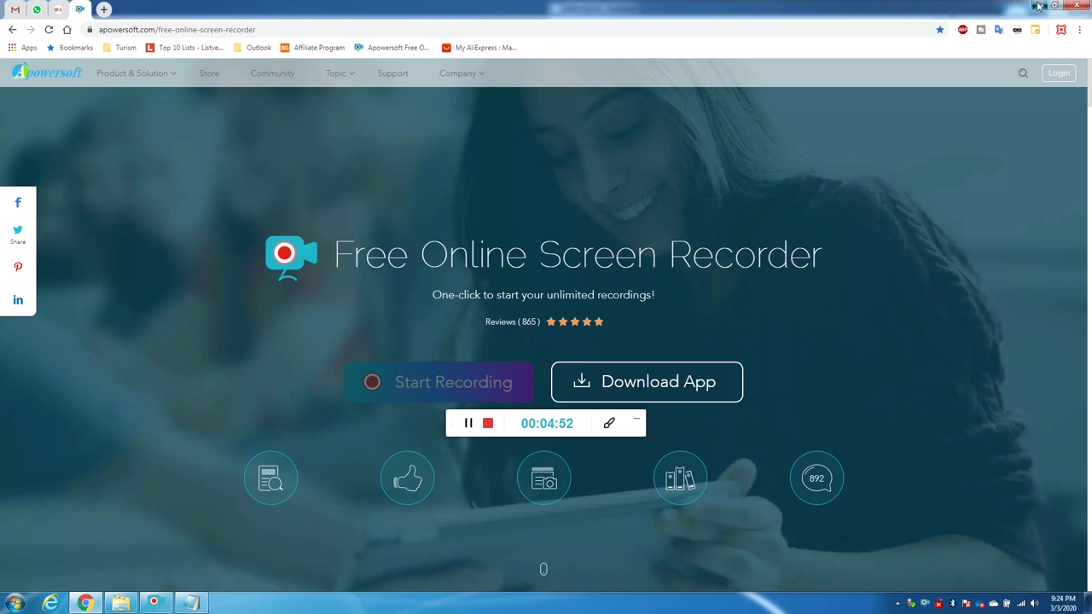
left_click(1038, 5)
Step: Merge 7.reg from the Pre-Install folder into the registry and dismiss the confirmation
left_click(214, 135)
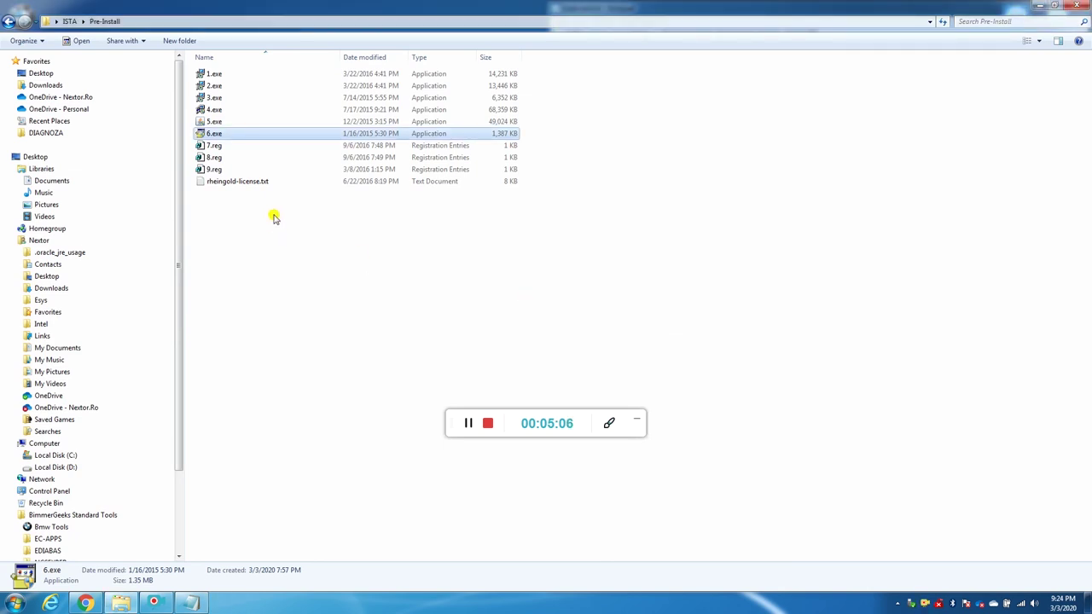
left_click(233, 147)
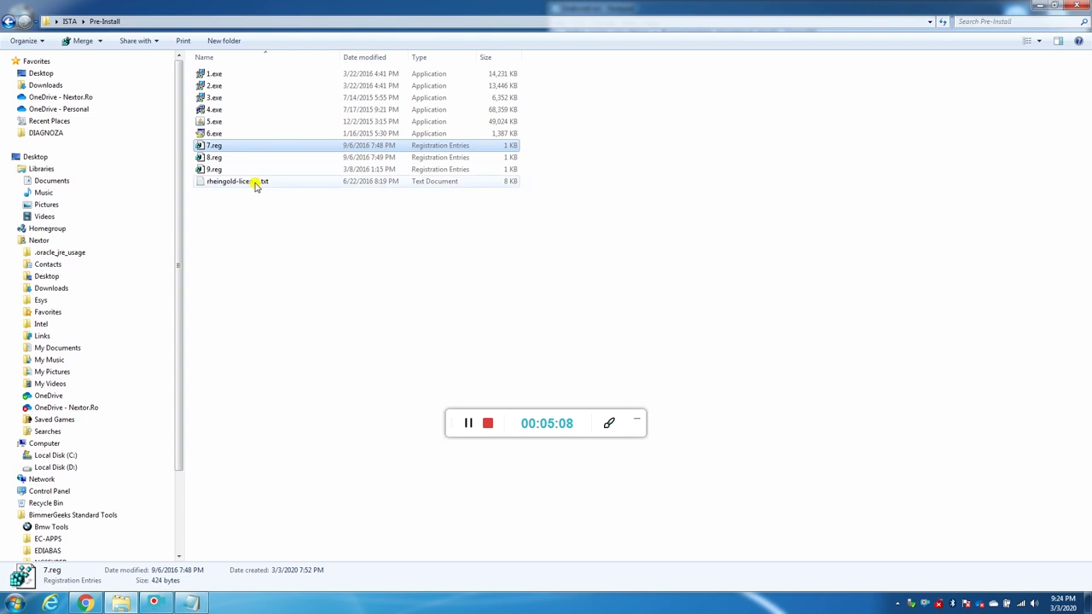
double_click(214, 147)
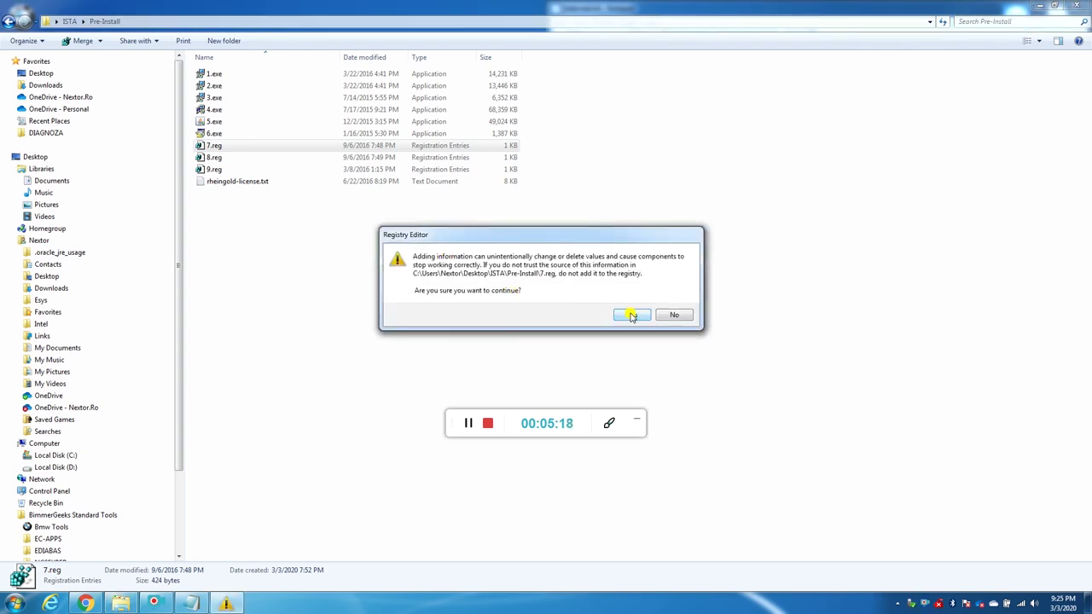
left_click(632, 317)
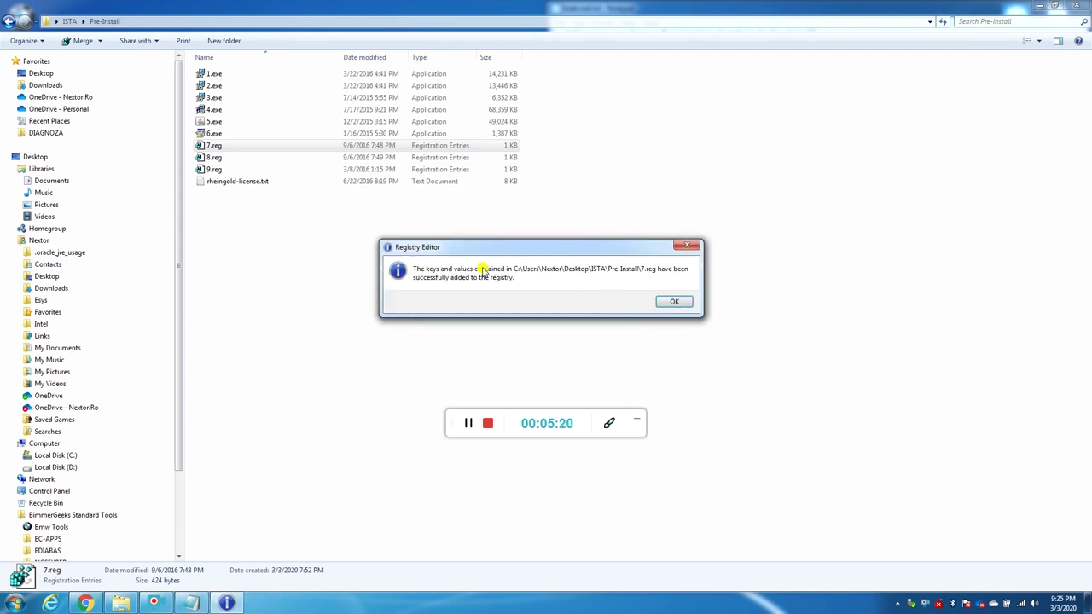
left_click(684, 300)
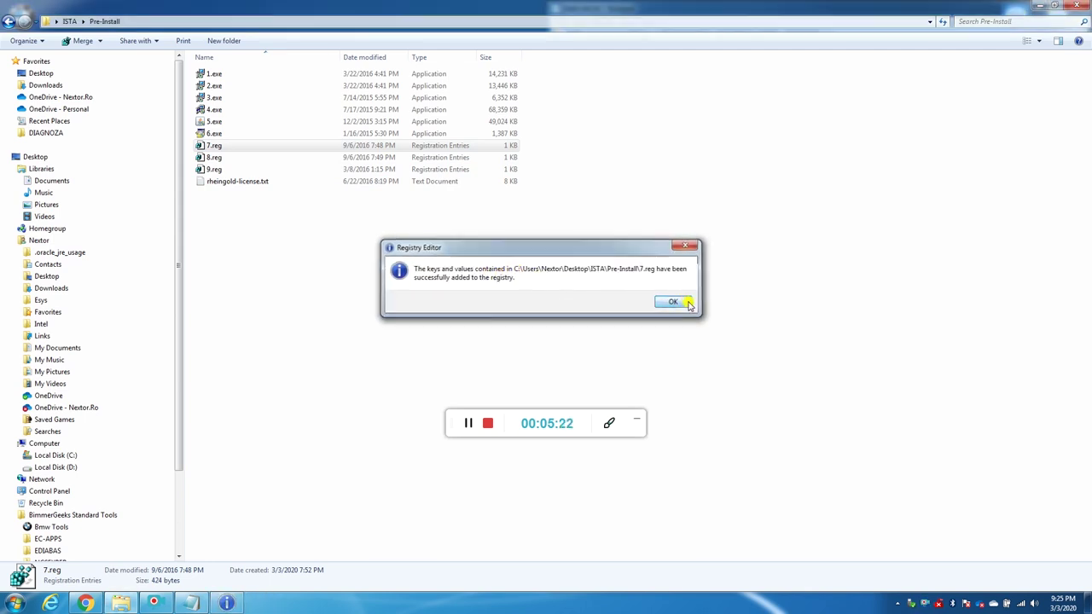
Step: Open 7.reg for editing to view its contents, and close it
right_click(218, 144)
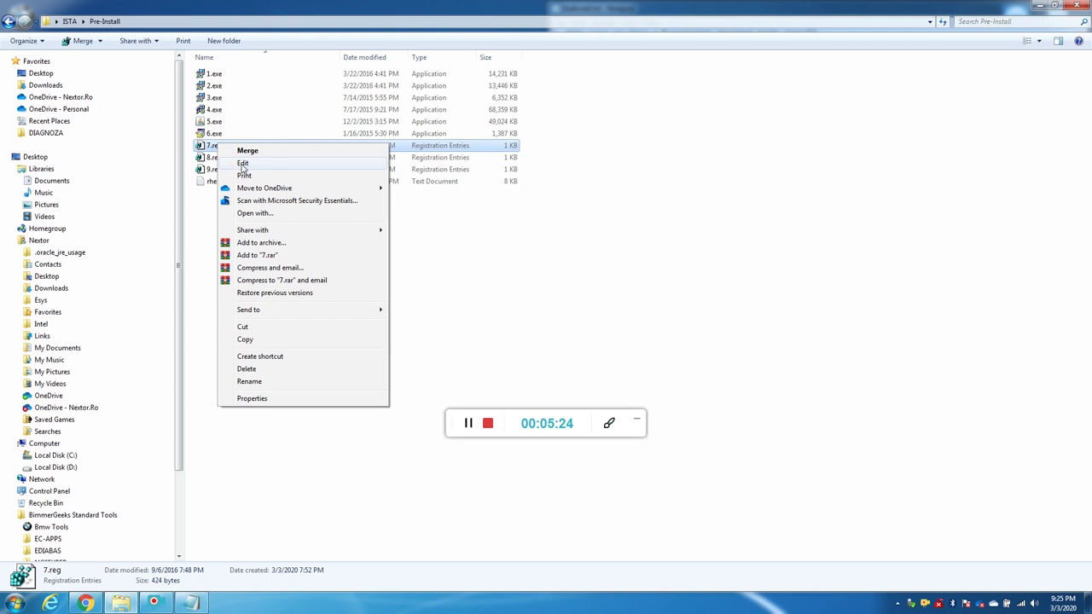
left_click(243, 164)
left_click_drag(509, 249, 381, 203)
left_click(369, 179)
left_click(369, 179)
Step: Merge 8.reg and 9.reg from the Pre-Install folder into the registry, accepting the prompts and dismissing the confirmations
left_click(223, 156)
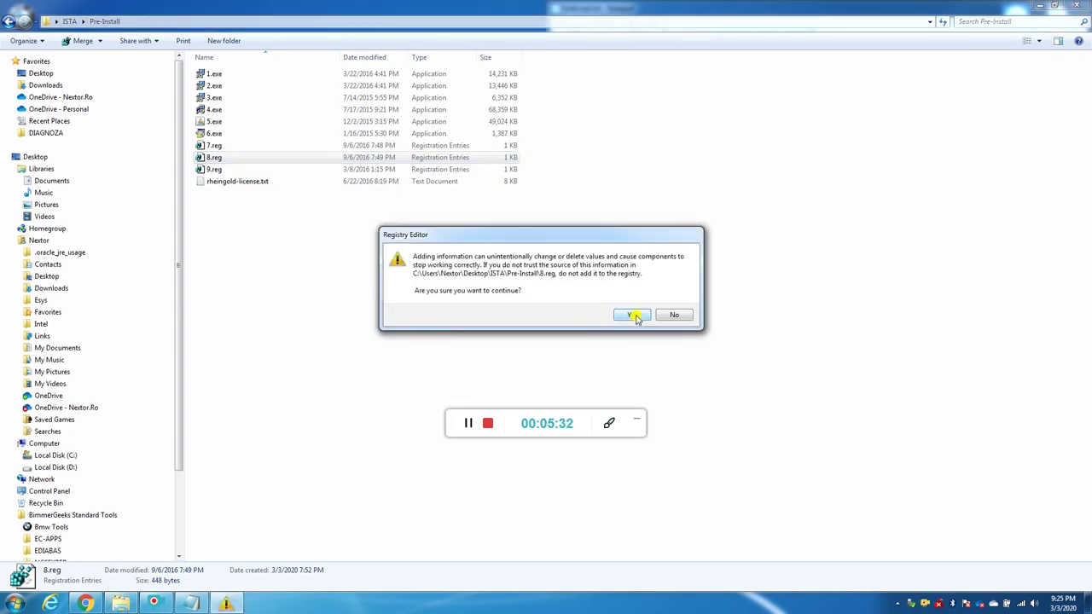
left_click(634, 318)
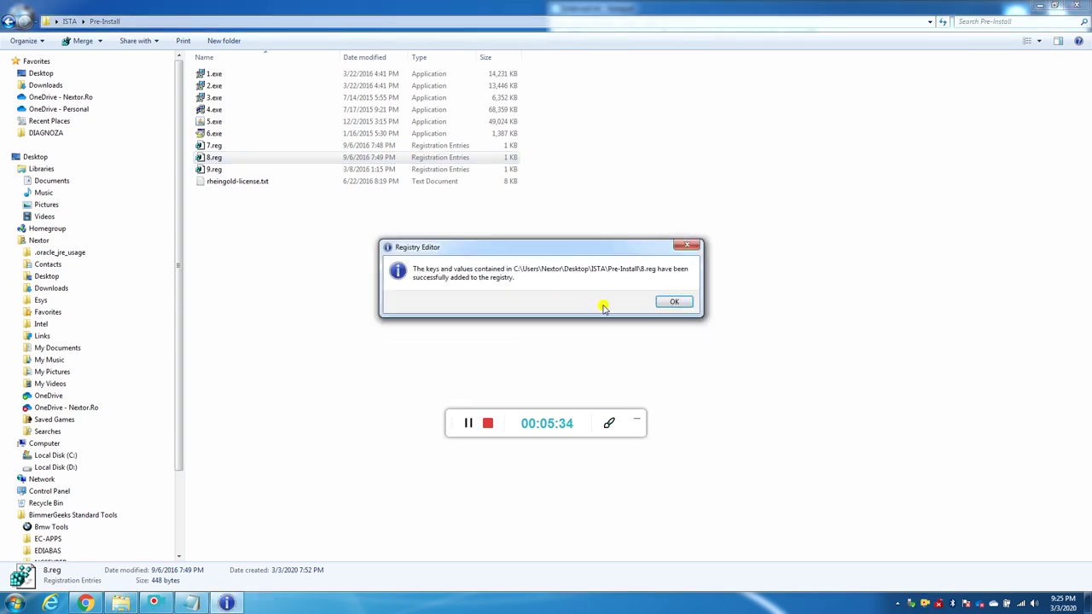
left_click(671, 303)
double_click(212, 170)
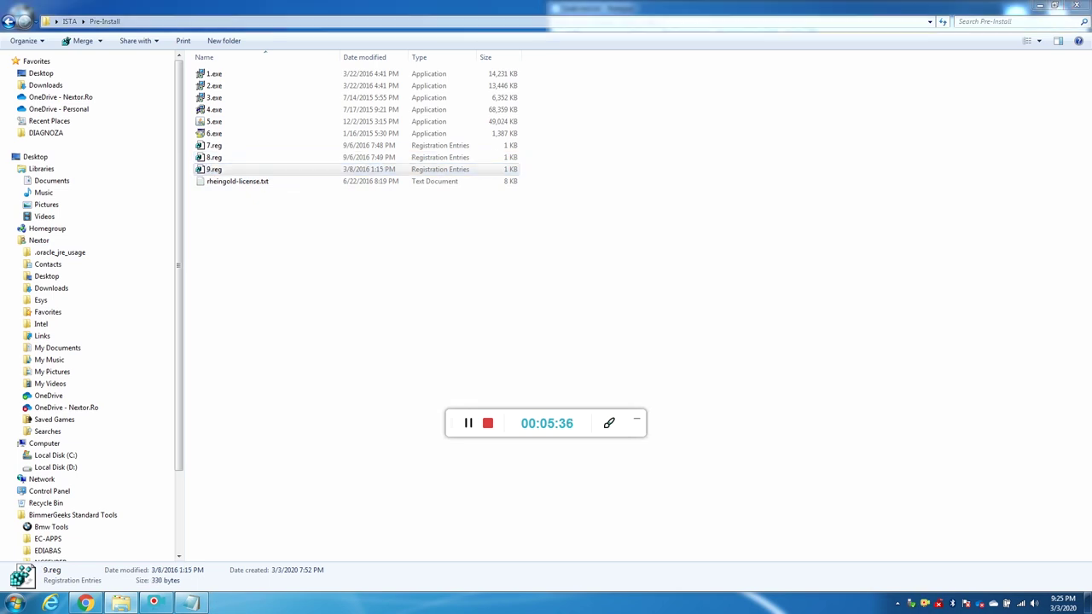
left_click(627, 316)
left_click(671, 302)
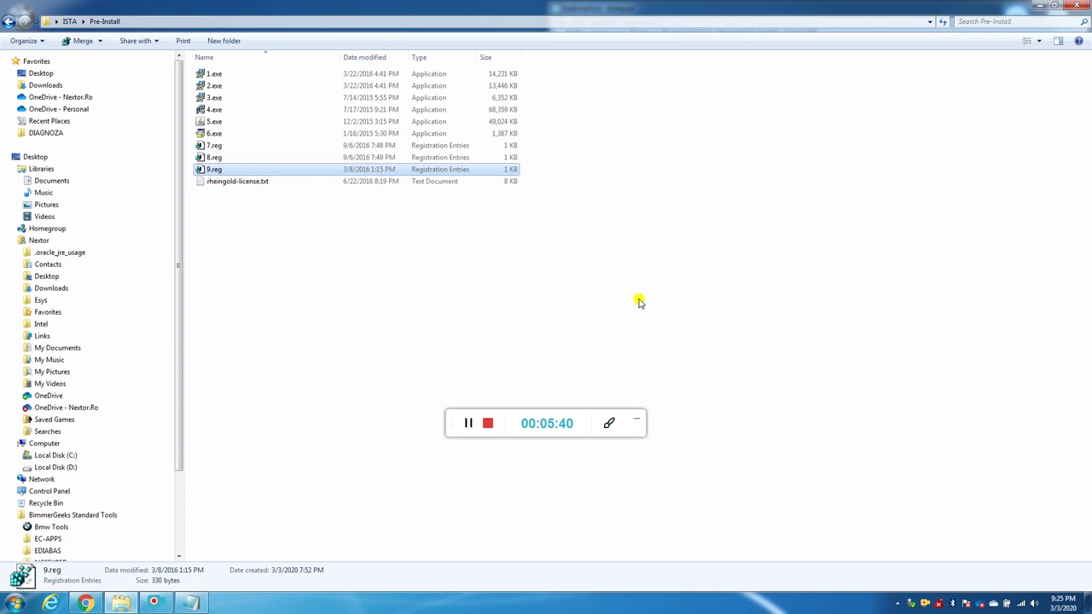
Step: Open rheingold-license.txt for a look and review steps 2 and 3 of the instructions in IstaInstall.txt
double_click(247, 183)
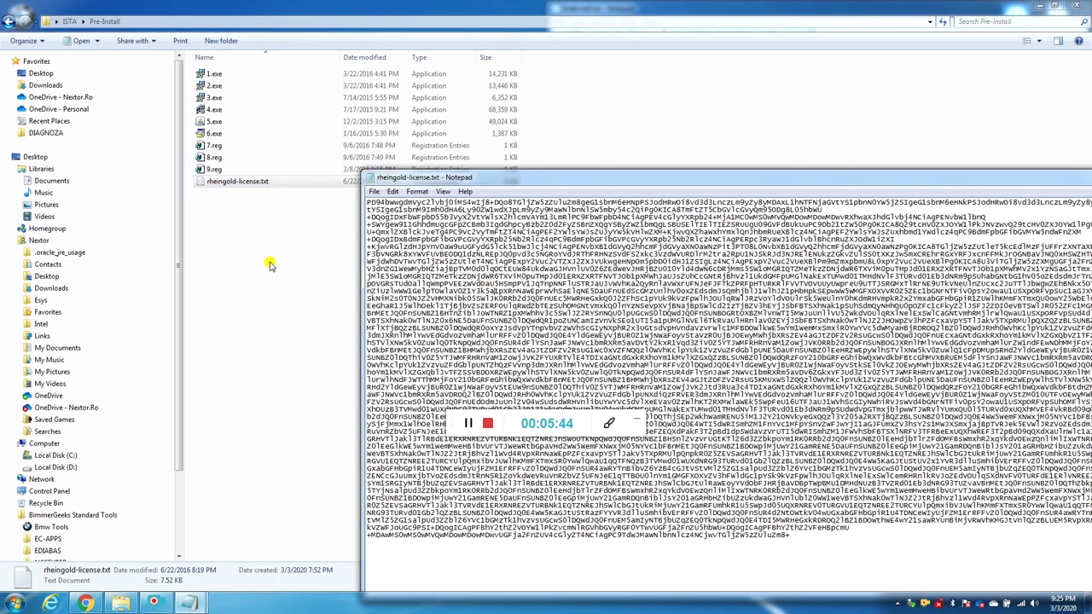
left_click(239, 282)
mouse_move(186, 602)
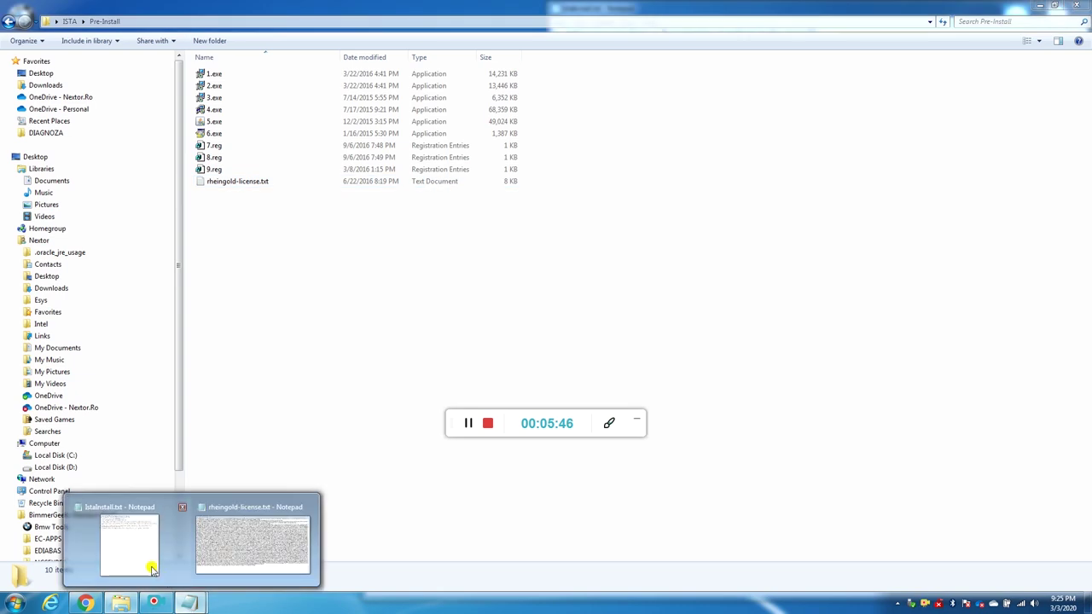
left_click(166, 580)
left_click_drag(565, 55, 787, 54)
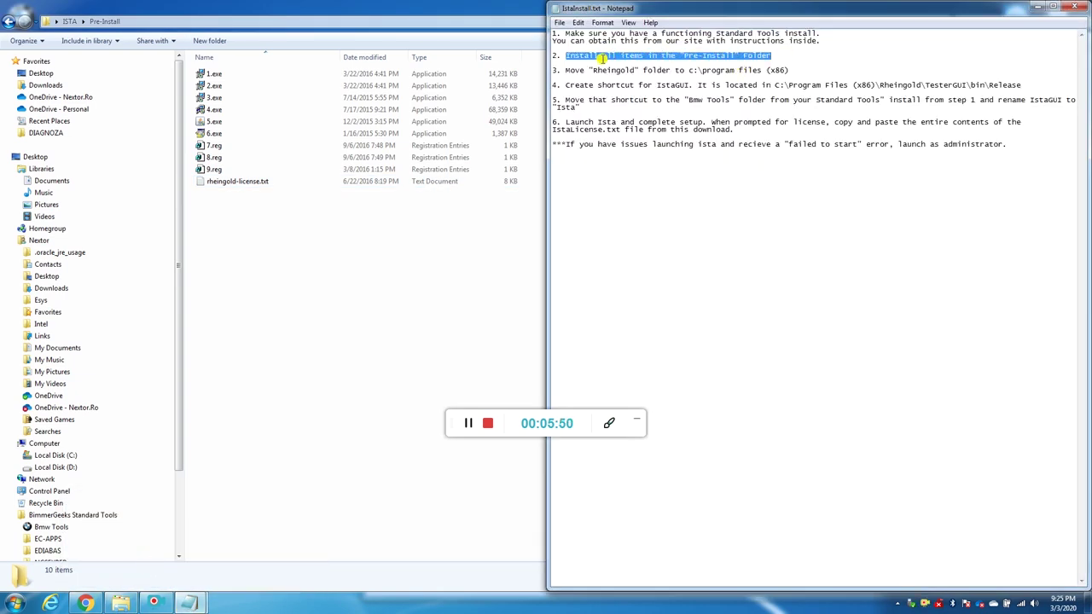
left_click_drag(684, 55, 731, 55)
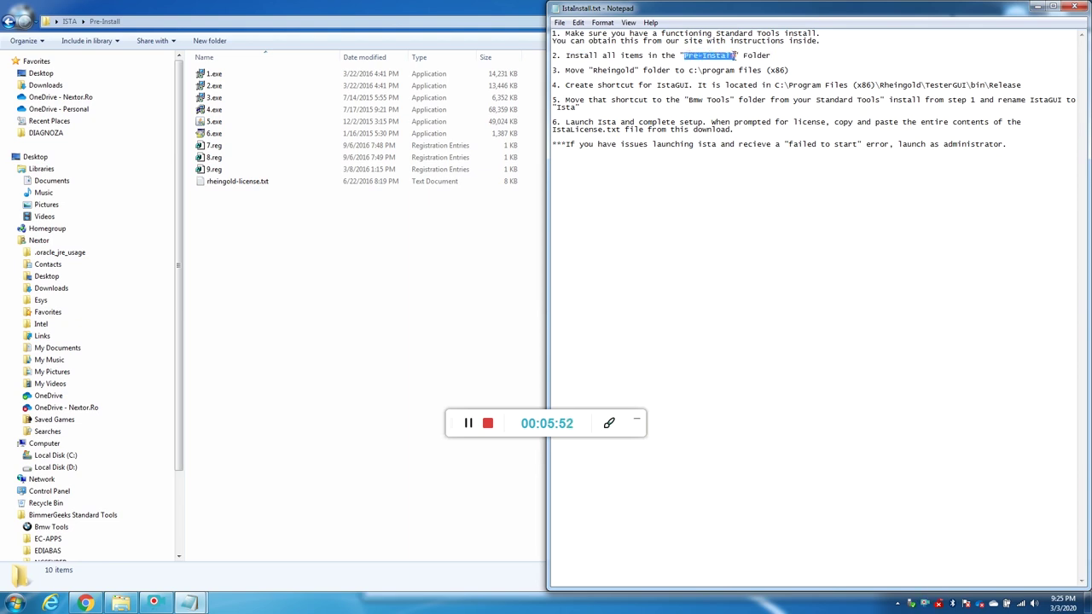
left_click(598, 71)
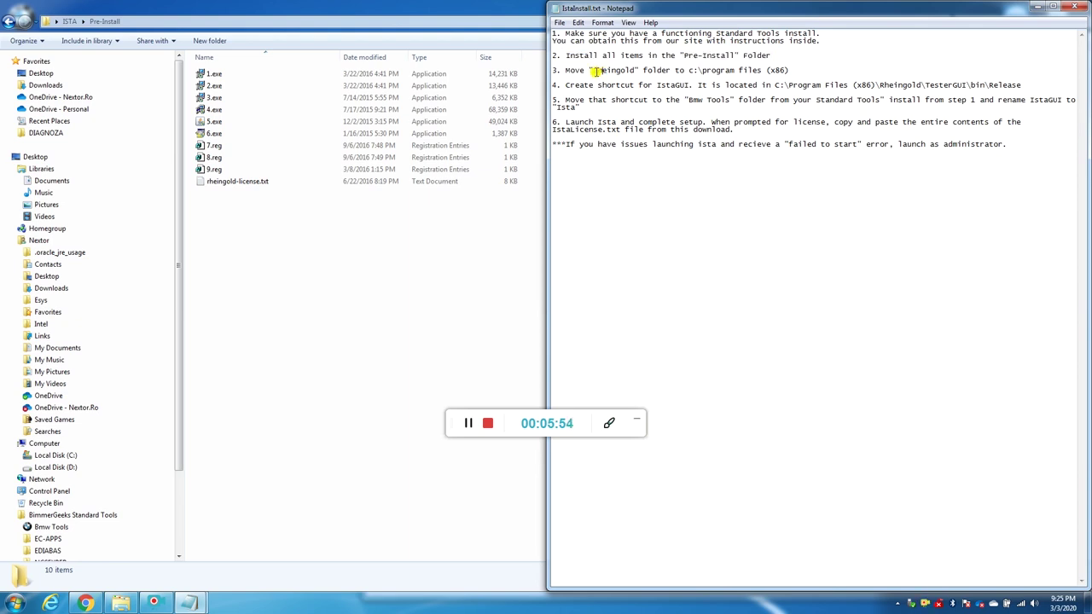
left_click_drag(592, 71, 627, 72)
left_click_drag(798, 73, 771, 73)
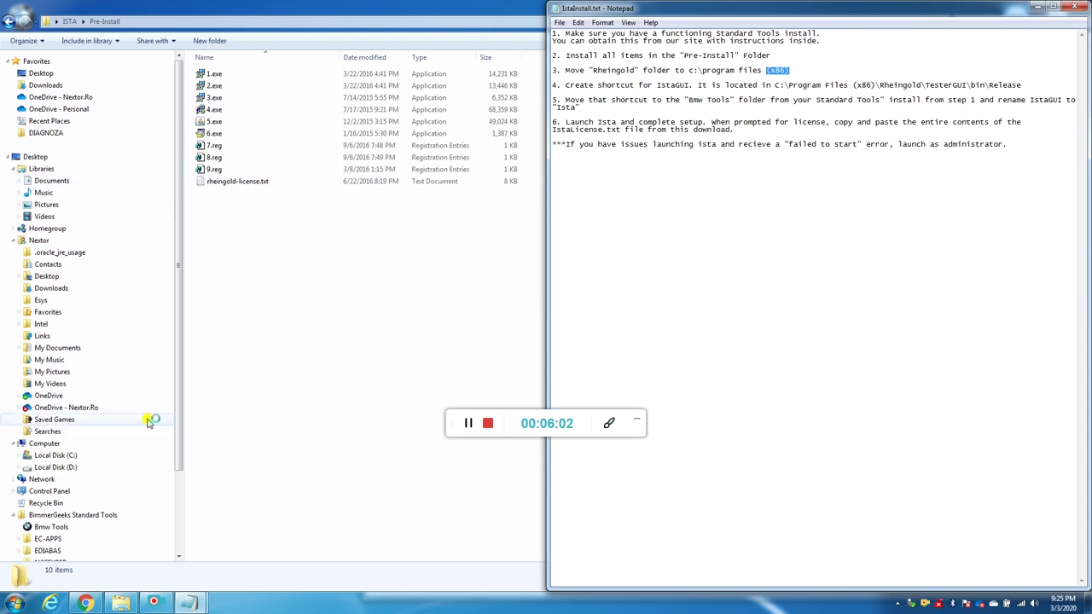
Step: Go up to the ISTA folder and cut the Rheingold folder
left_click(75, 21)
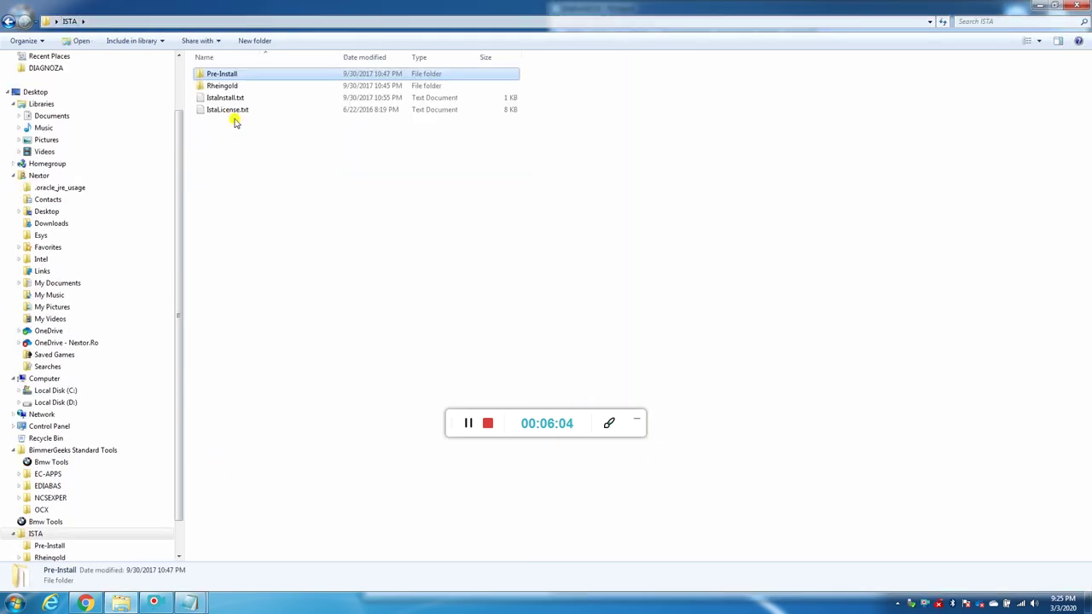
left_click(226, 87)
right_click(226, 87)
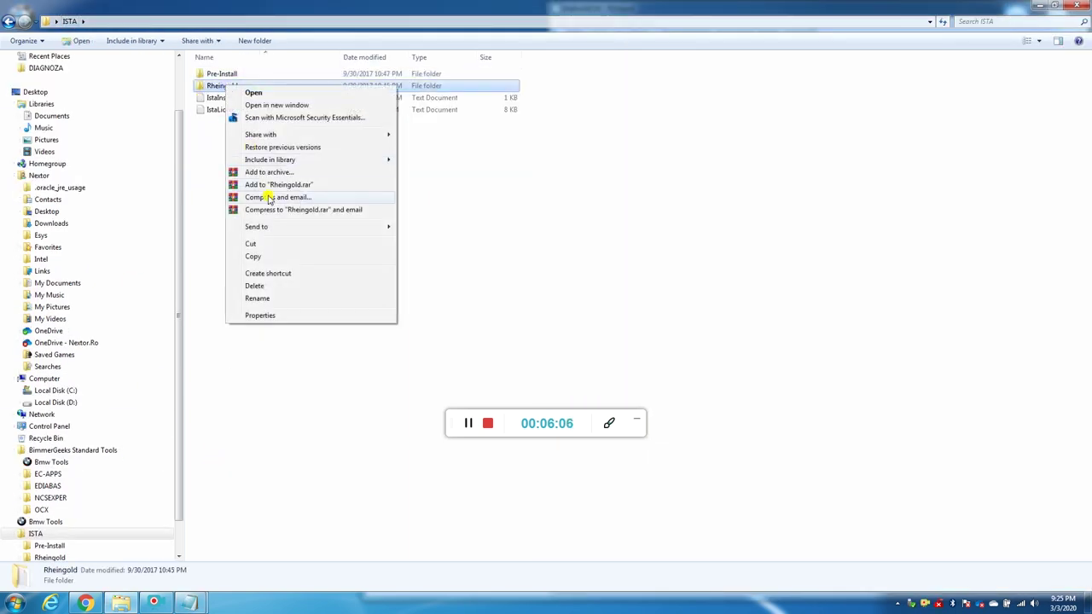
left_click(253, 257)
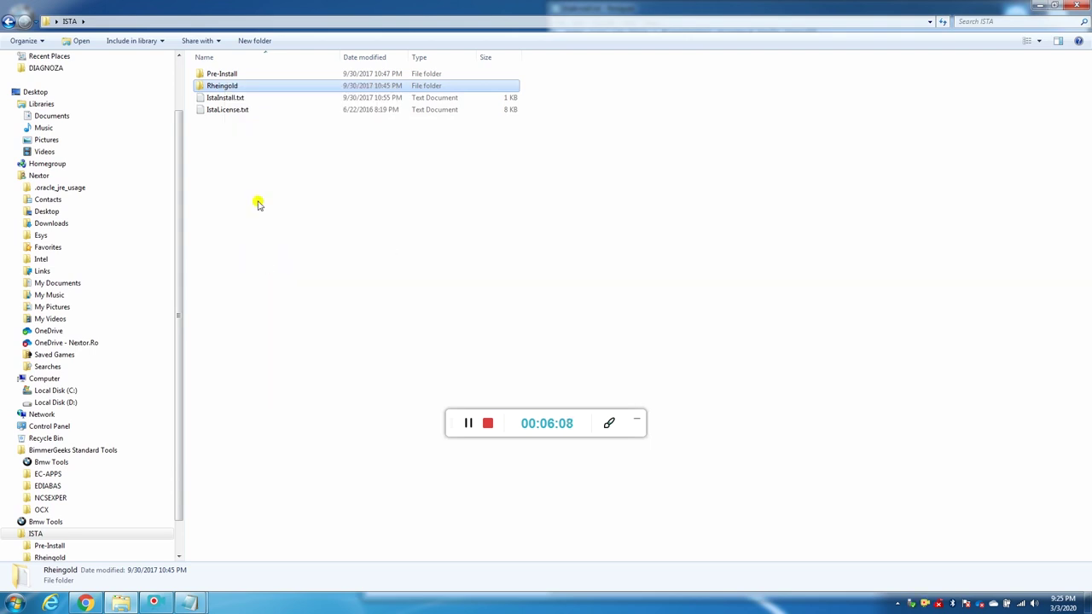
right_click(232, 87)
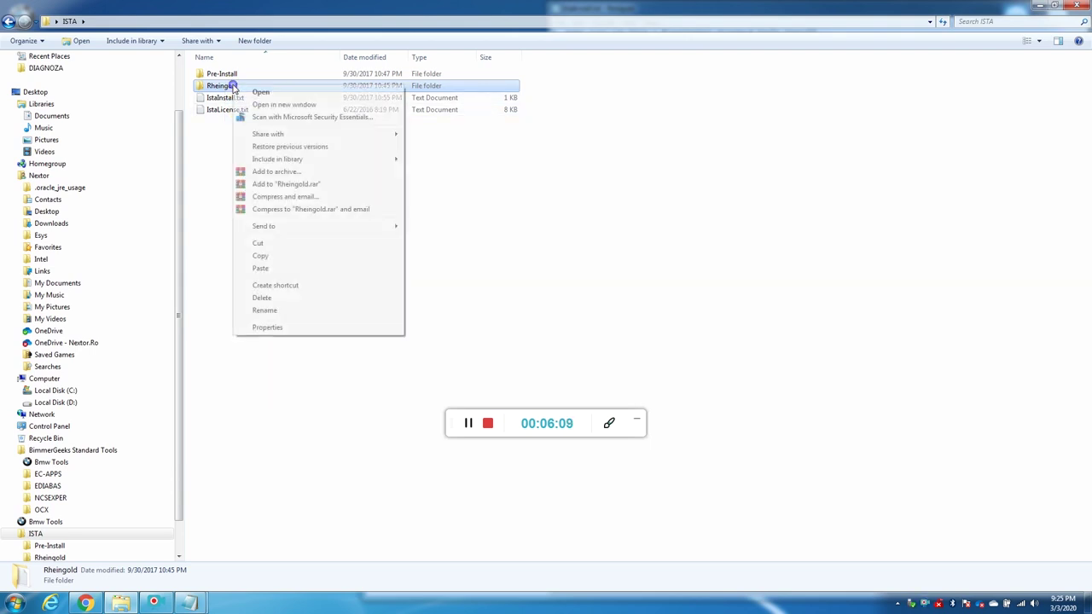
left_click(261, 243)
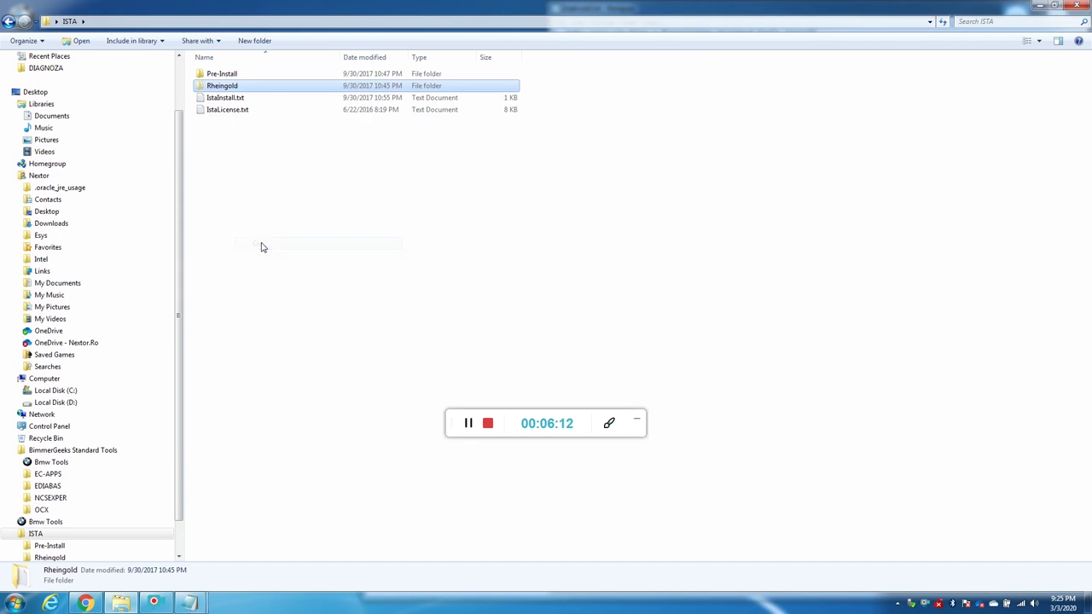
Step: Paste the Rheingold folder into C:\Program Files, granting administrator permission and expanding the transfer details
left_click(62, 391)
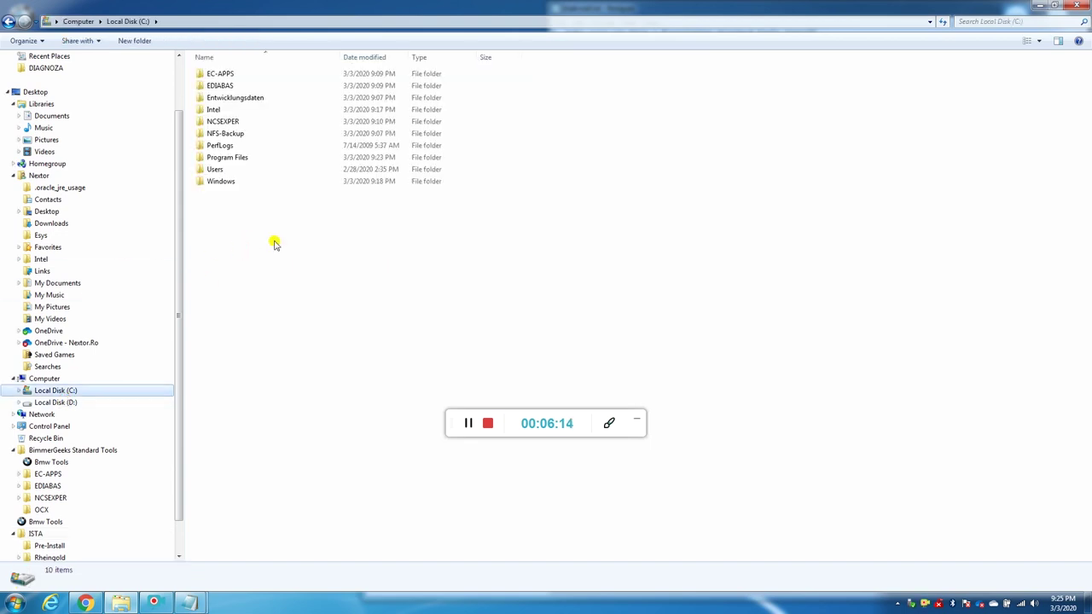
left_click(230, 159)
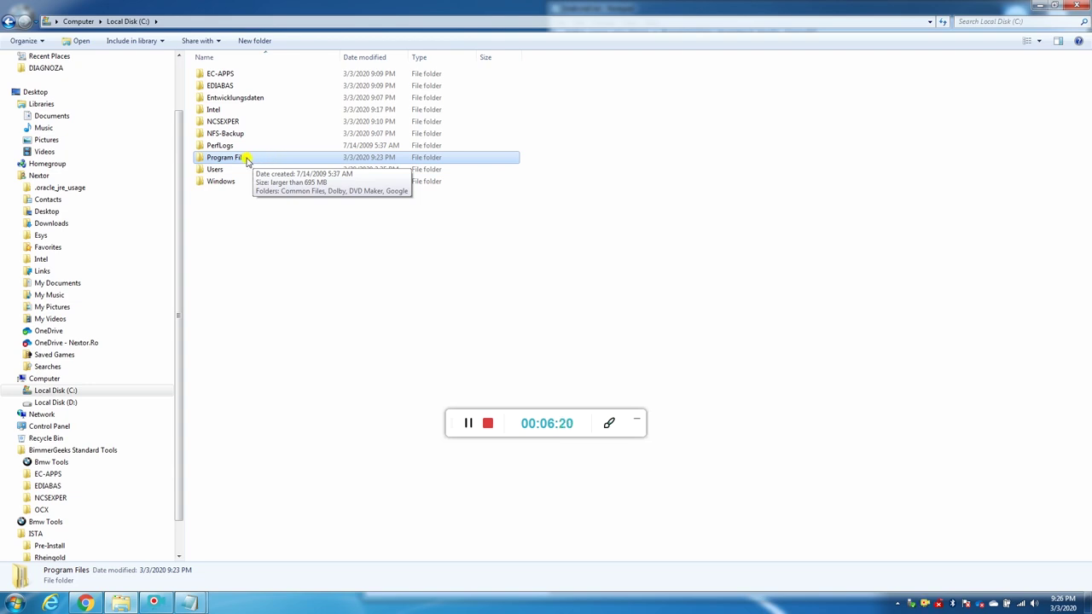
double_click(228, 162)
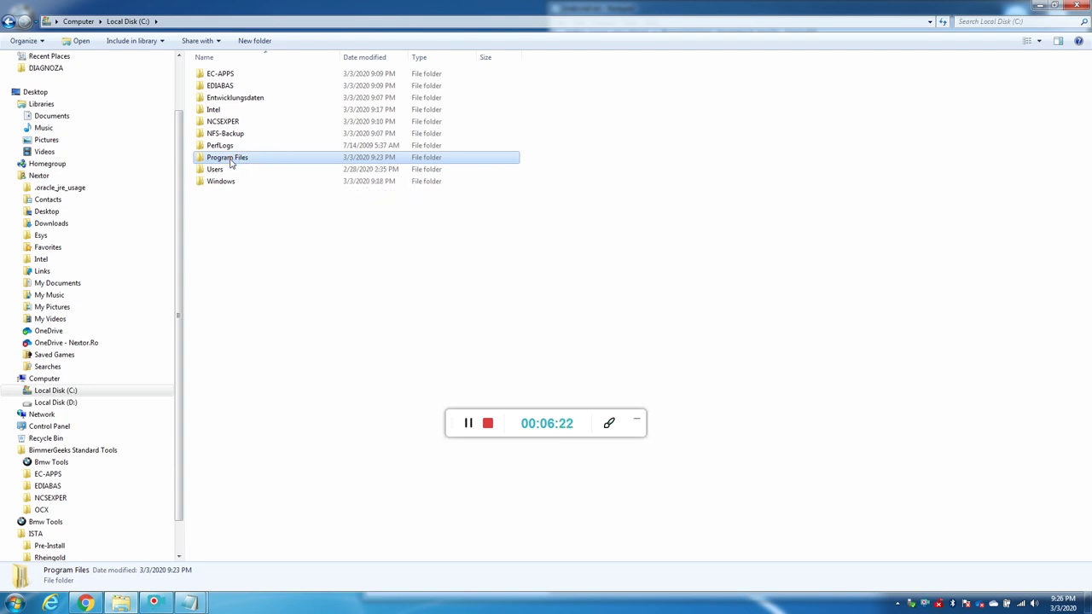
right_click(233, 469)
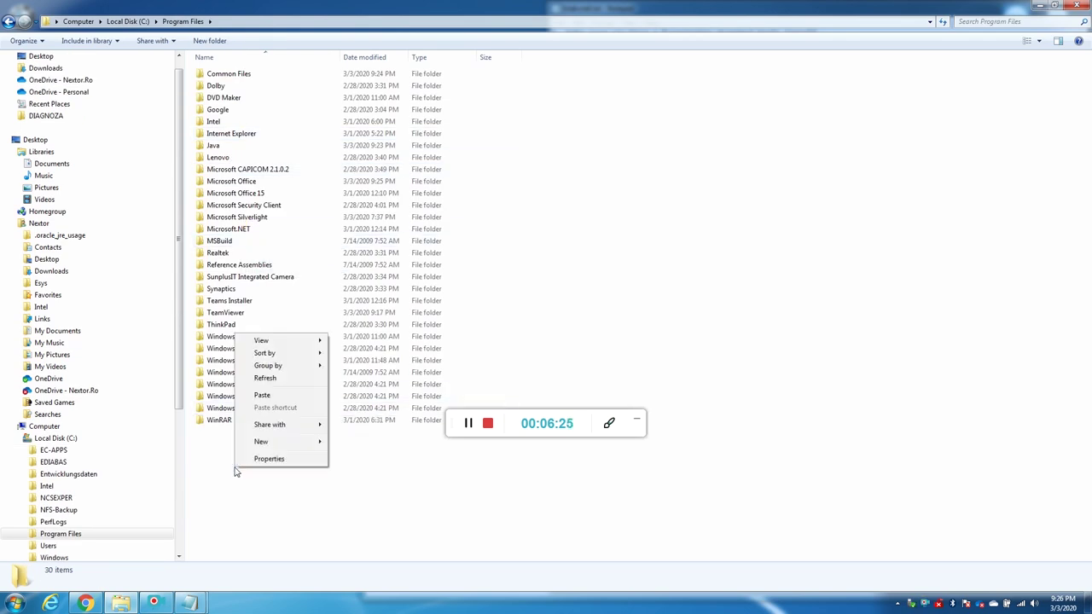
left_click(262, 396)
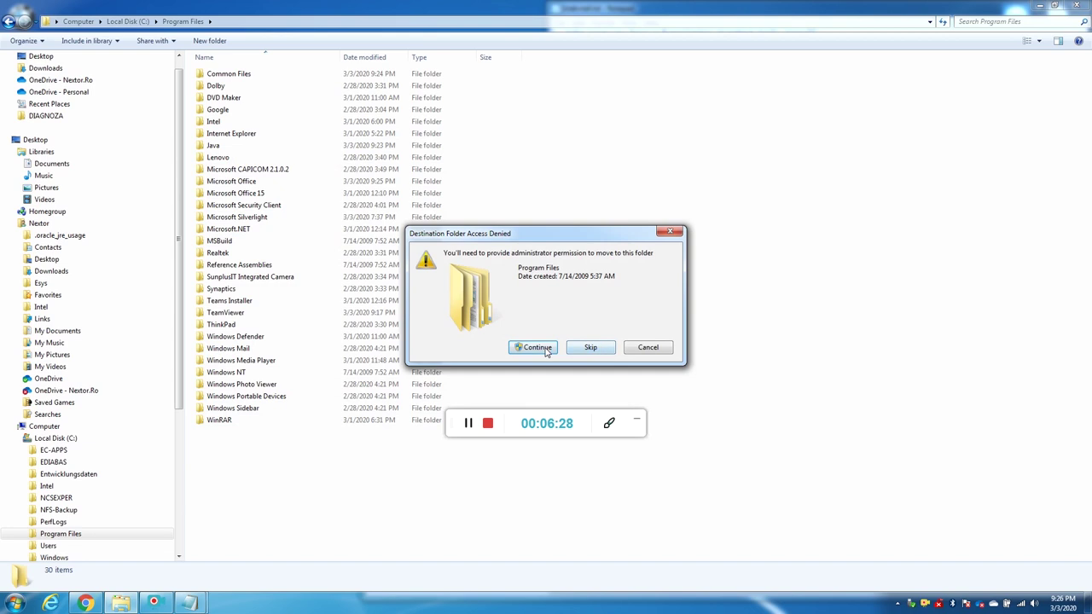
left_click(537, 348)
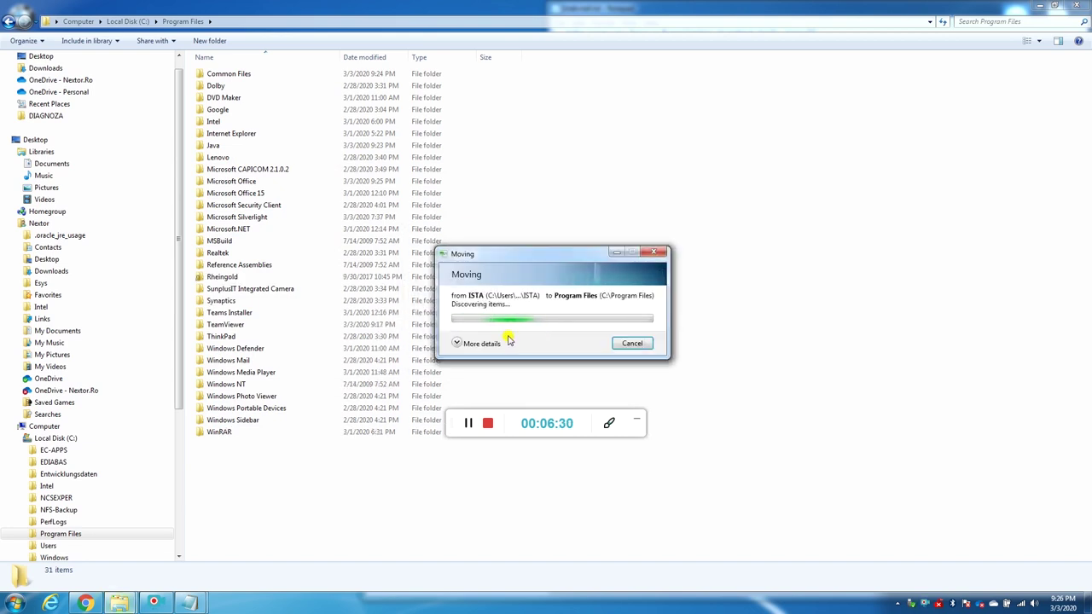
left_click(456, 343)
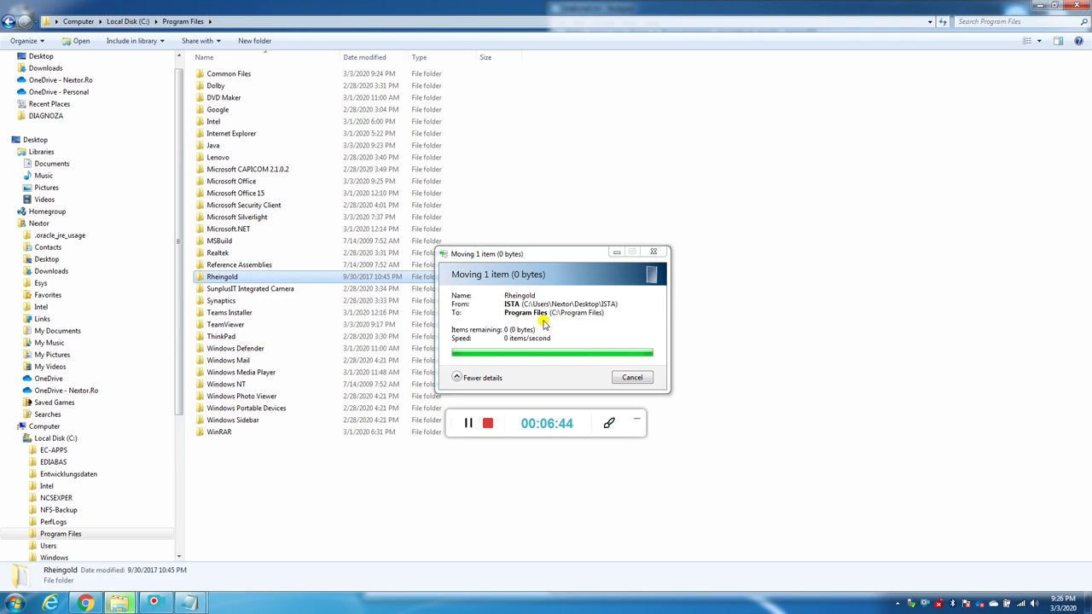
Step: Read step 4 of IstaInstall.txt for the IstaGUI shortcut and its folder path
left_click(189, 602)
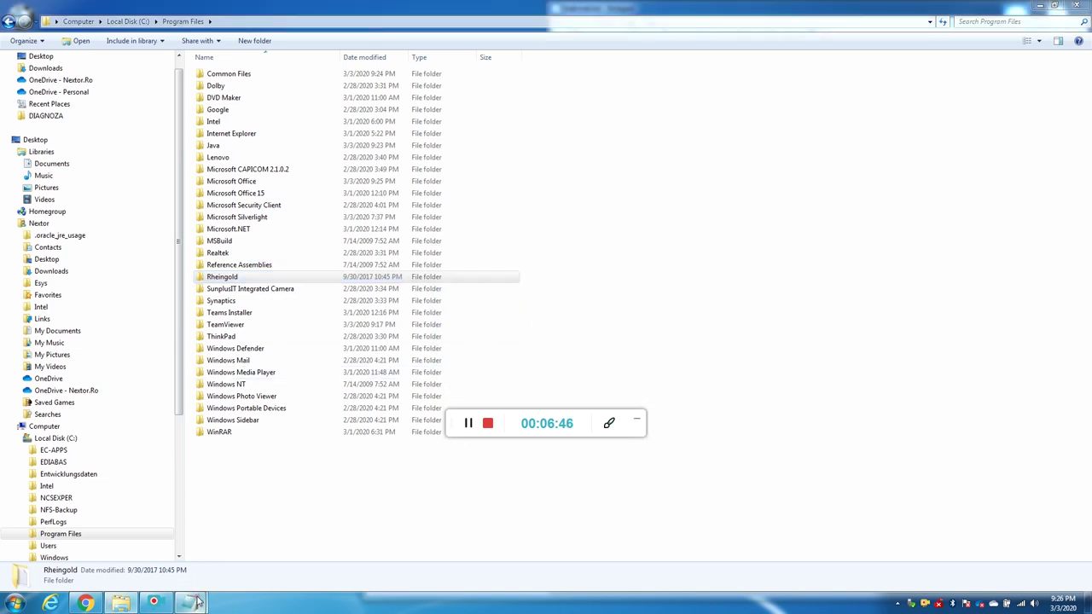
left_click(670, 85)
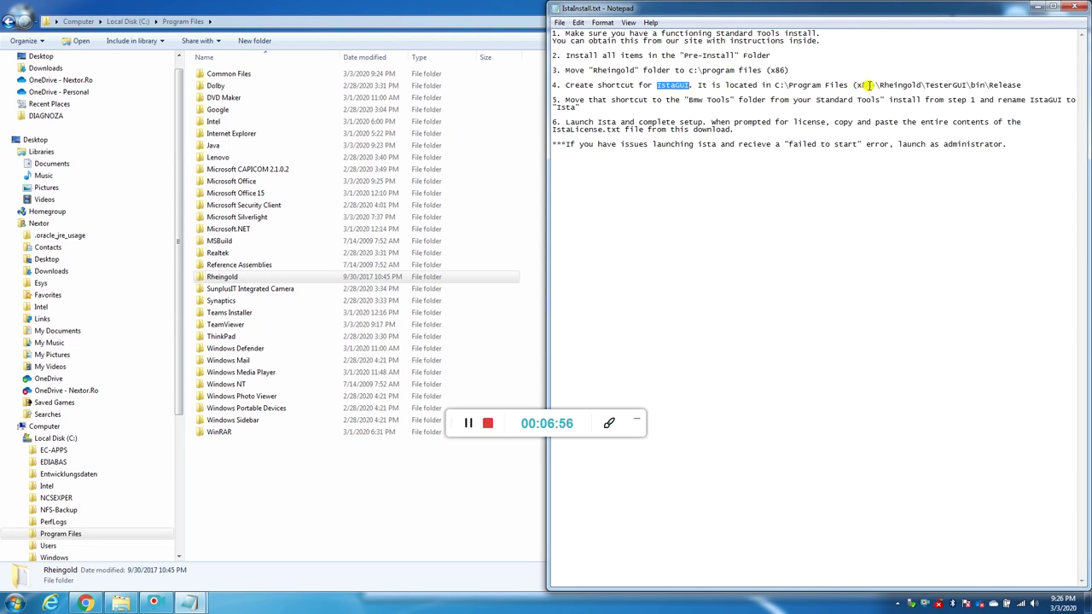
left_click_drag(884, 84, 992, 85)
left_click(941, 84)
Step: Open the Rheingold\TesterGUI\bin\Release folder in C:\Program Files
left_click(240, 278)
double_click(239, 279)
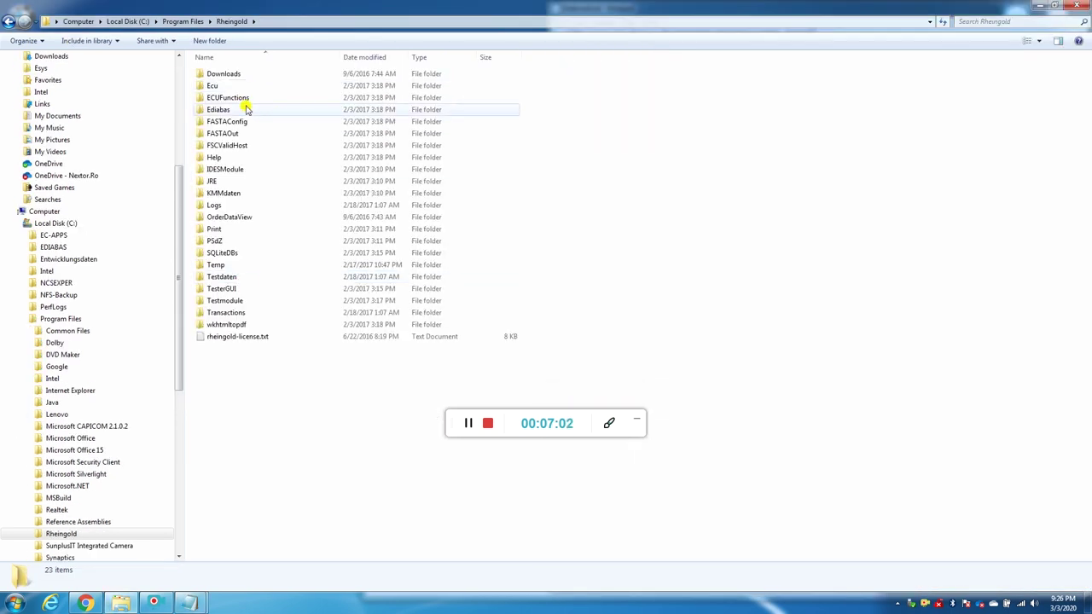
double_click(221, 288)
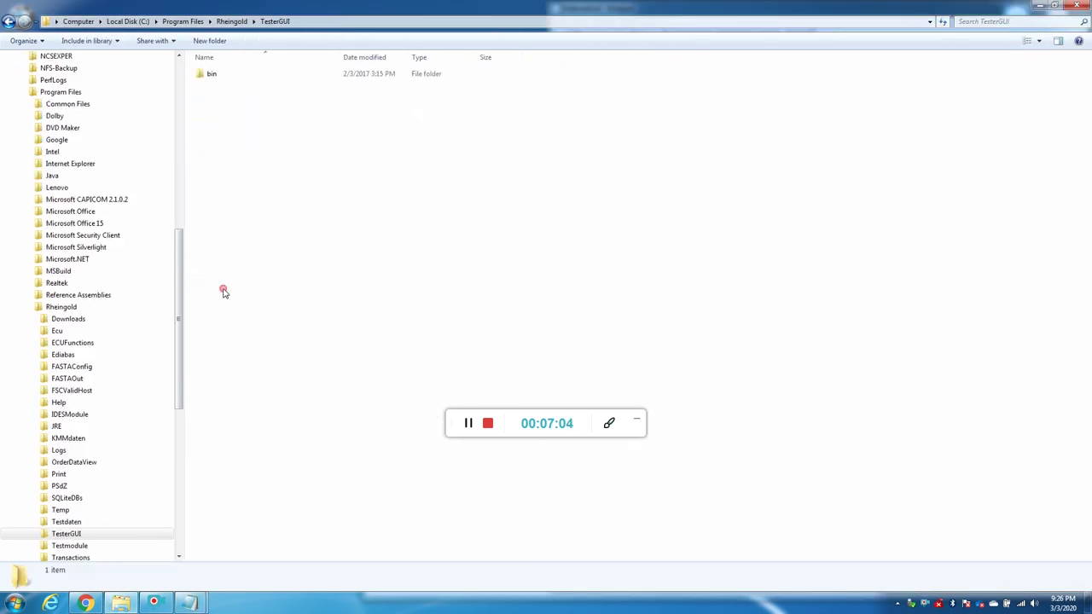
double_click(213, 77)
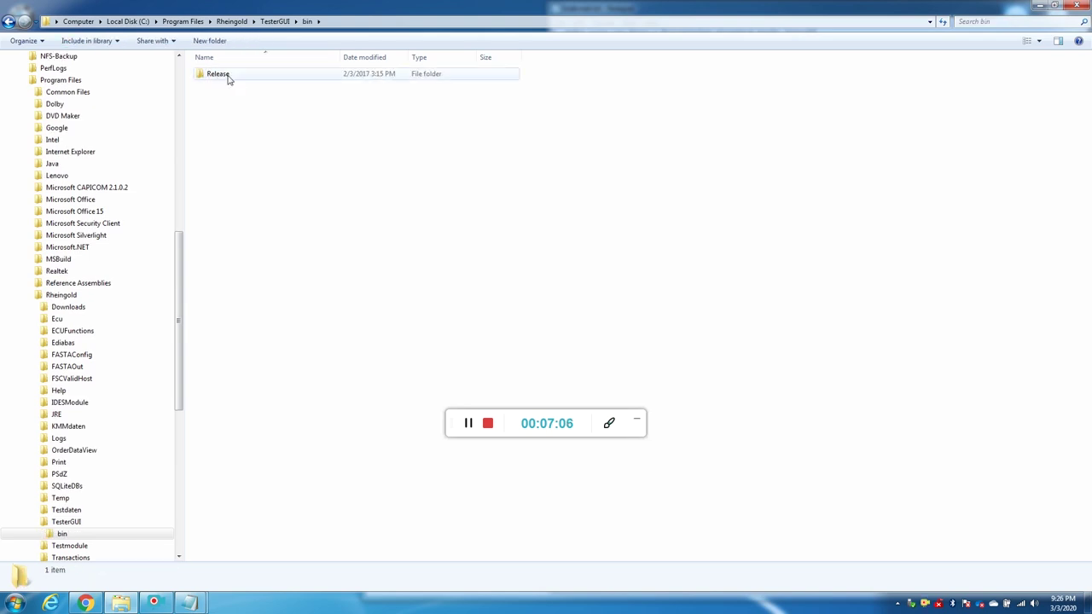
double_click(227, 77)
Step: Create a desktop shortcut for ISTAGUI.exe from the Release folder
left_click(228, 347)
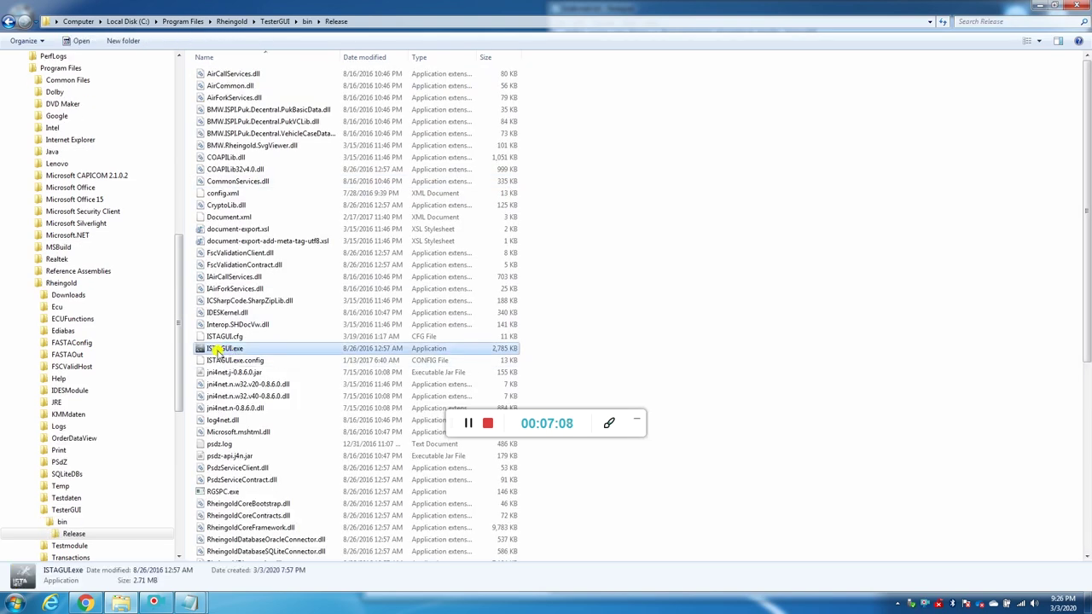
right_click(223, 350)
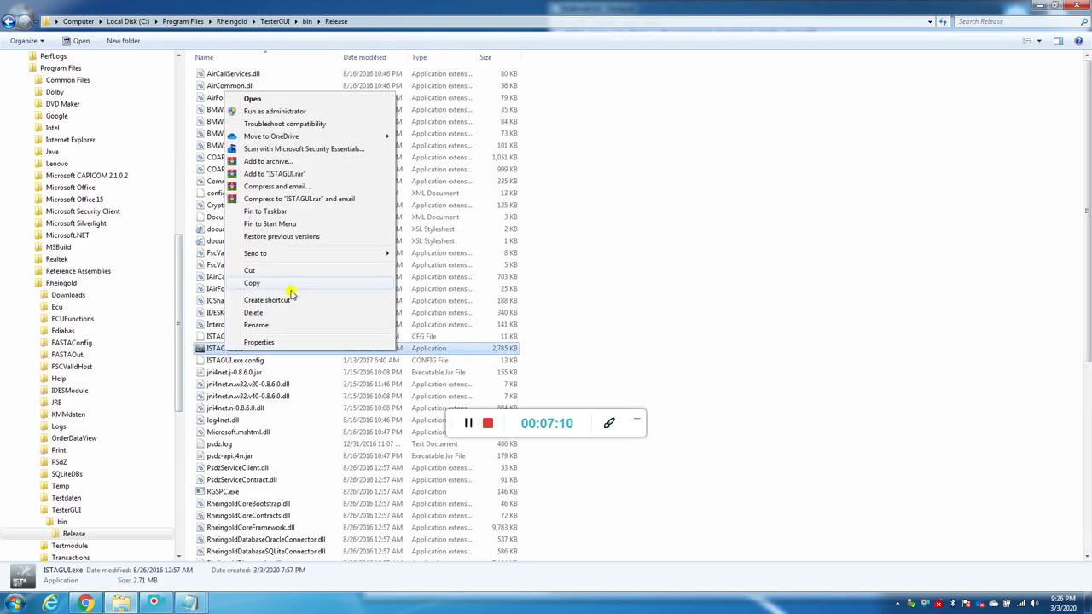
mouse_move(288, 253)
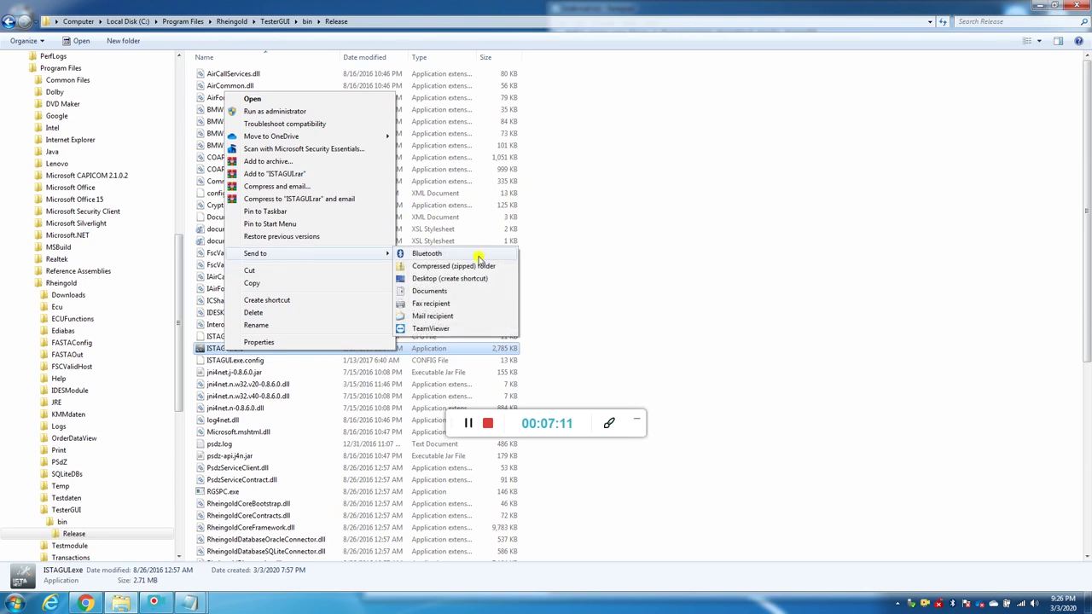
left_click(458, 270)
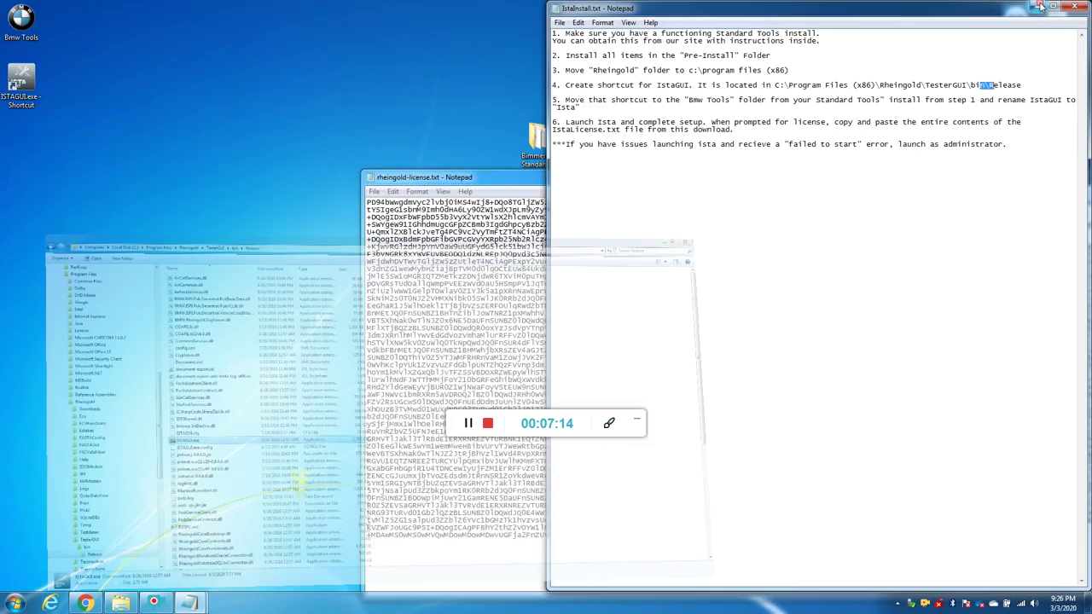
Step: Rename the ISTAGUI.exe shortcut on the desktop as ISTA
left_click(1038, 6)
right_click(28, 94)
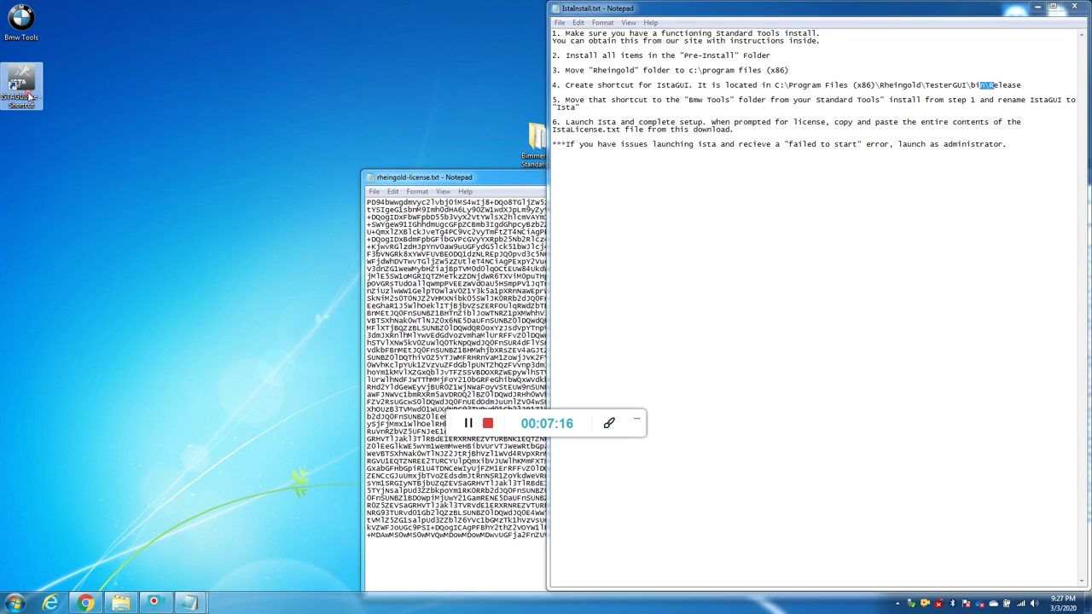
left_click(68, 165)
right_click(21, 81)
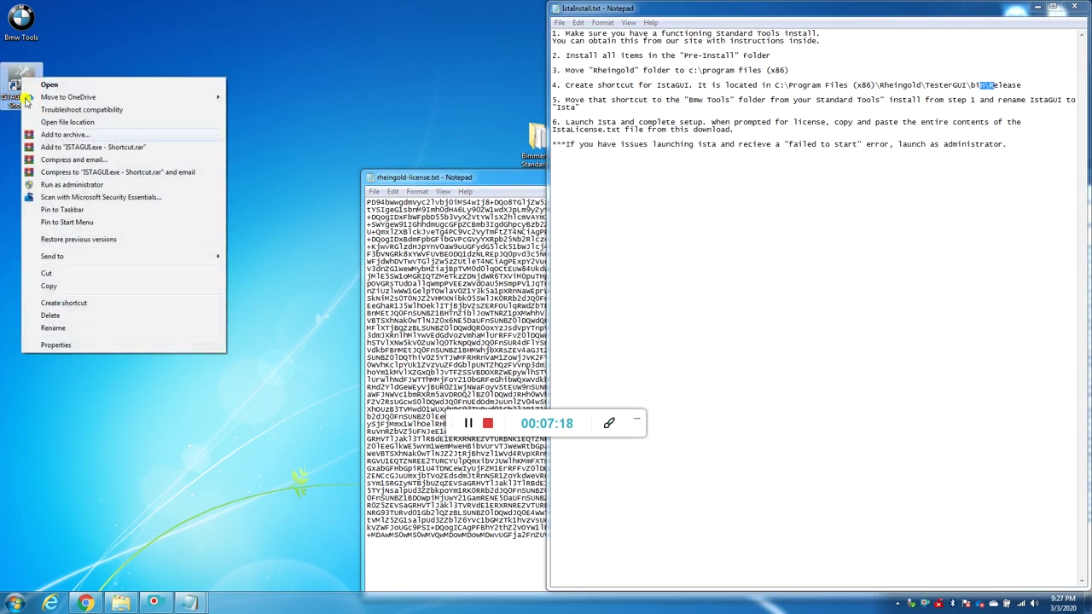
left_click(85, 331)
type("ISTA")
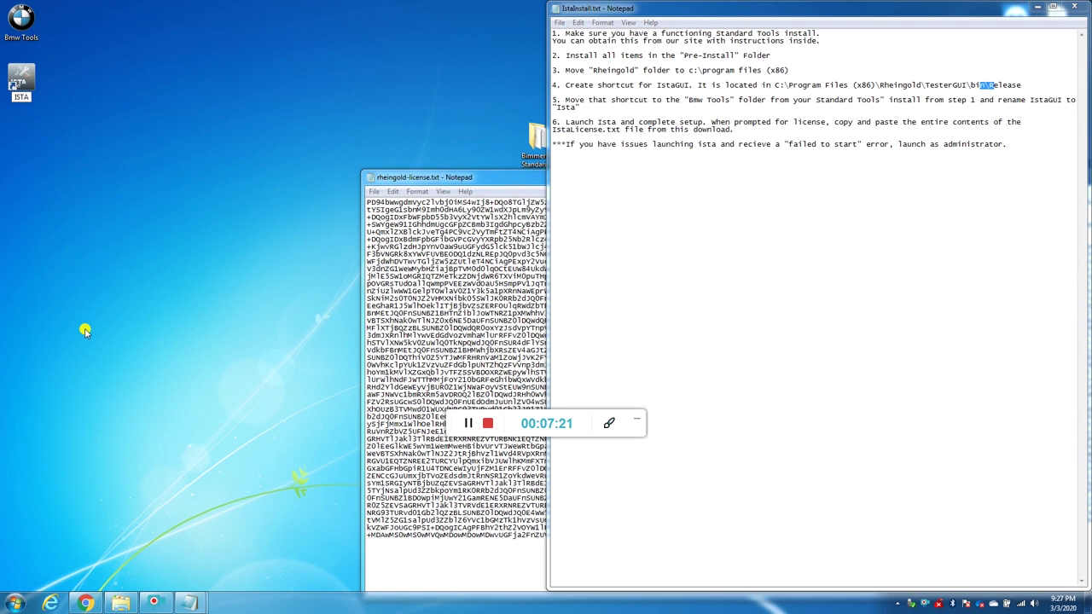
key("Return")
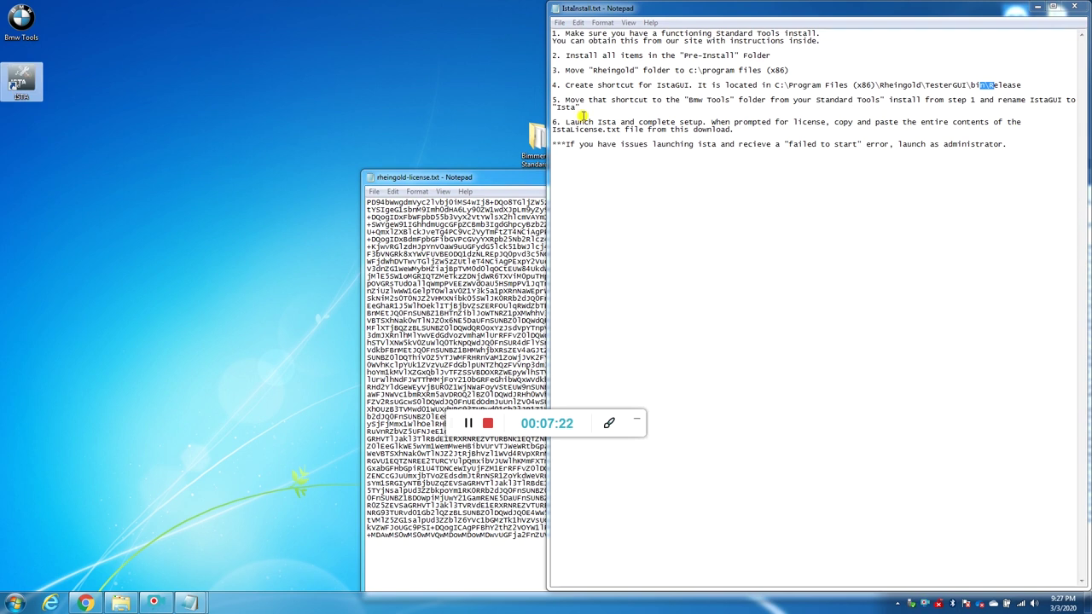
Step: Read steps 5 and 6 of IstaInstall.txt on the shortcut's Bmw Tools destination and the license setup
left_click(612, 98)
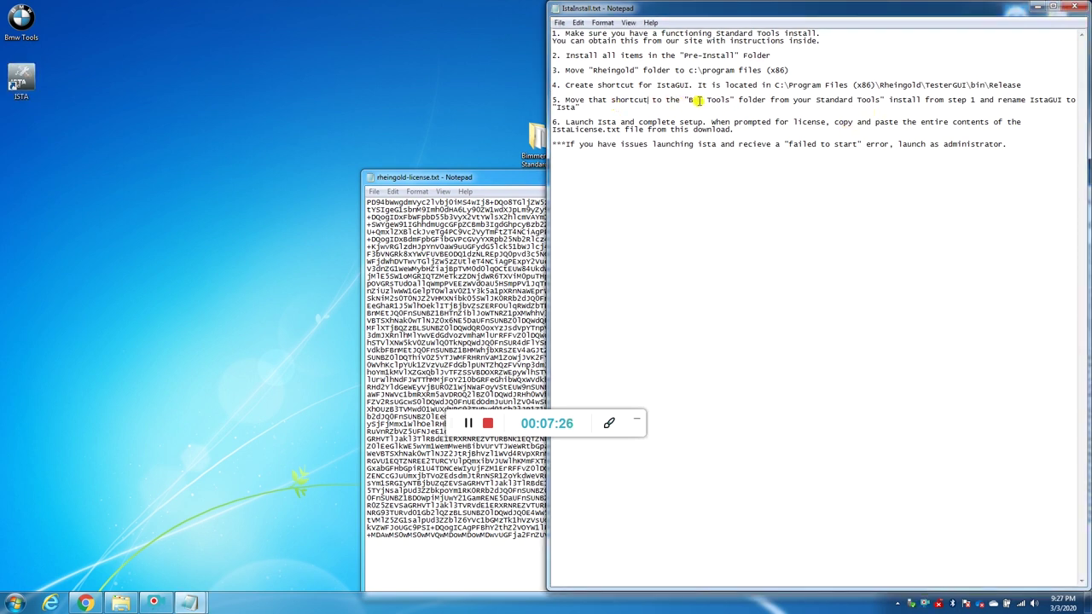
left_click_drag(688, 100, 726, 99)
left_click(19, 85)
left_click(25, 21)
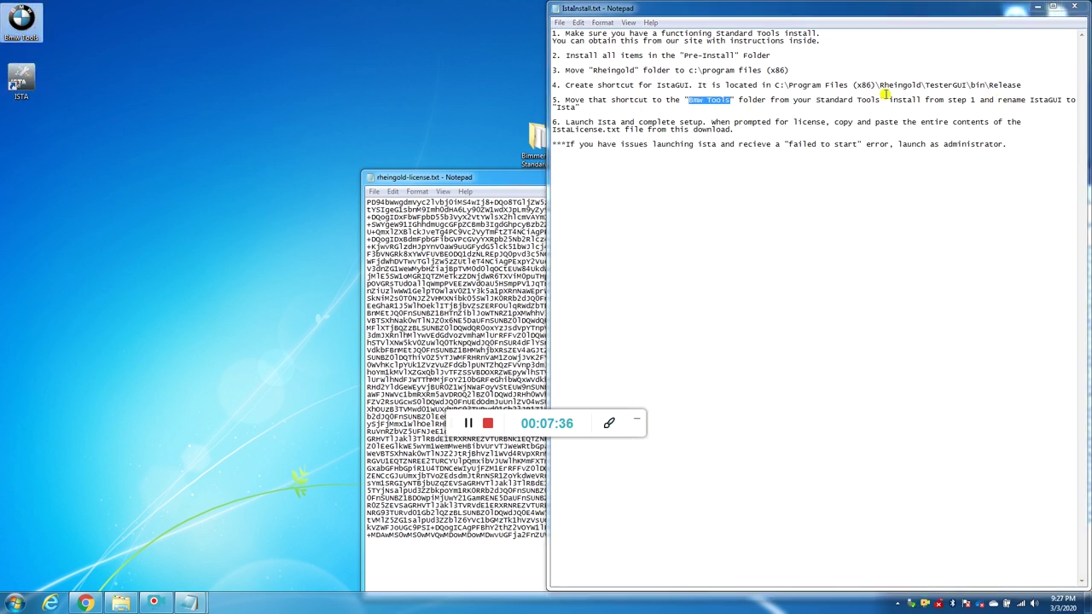
left_click(579, 124)
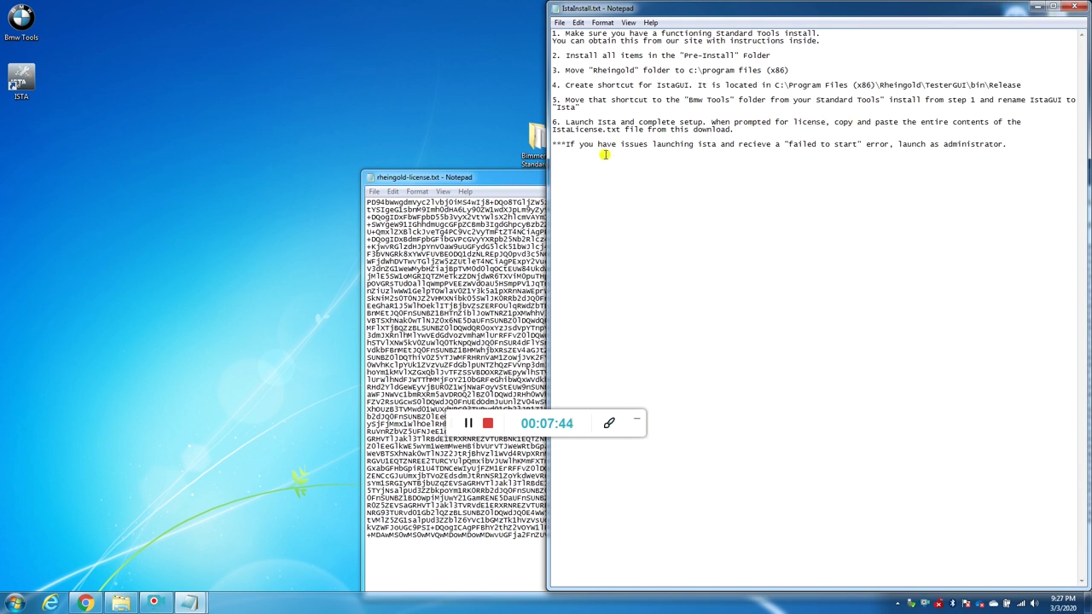
Step: Close rheingold-license.txt, minimize the Release folder and move the IstaInstall.txt window aside to uncover the desktop's ISTA folder
double_click(370, 177)
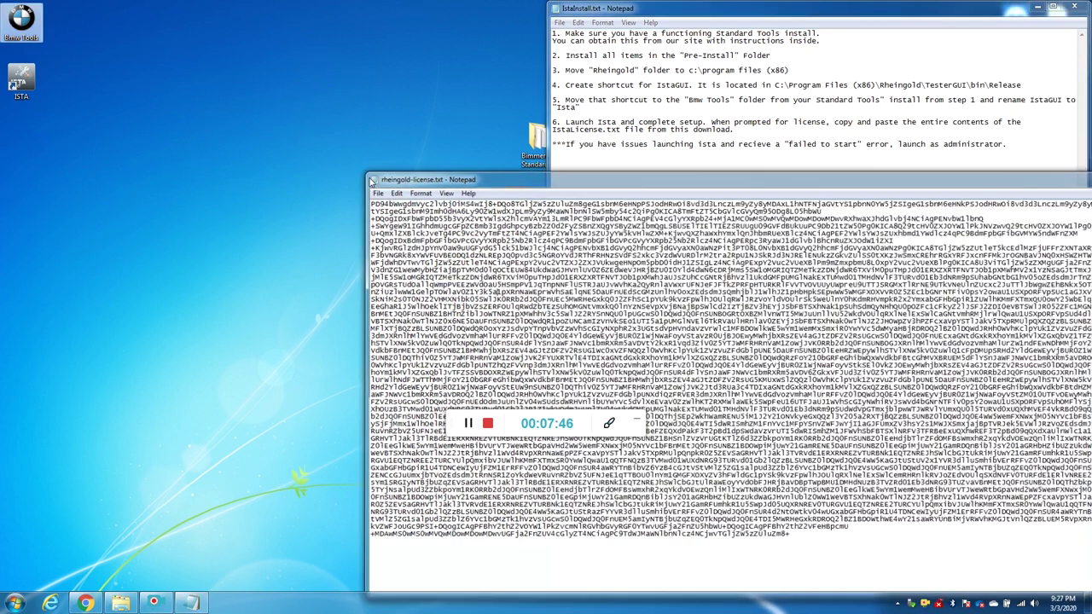
left_click(112, 605)
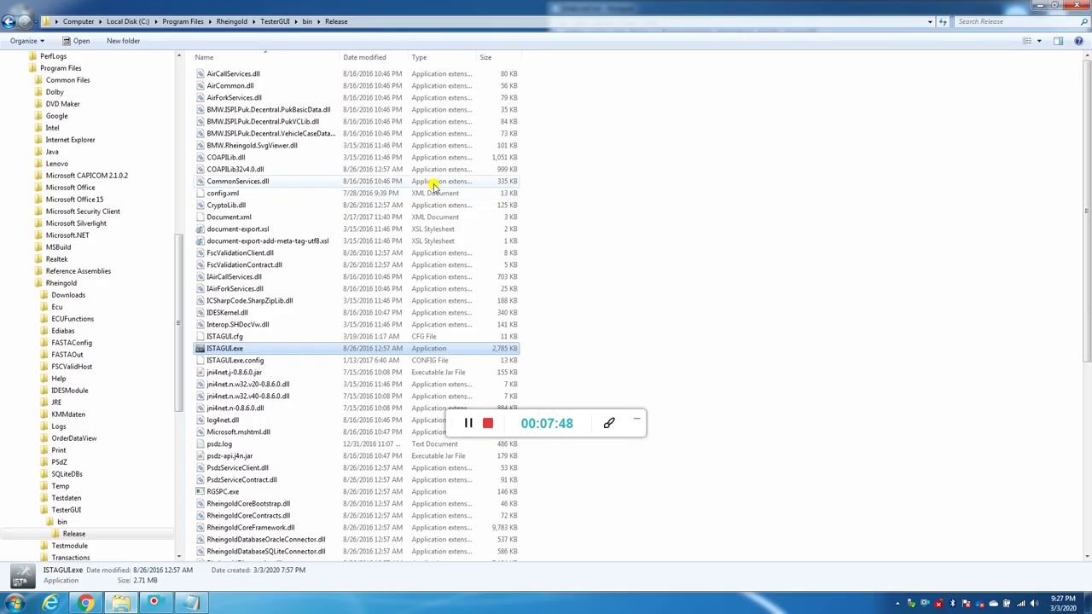
left_click(1045, 6)
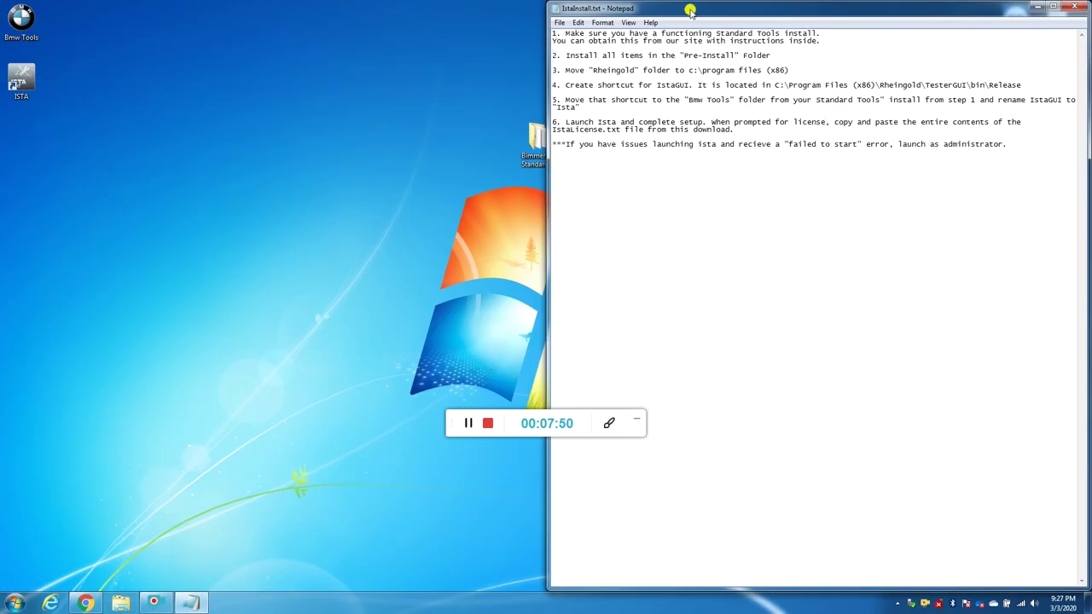
left_click_drag(712, 12, 870, 31)
Step: View IstaLicense.txt in the ISTA folder and rheingold-license.txt in its Pre-Install subfolder, closing both files
double_click(582, 138)
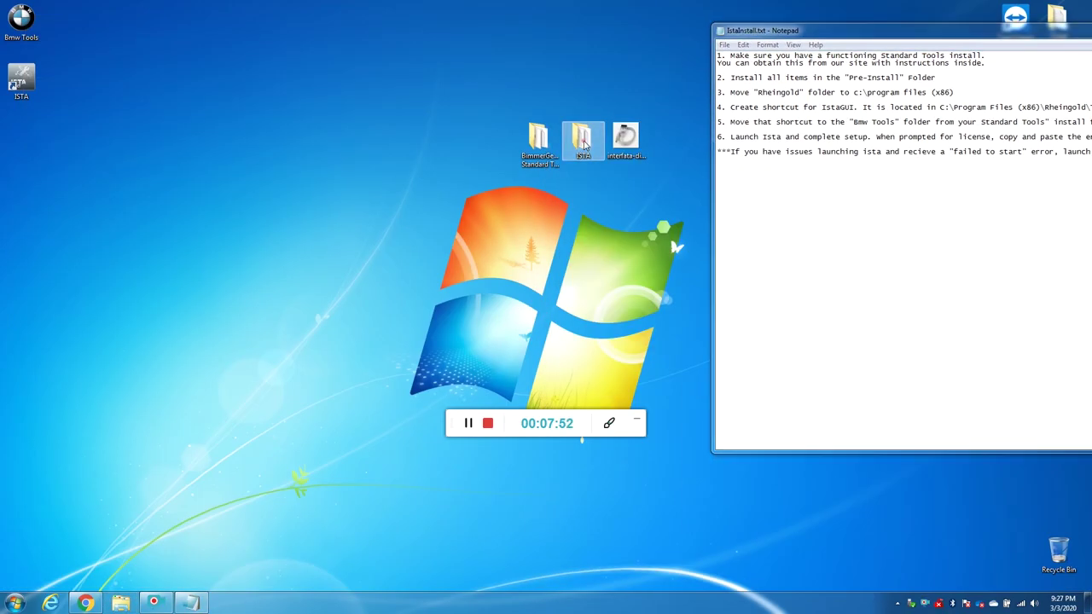
double_click(224, 99)
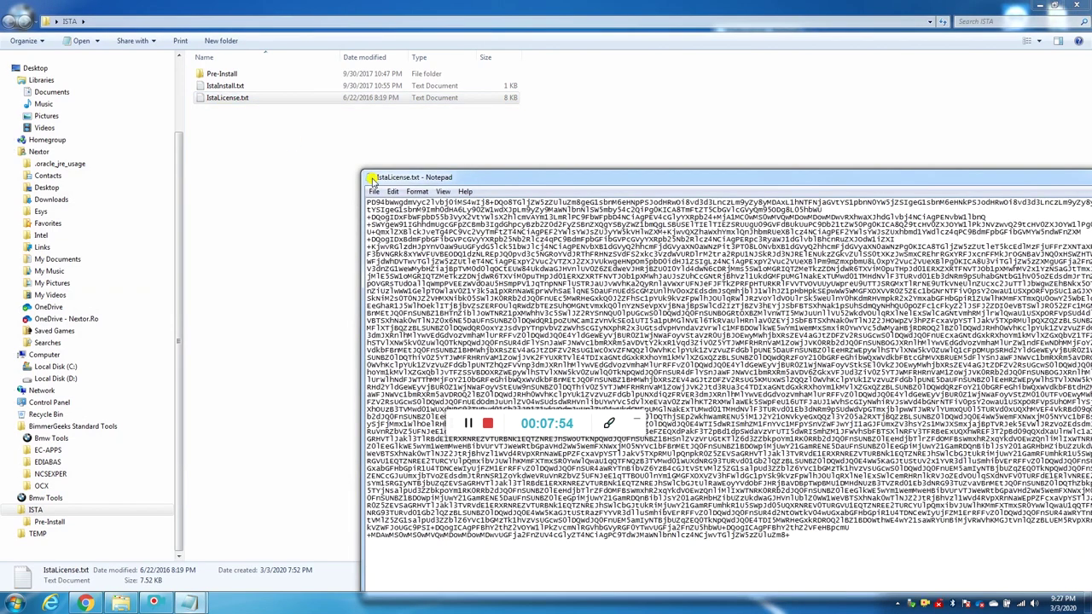
left_click(369, 179)
left_click(369, 179)
double_click(223, 74)
double_click(231, 182)
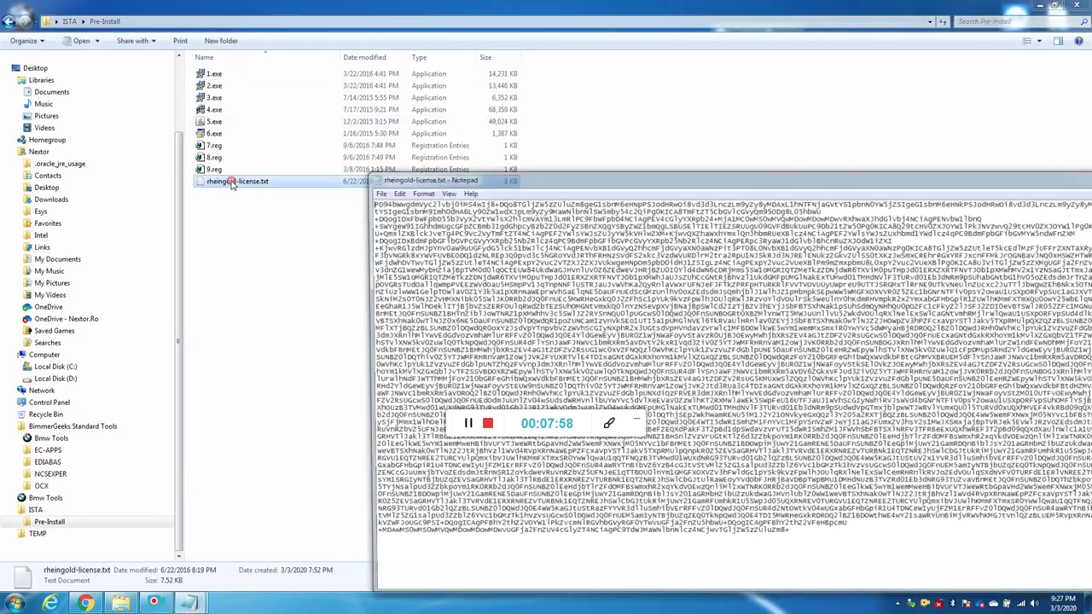
double_click(369, 179)
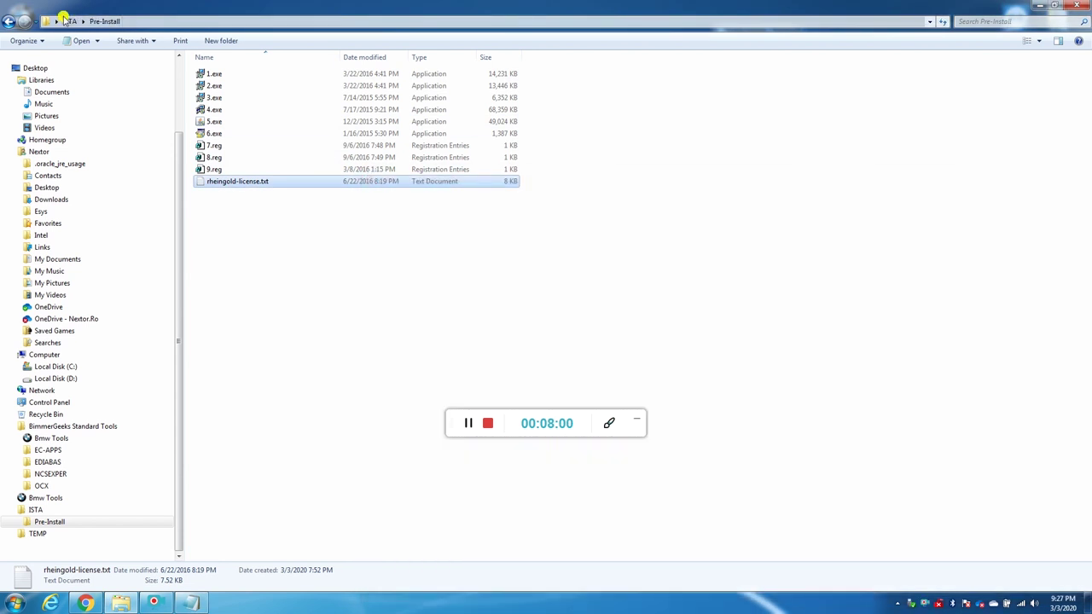
key("BackSpace")
left_click(1039, 5)
Step: Launch ISTA from its desktop shortcut, snap the IstaInstall.txt window aside and bring the license dialog to the front
left_click(36, 78)
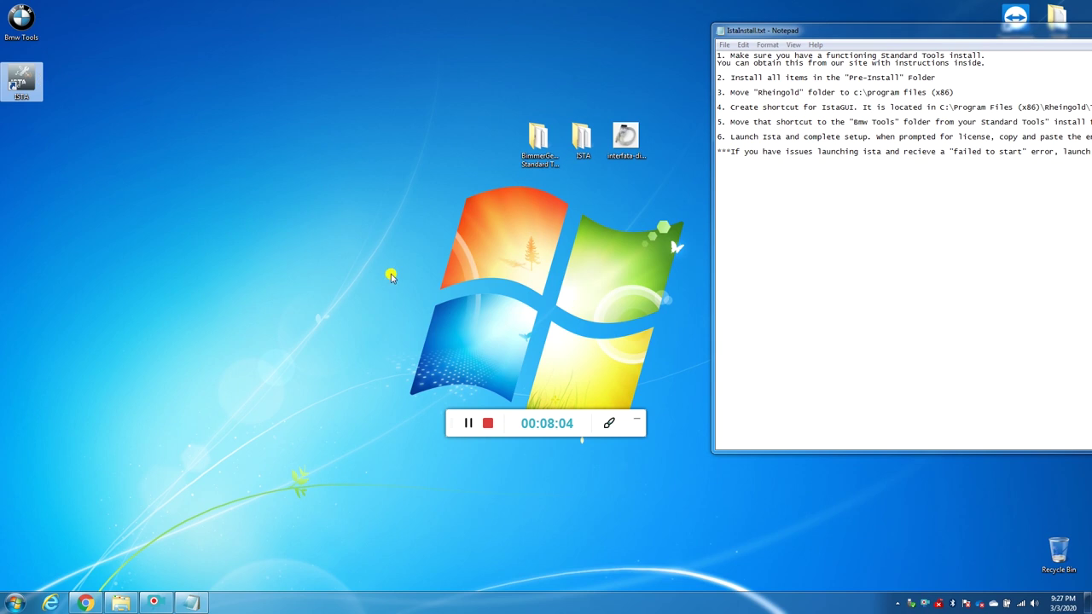
left_click(882, 104)
left_click_drag(950, 37, 608, 60)
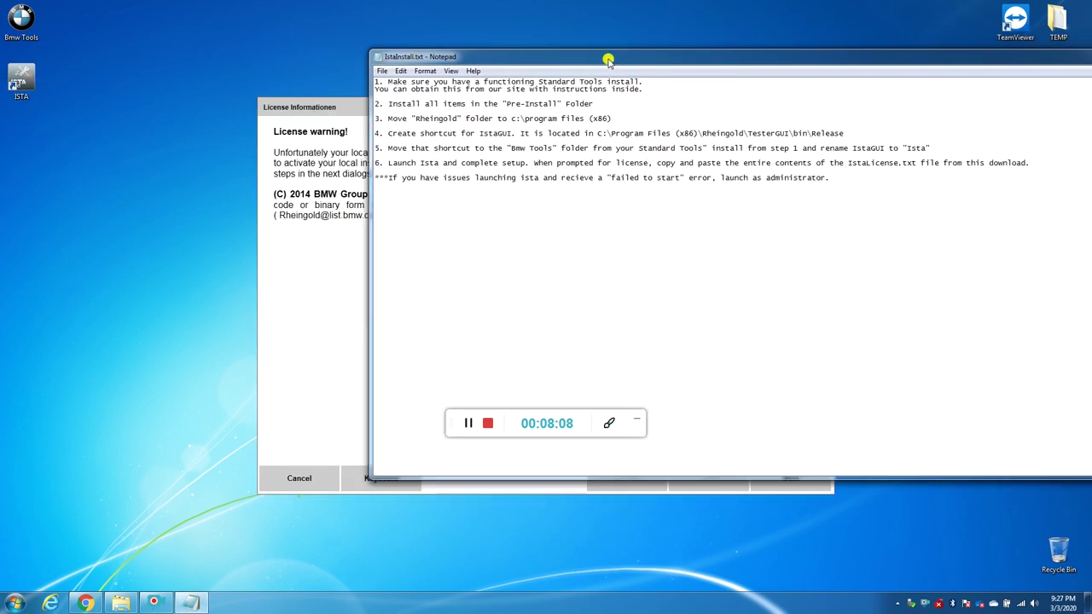
key("super+Right")
left_click(468, 204)
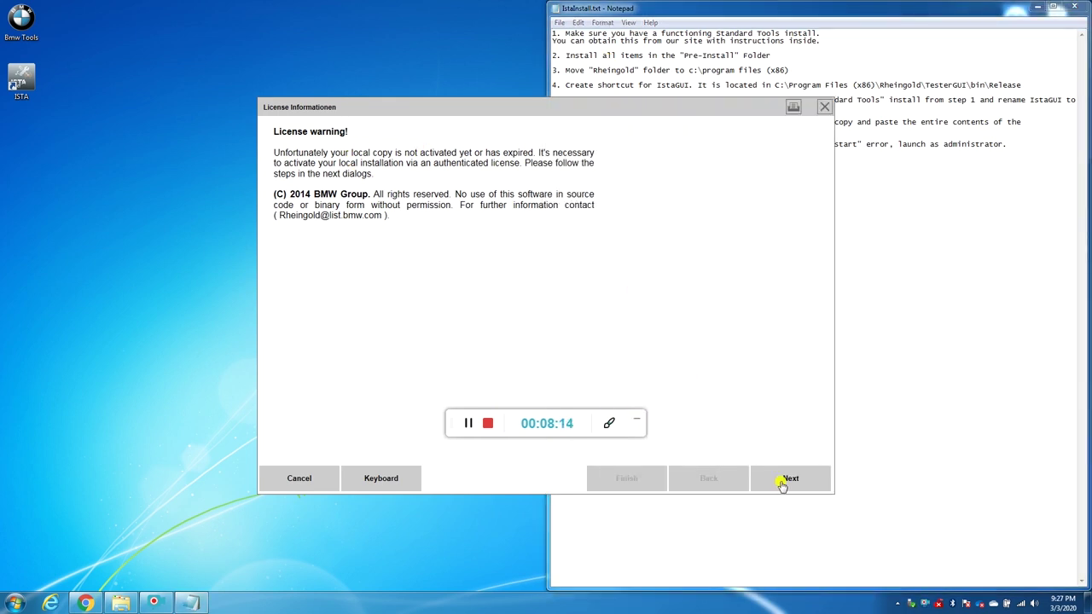
Step: Continue past the license warning and the default activation details to the empty License field
left_click(785, 479)
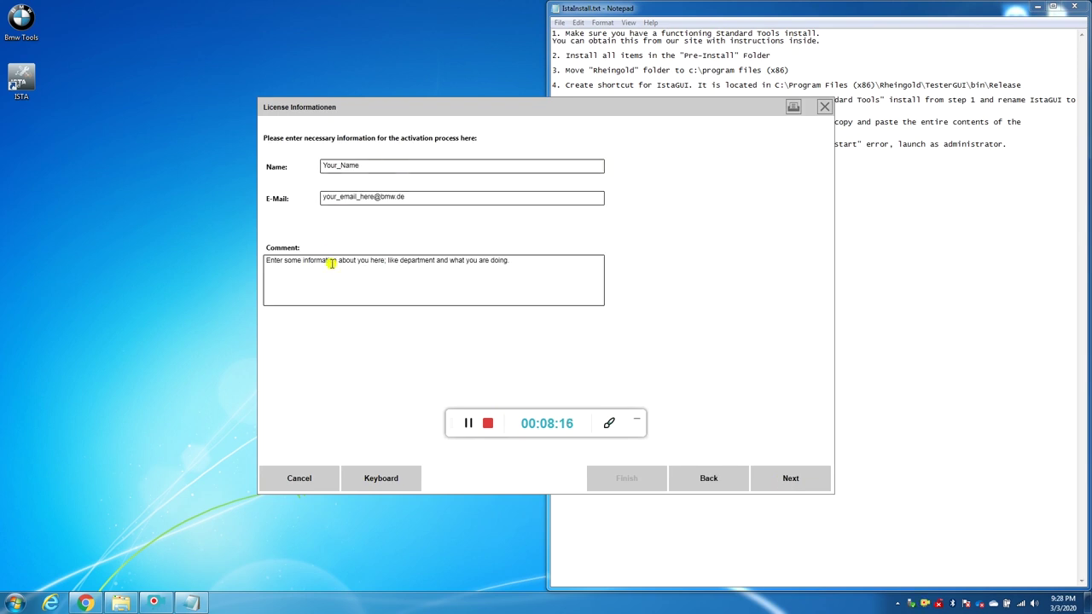
left_click(802, 482)
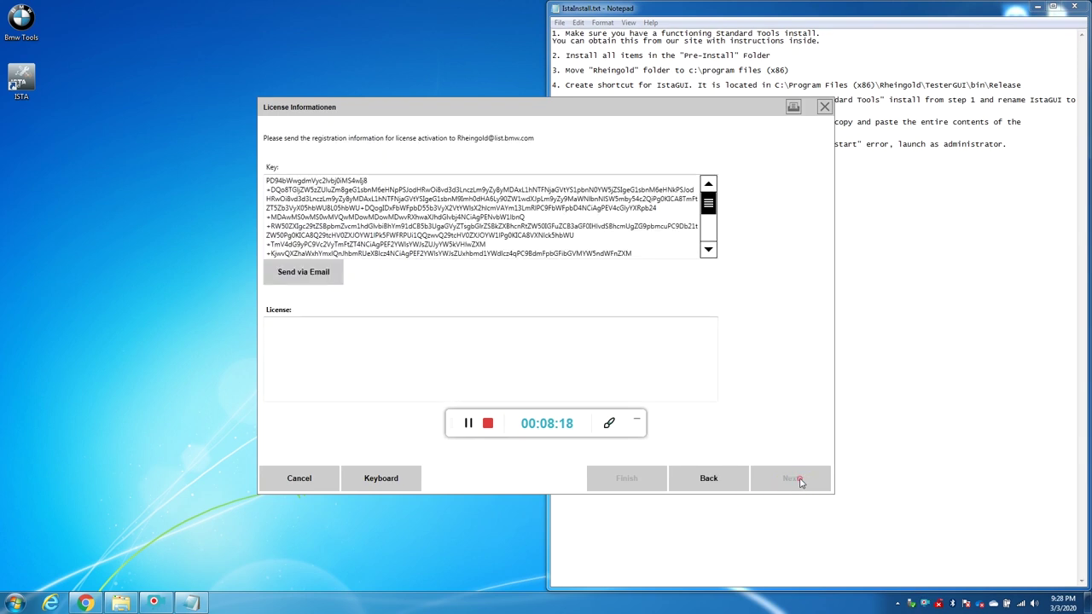
left_click(309, 326)
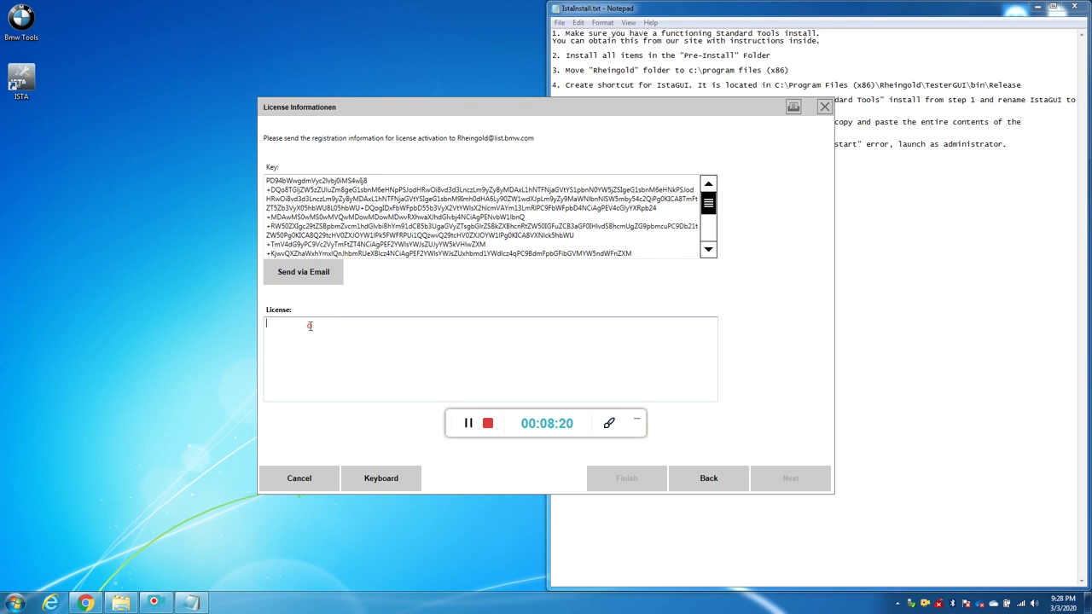
Step: Open IstaLicense.txt from the ISTA folder and copy its entire contents
left_click(188, 603)
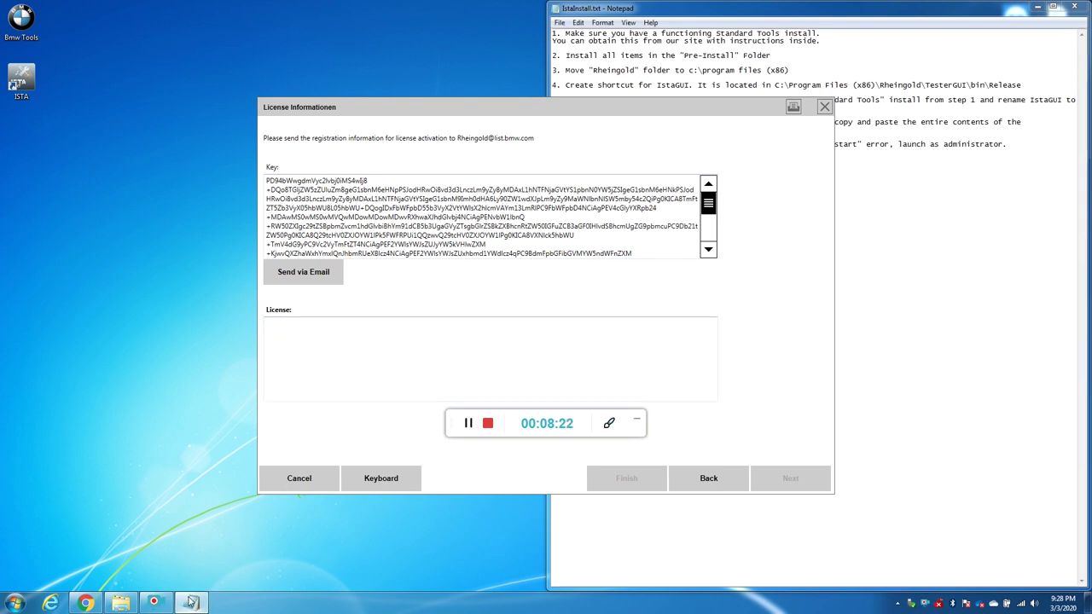
left_click(120, 603)
double_click(227, 97)
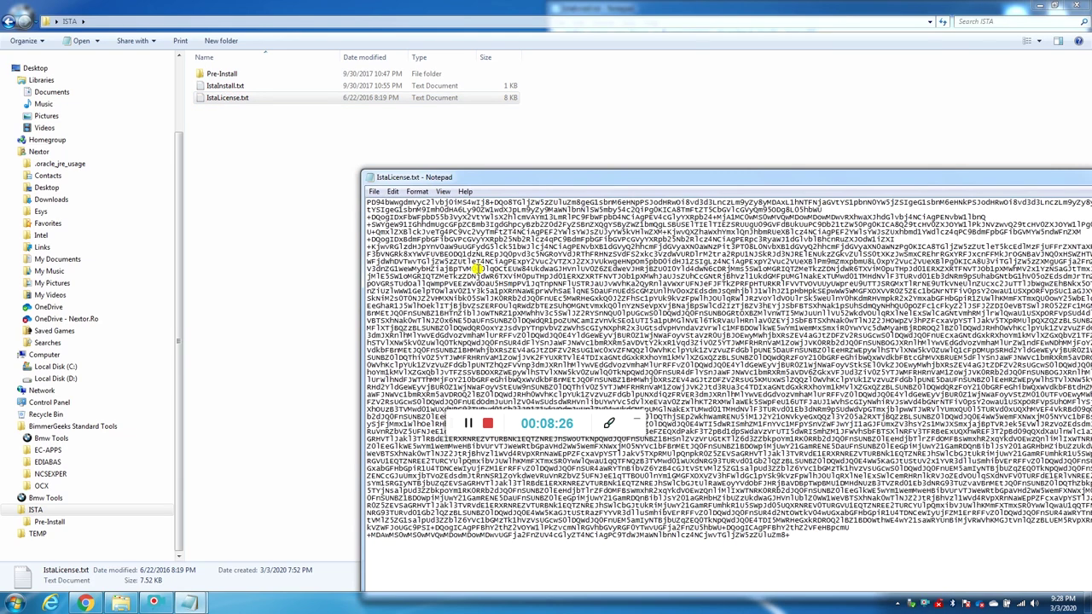
key("ctrl+a")
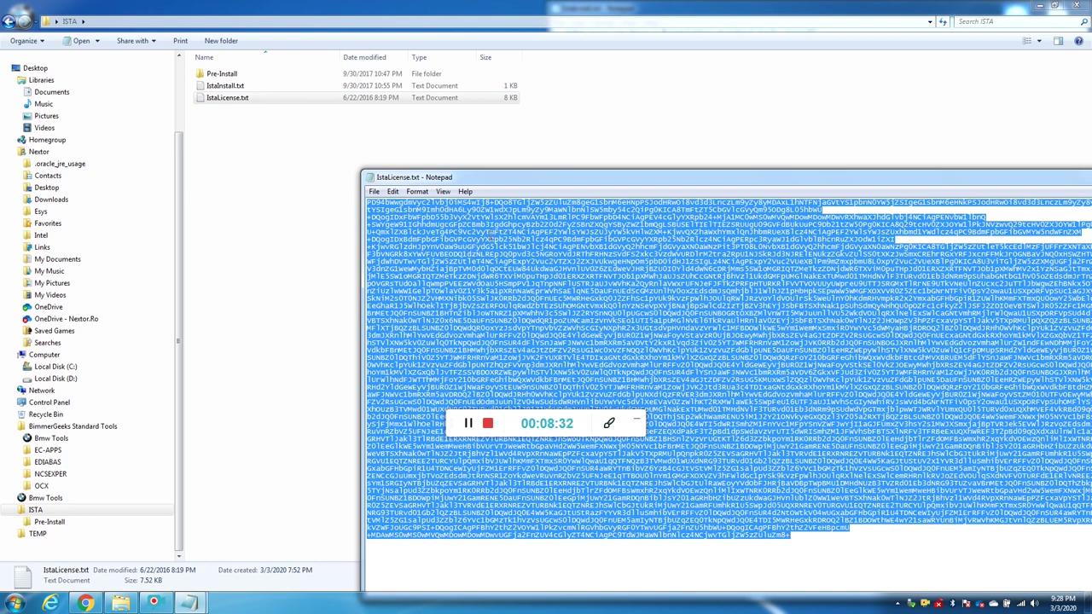
right_click(493, 231)
left_click(519, 271)
Step: Paste the copied license text into the License field of the activation dialog and submit it
left_click(1039, 6)
left_click(412, 111)
left_click(321, 363)
right_click(315, 346)
left_click(341, 383)
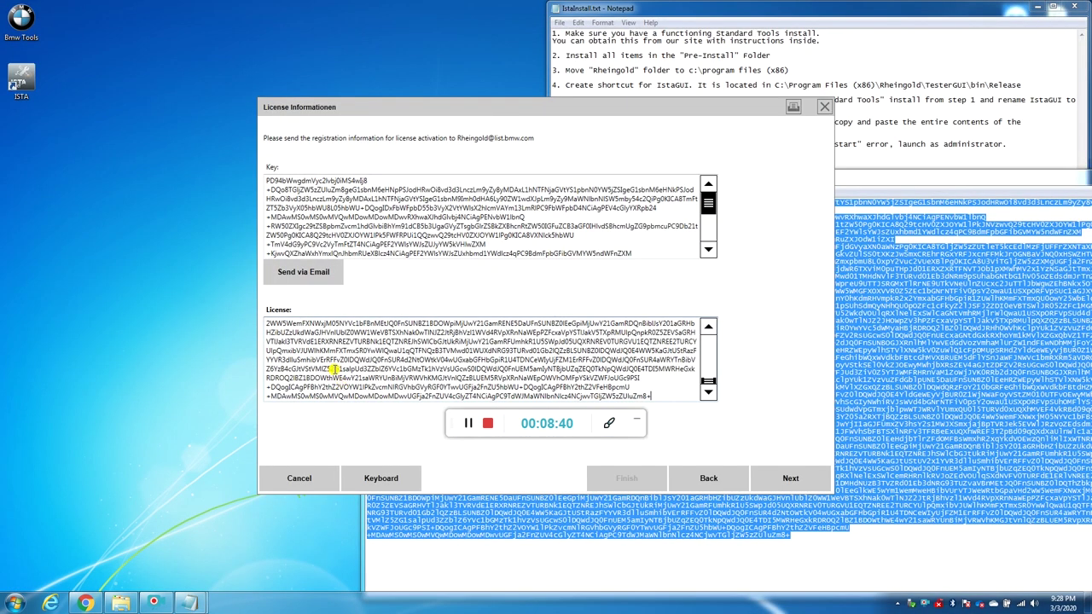
left_click(788, 478)
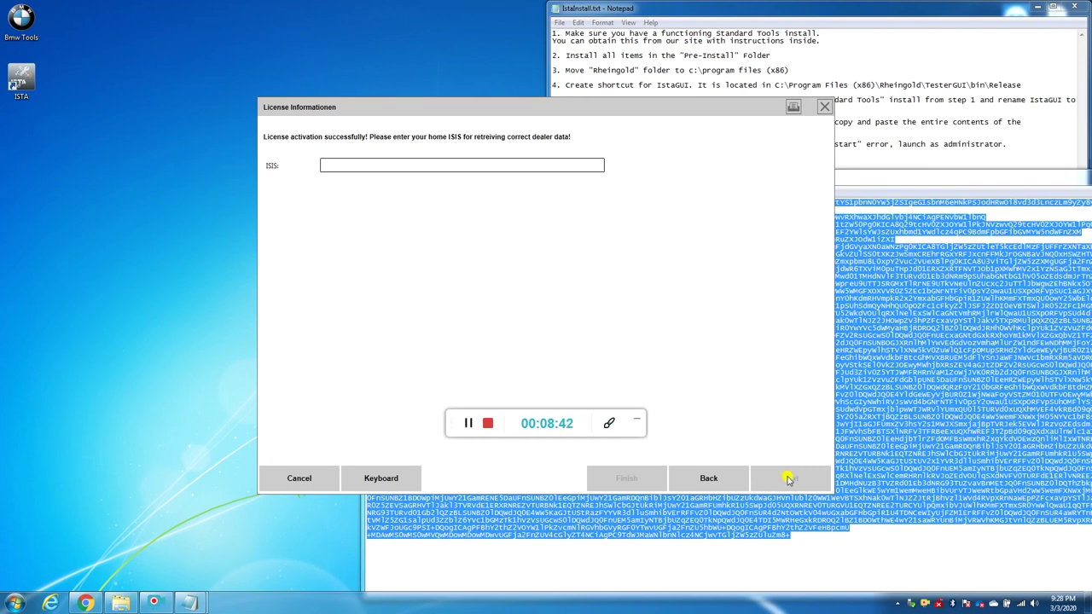
Step: Enter "-" as the home ISIS, finish the license activation and dismiss the dealer data warning
left_click(422, 163)
left_click(459, 168)
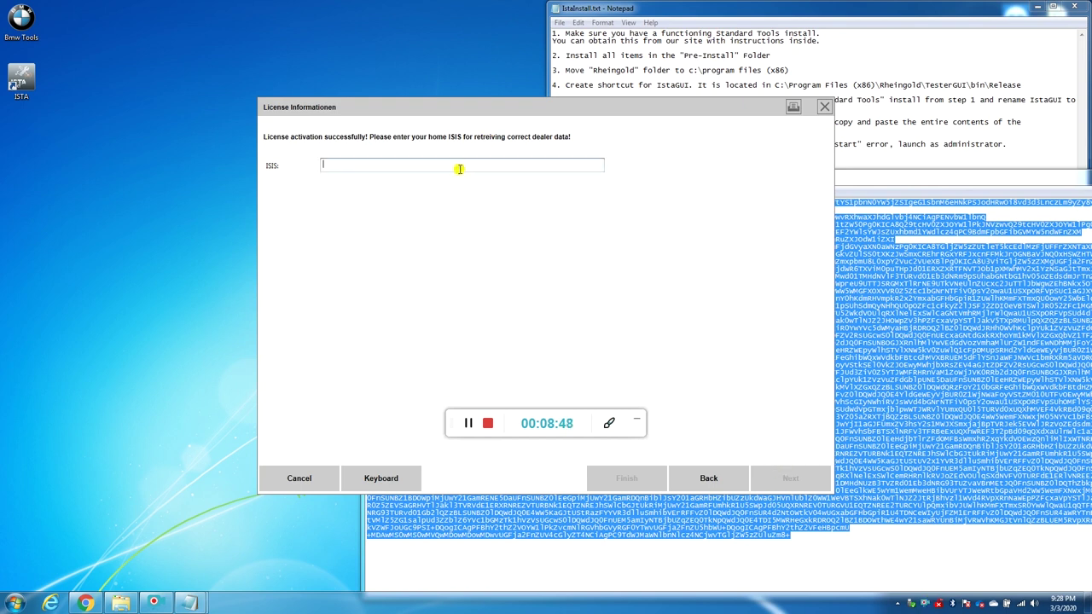
type("-")
left_click(628, 480)
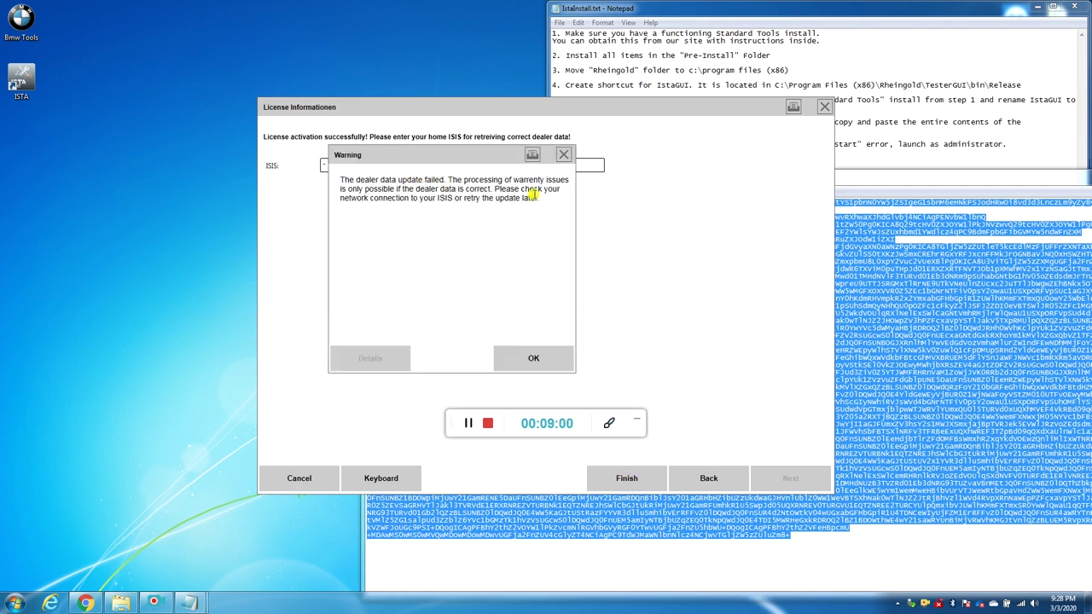
left_click(516, 358)
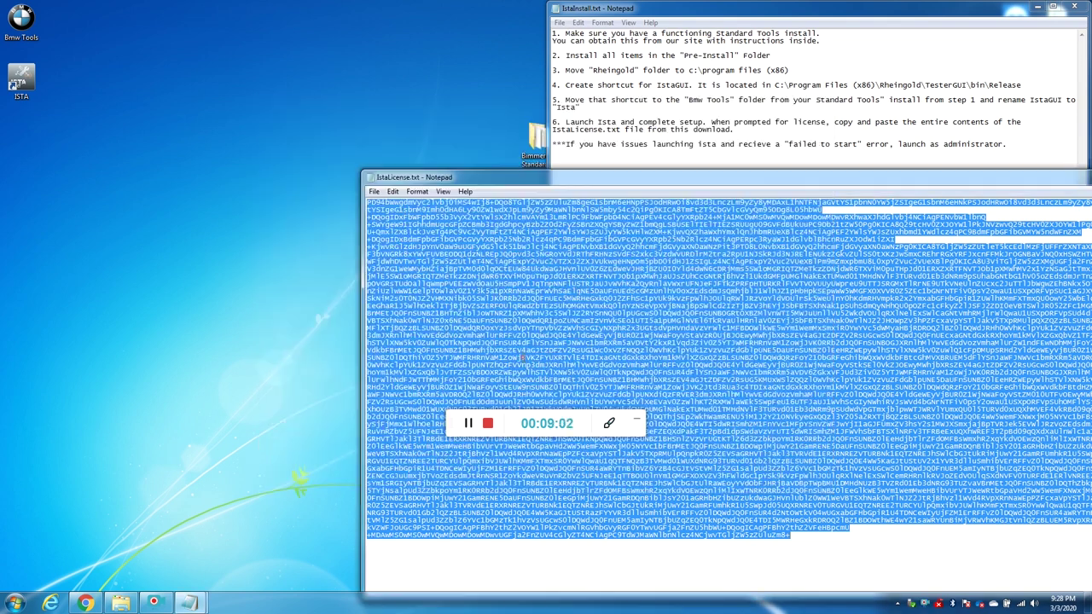
Step: Close the IstaLicense.txt and IstaInstall.txt text files
double_click(370, 177)
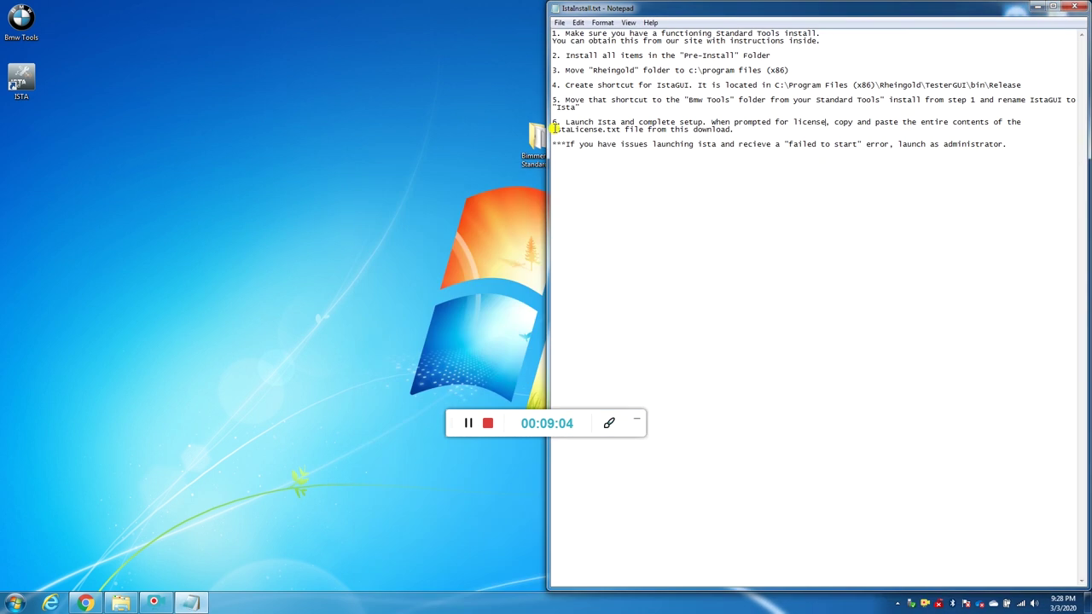
left_click(555, 9)
left_click(556, 12)
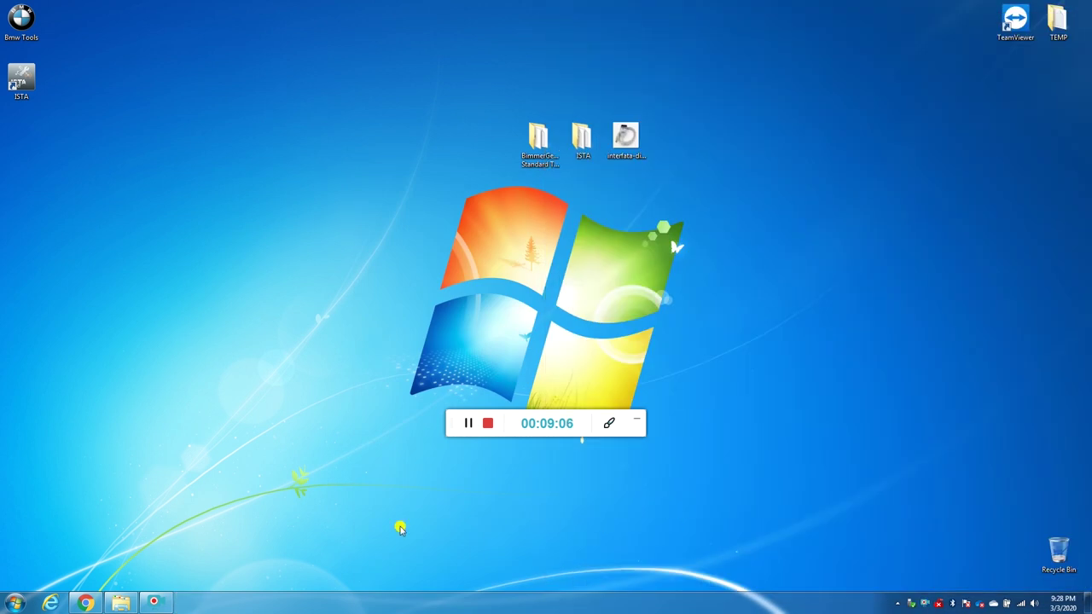
Step: Relaunch ISTA from the desktop shortcut and open Read Out Vehicle Data for a new operation
left_click(21, 81)
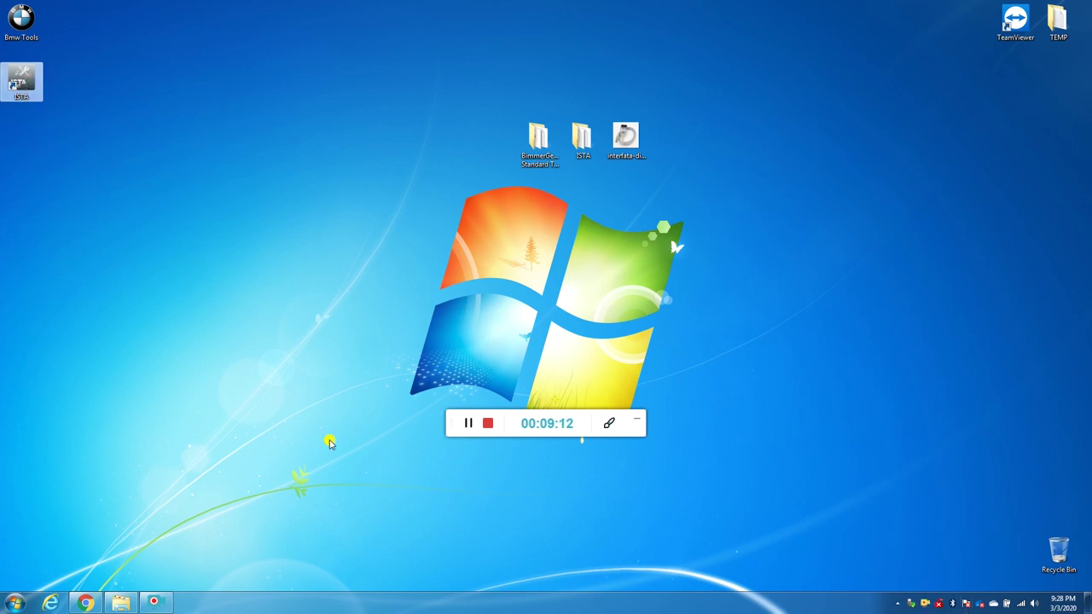
key("Return")
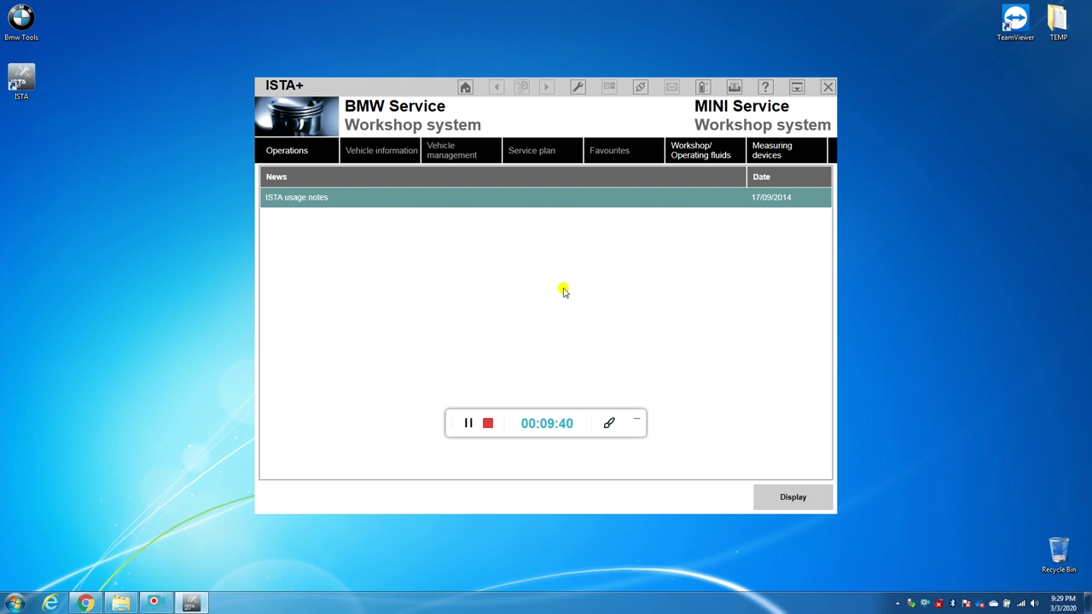
left_click(284, 152)
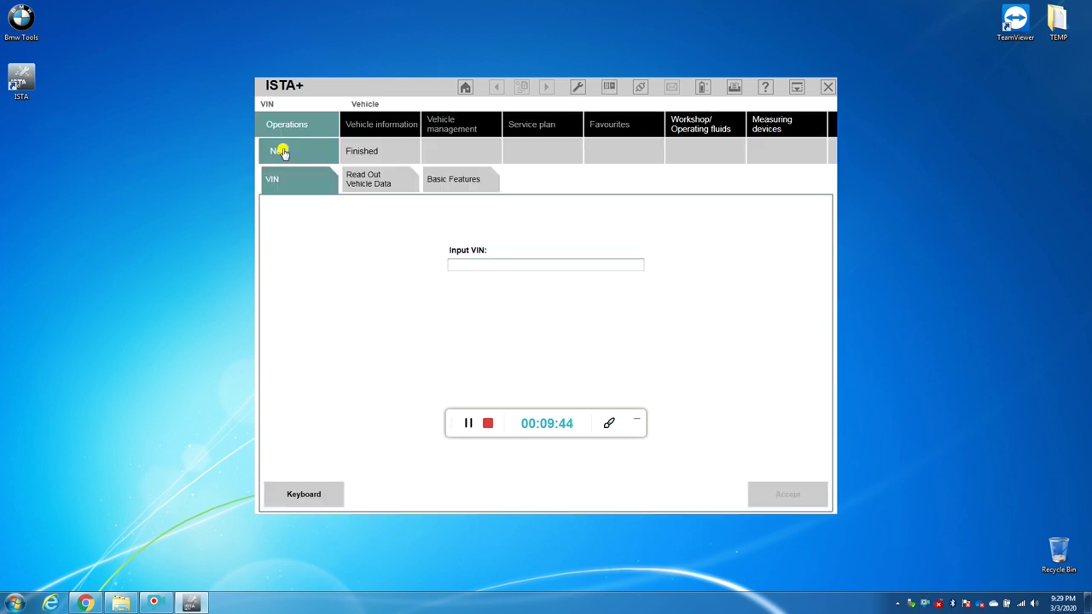
left_click(362, 177)
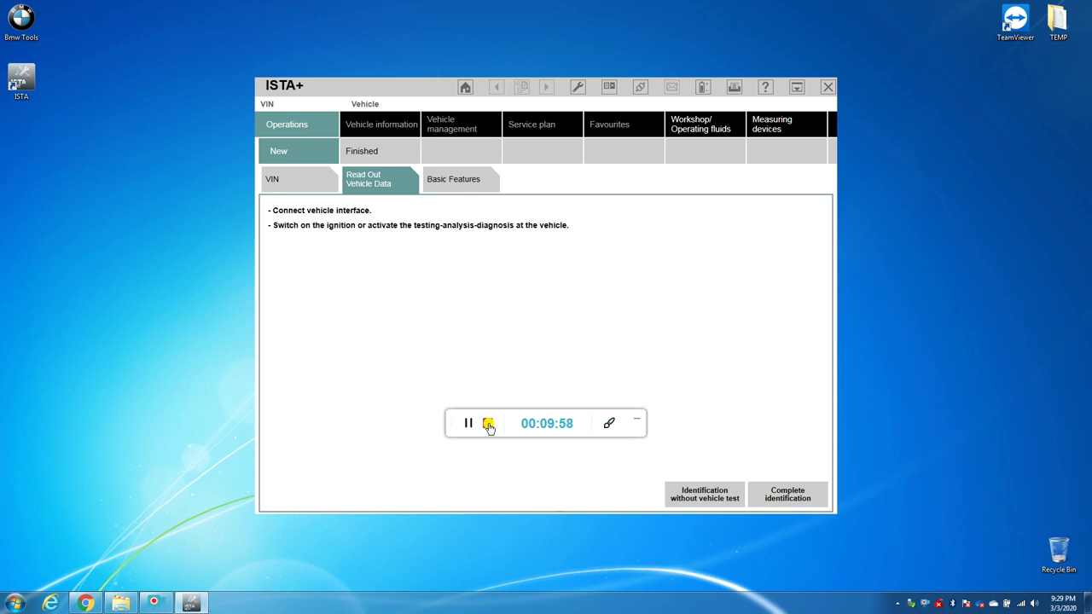
left_click(488, 425)
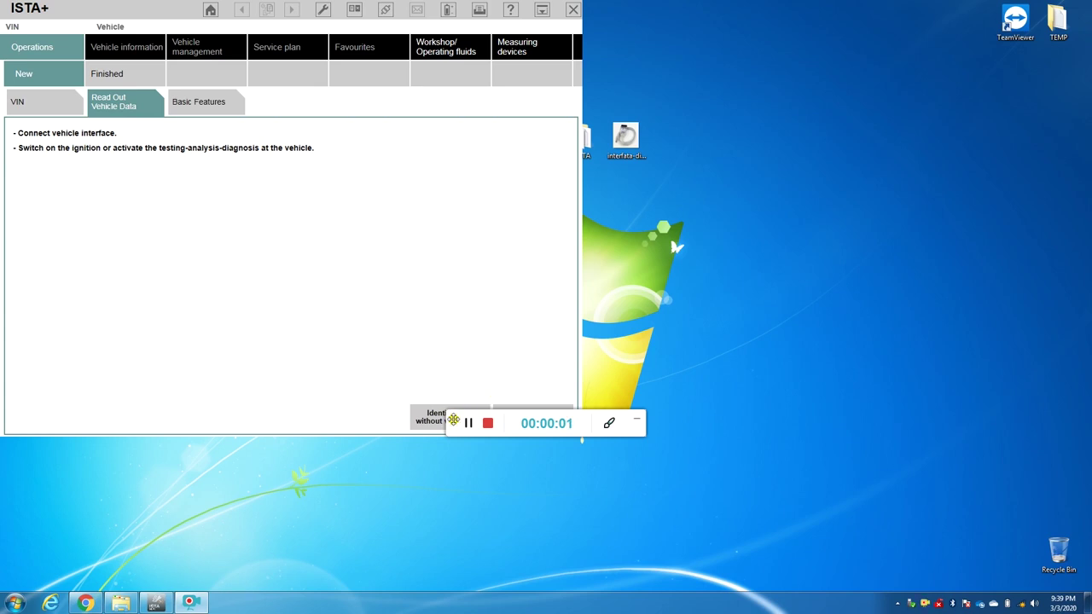
Step: Start identification without vehicle test, allow ISTAGui through the firewall on private and public networks, and close the Connection manager
left_click_drag(453, 419, 453, 484)
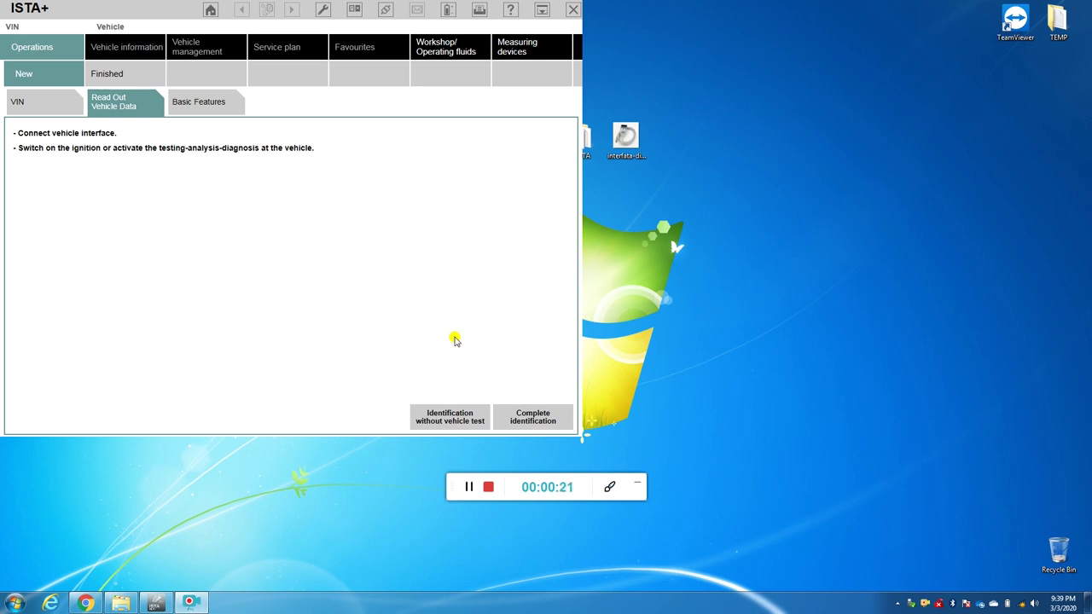
left_click(471, 419)
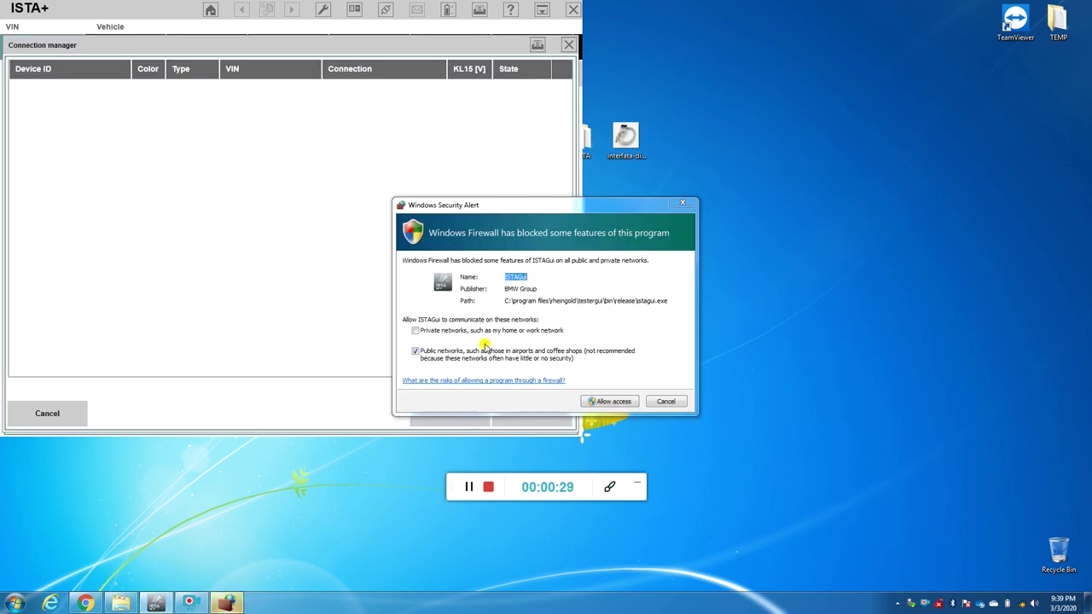
left_click(478, 333)
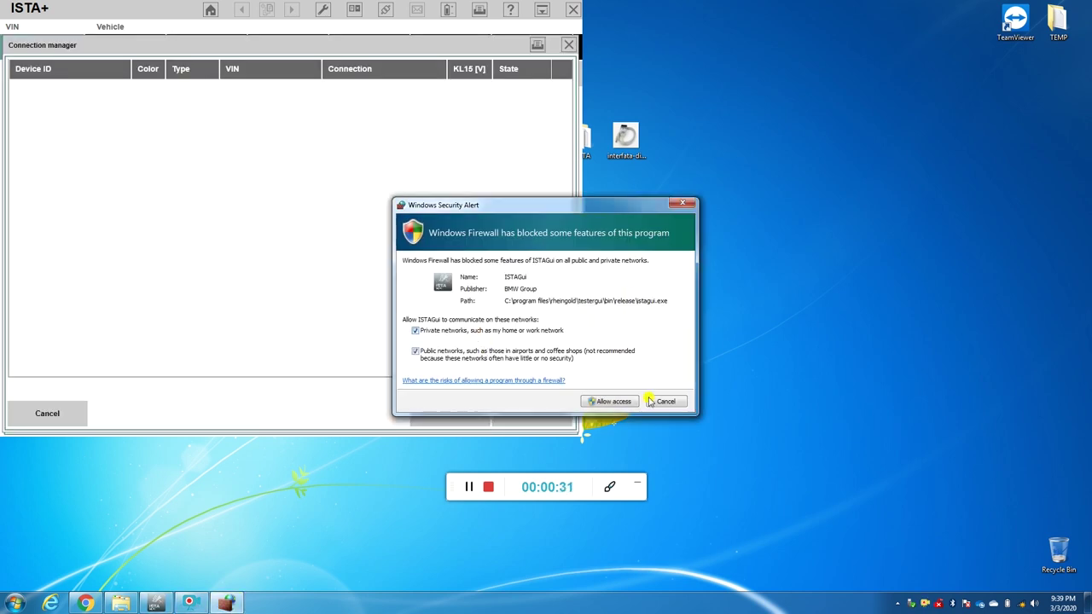
left_click(609, 400)
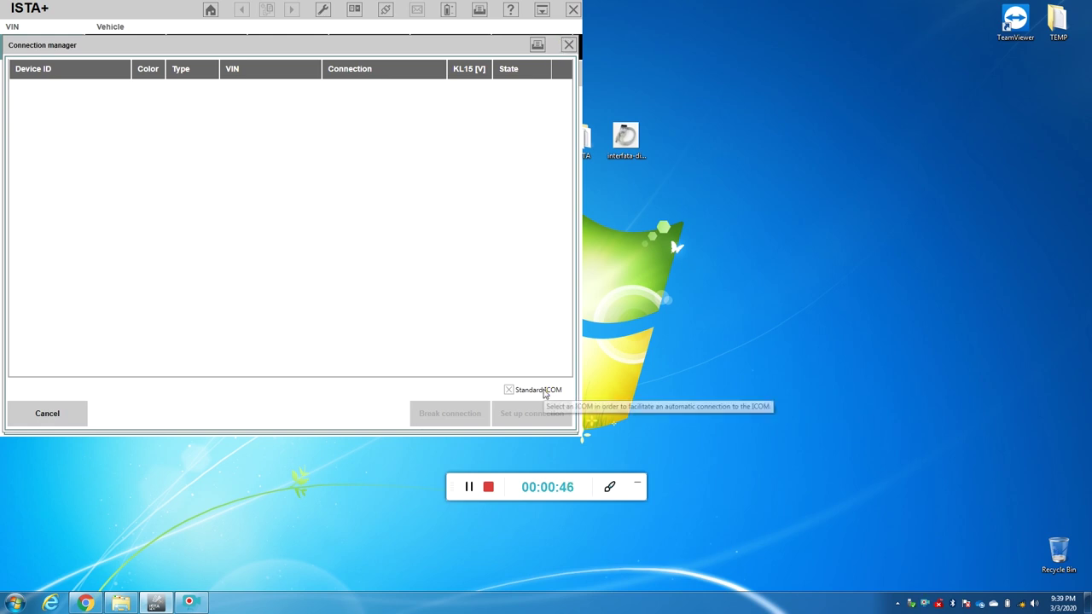
left_click(568, 44)
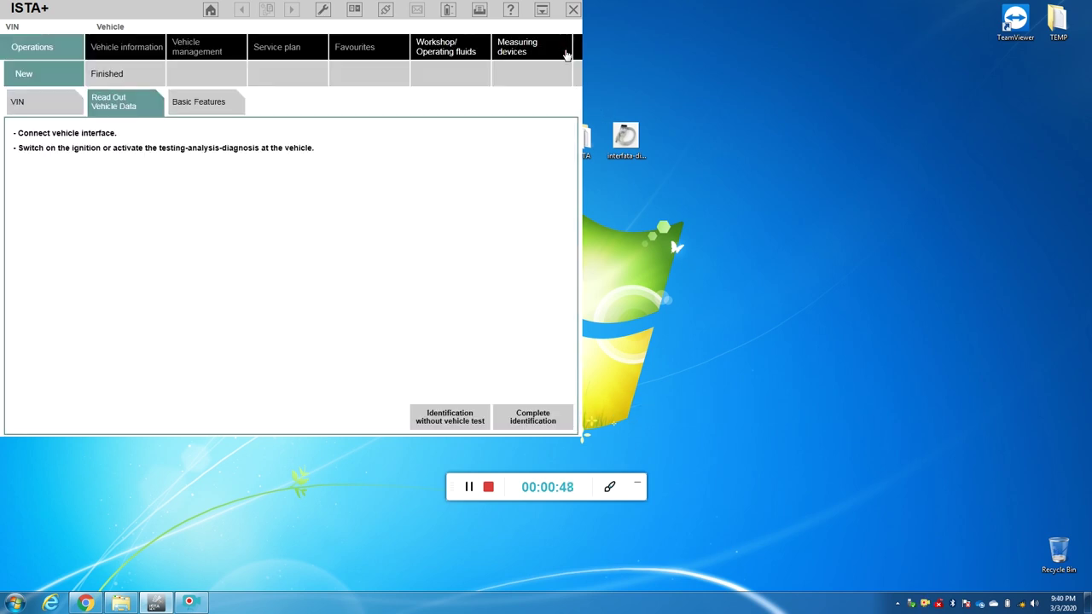
Step: Set the VCI interface type to Ediabas default settings (ediabas.ini) in the administration settings and save
left_click(321, 10)
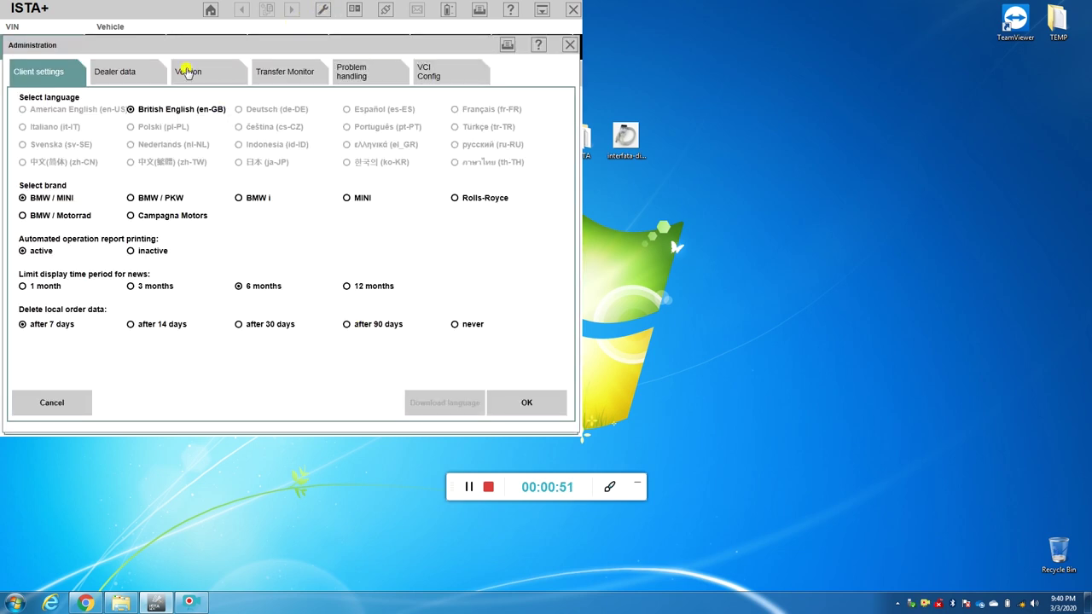
left_click(439, 66)
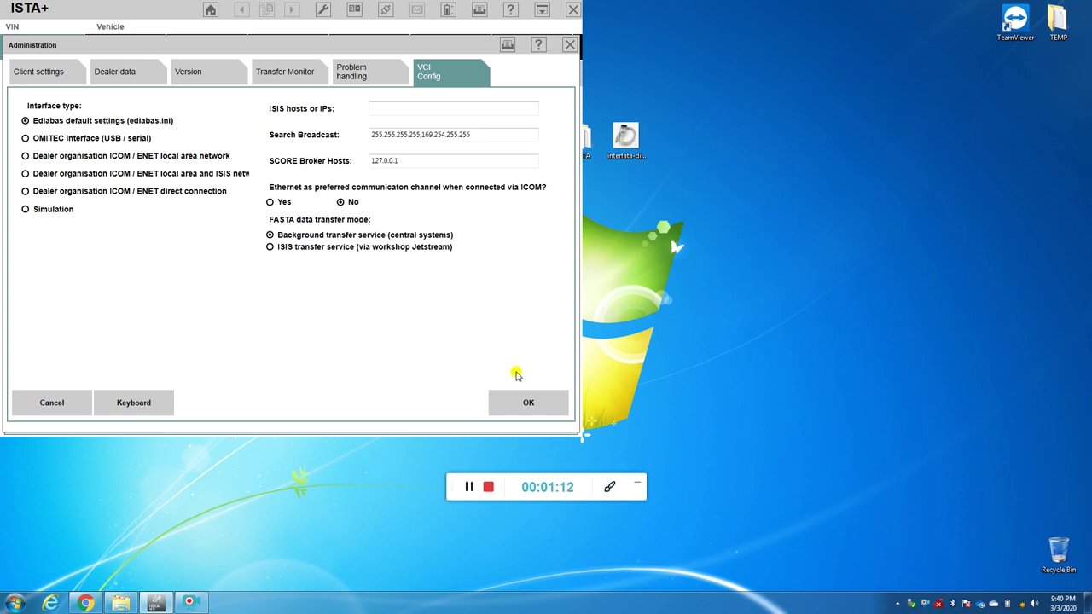
left_click(517, 401)
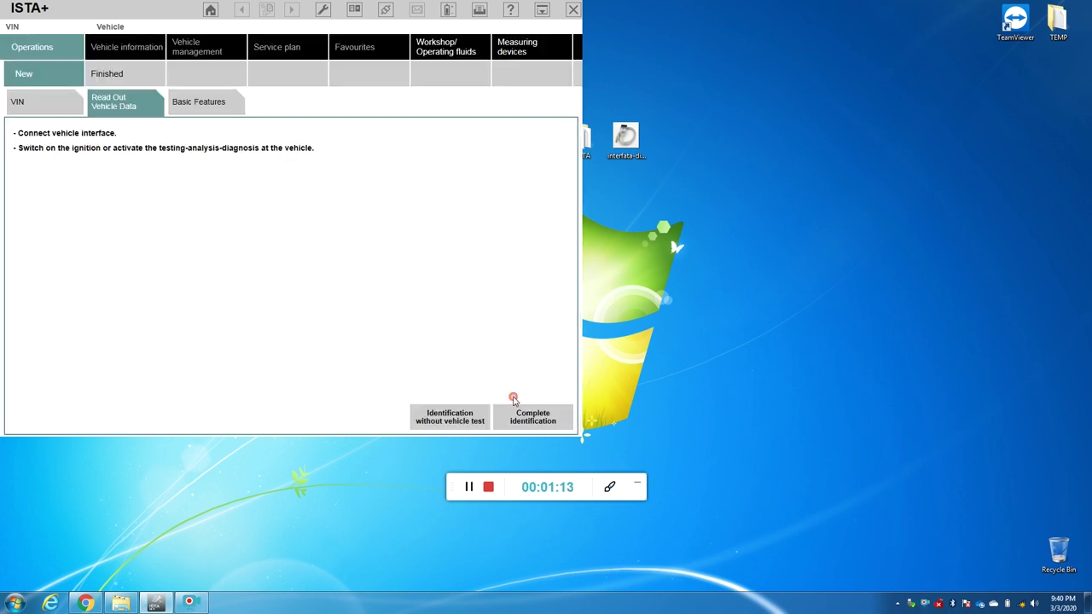
Step: Run the identification without vehicle test and look through the vehicle details and optional equipment list
left_click(447, 418)
left_click(447, 417)
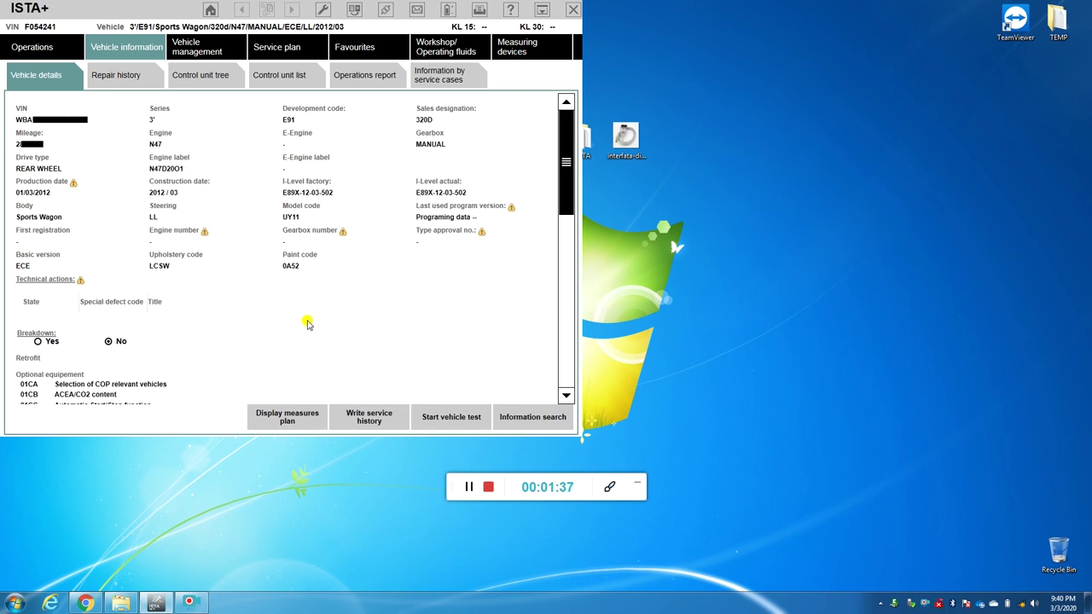
scroll(307, 322, "down", 10)
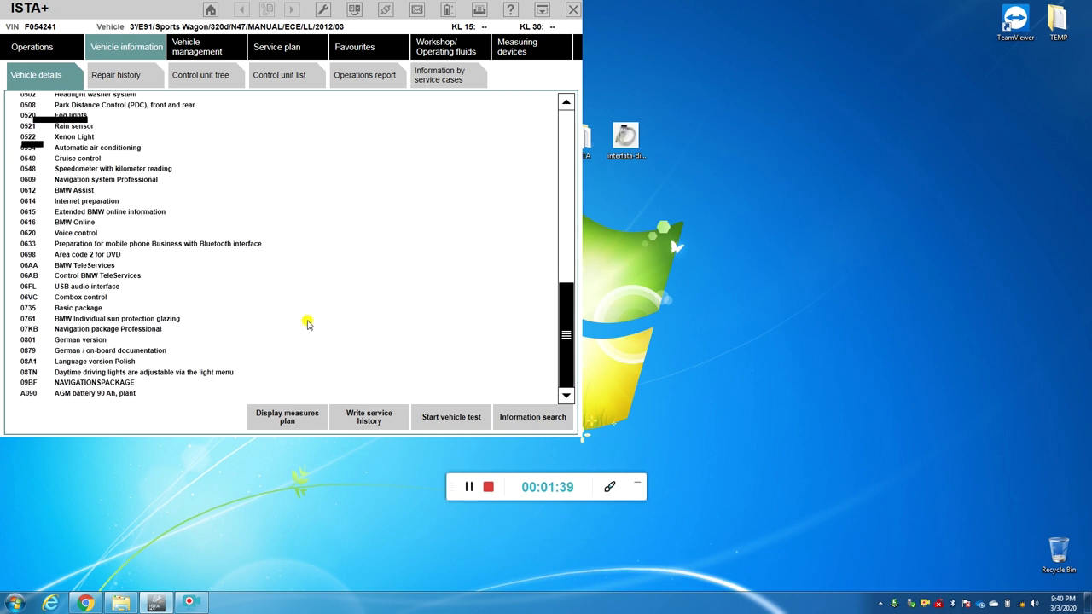
scroll(307, 322, "up", 10)
scroll(307, 322, "down", 10)
scroll(307, 341, "up", 10)
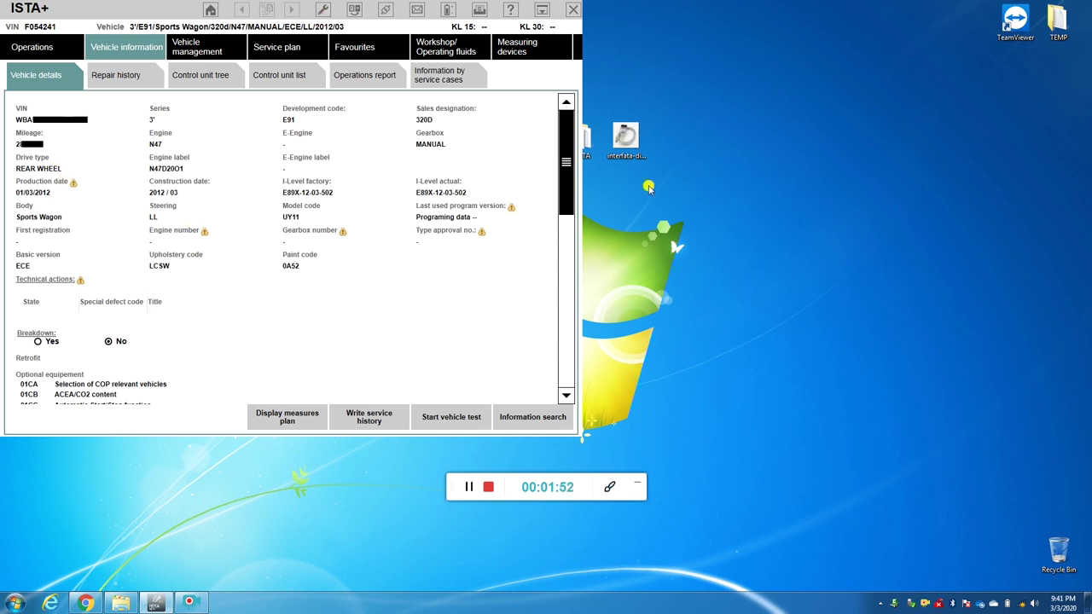
Step: View the diagnostic interface cable photo stored on the desktop and close it
double_click(624, 146)
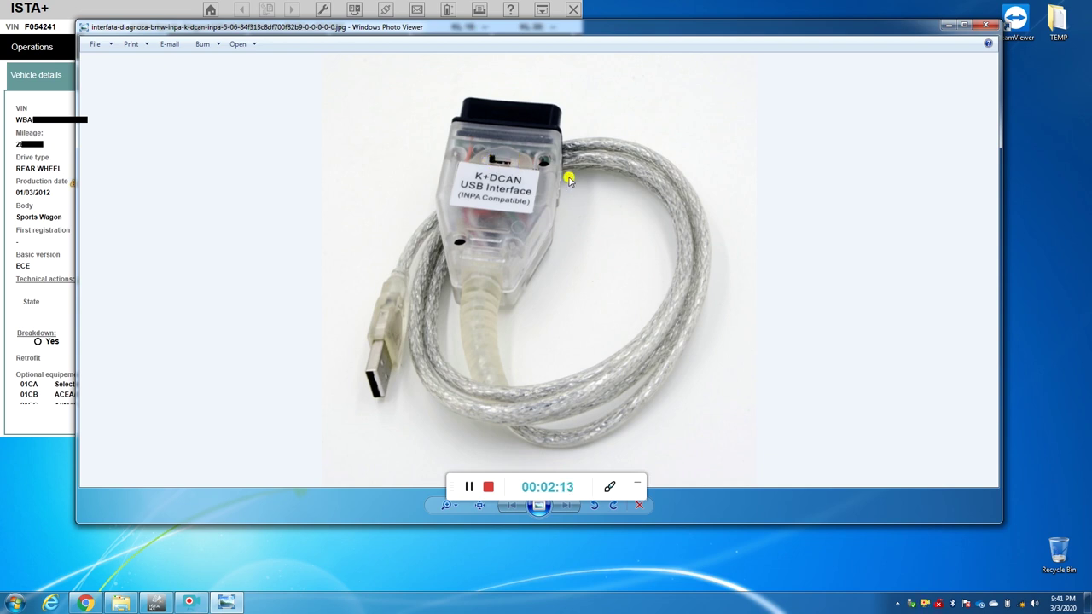
left_click(986, 25)
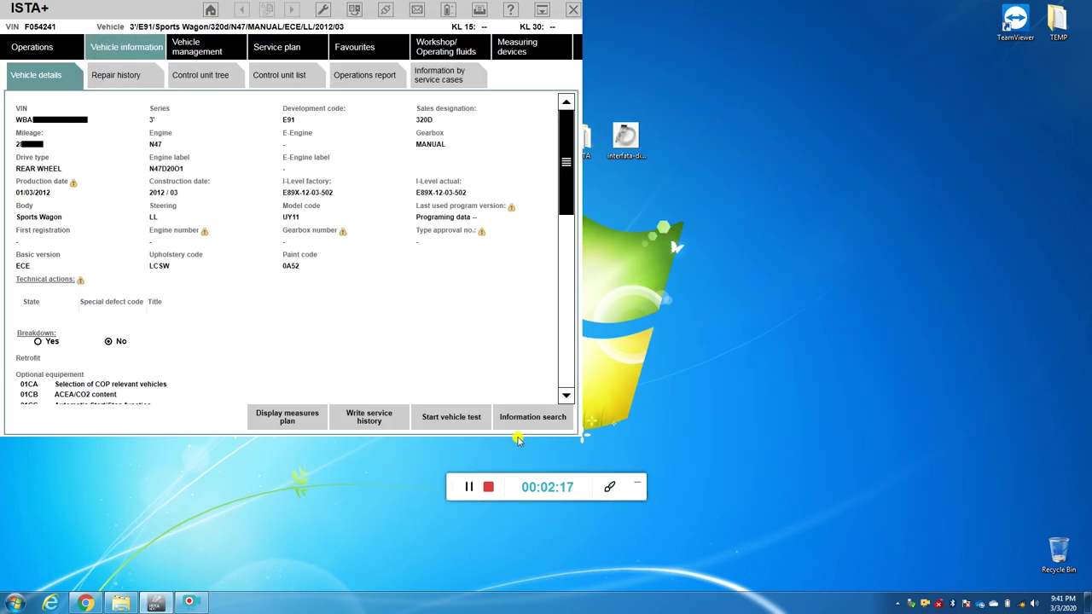